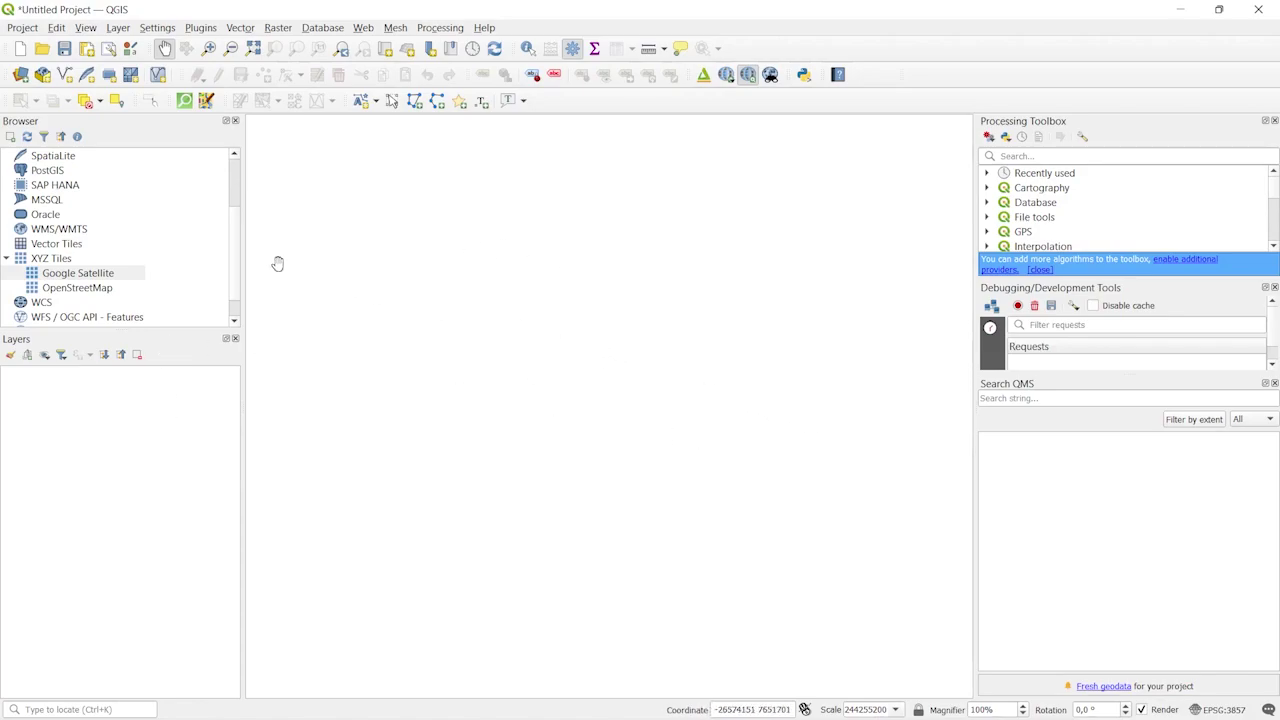
pyautogui.moveTo(244, 260); pyautogui.dragTo(244, 233)
pyautogui.scroll(2, 246, 226)
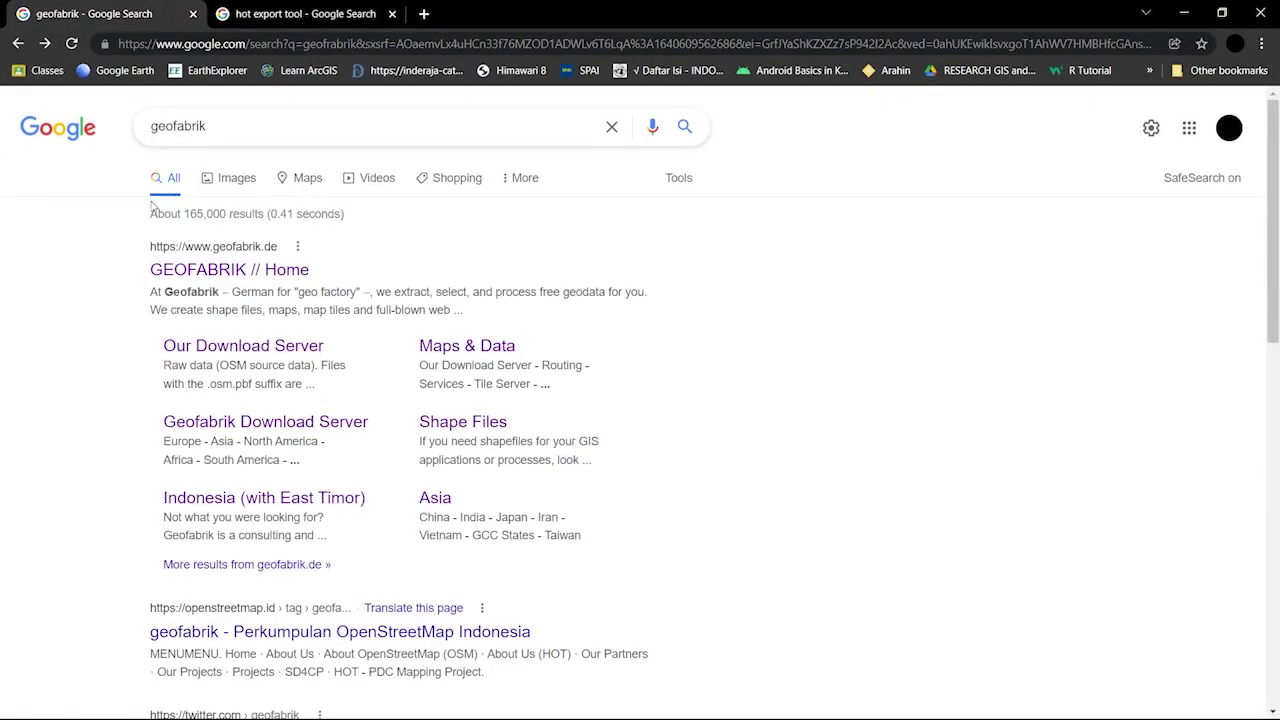
# Open the GEOFABRIK home page from the search results and go to its Maps & Data section
pyautogui.click(220, 270)
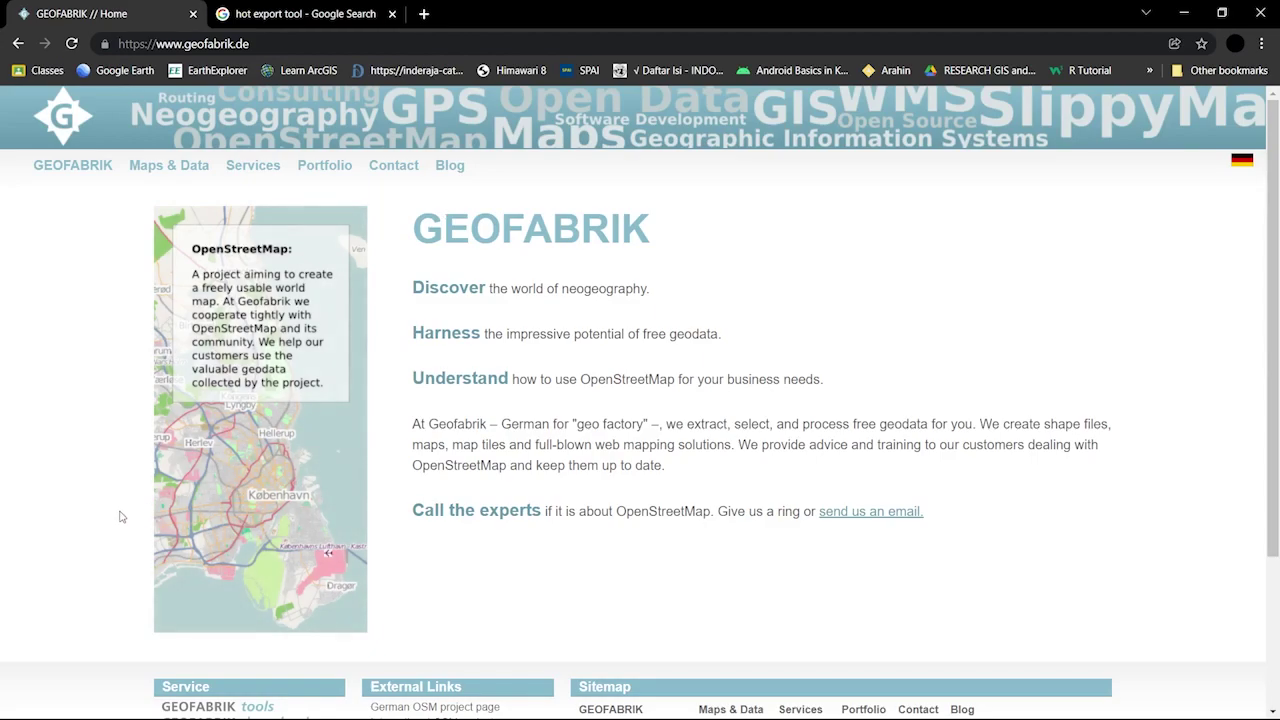
pyautogui.scroll(-2, 127, 507)
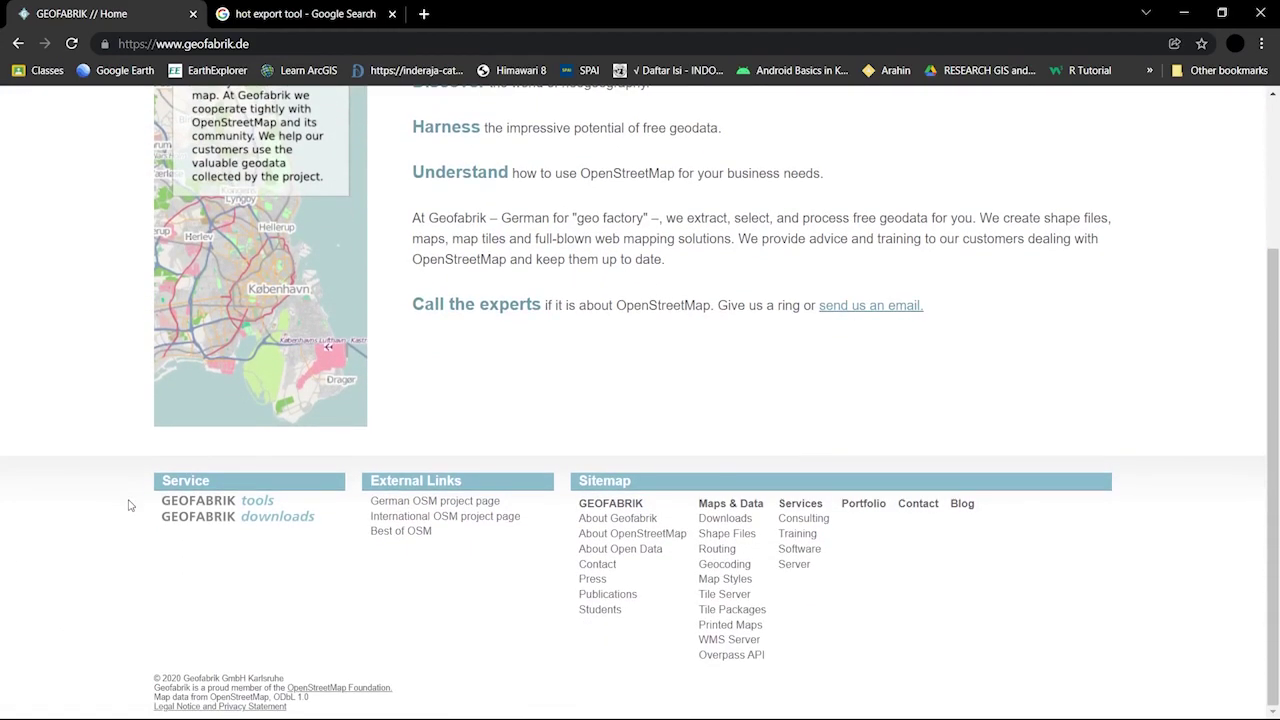
pyautogui.scroll(2, 128, 505)
pyautogui.click(163, 170)
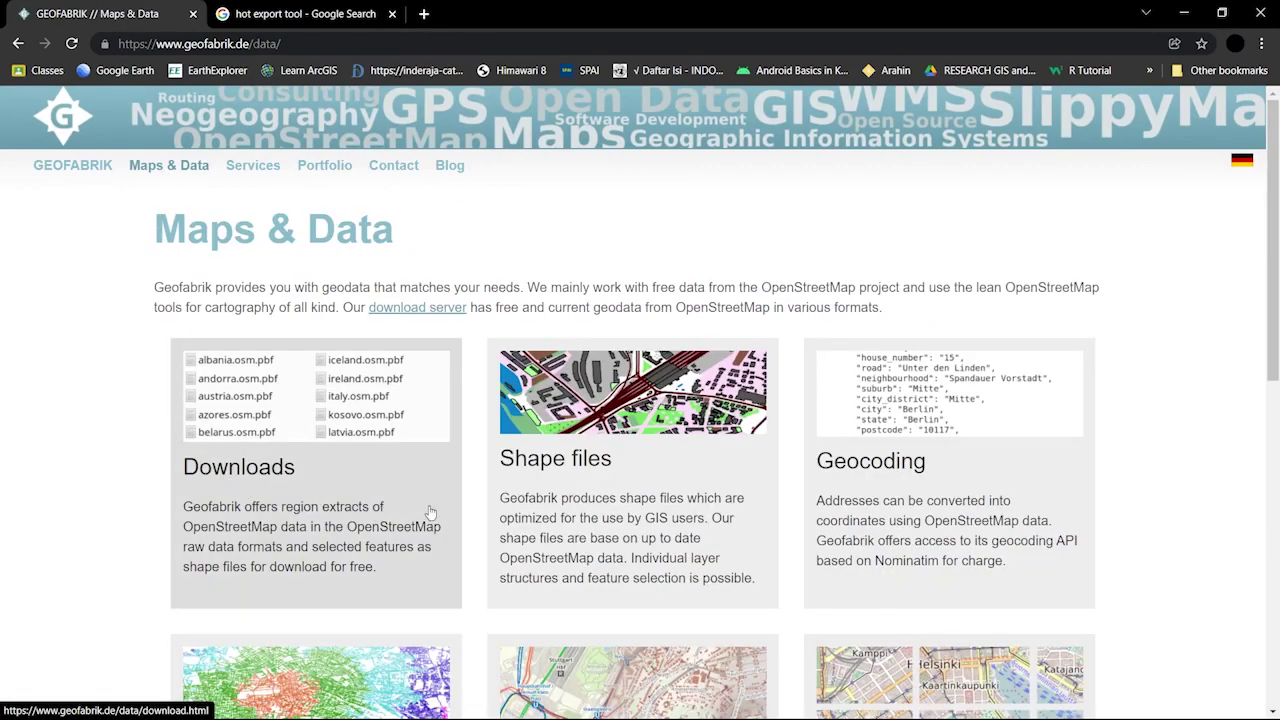
# Open the Downloads information page and follow its link to the download server at download.geofabrik.de
pyautogui.scroll(-1, 606, 415)
pyautogui.scroll(-1, 611, 490)
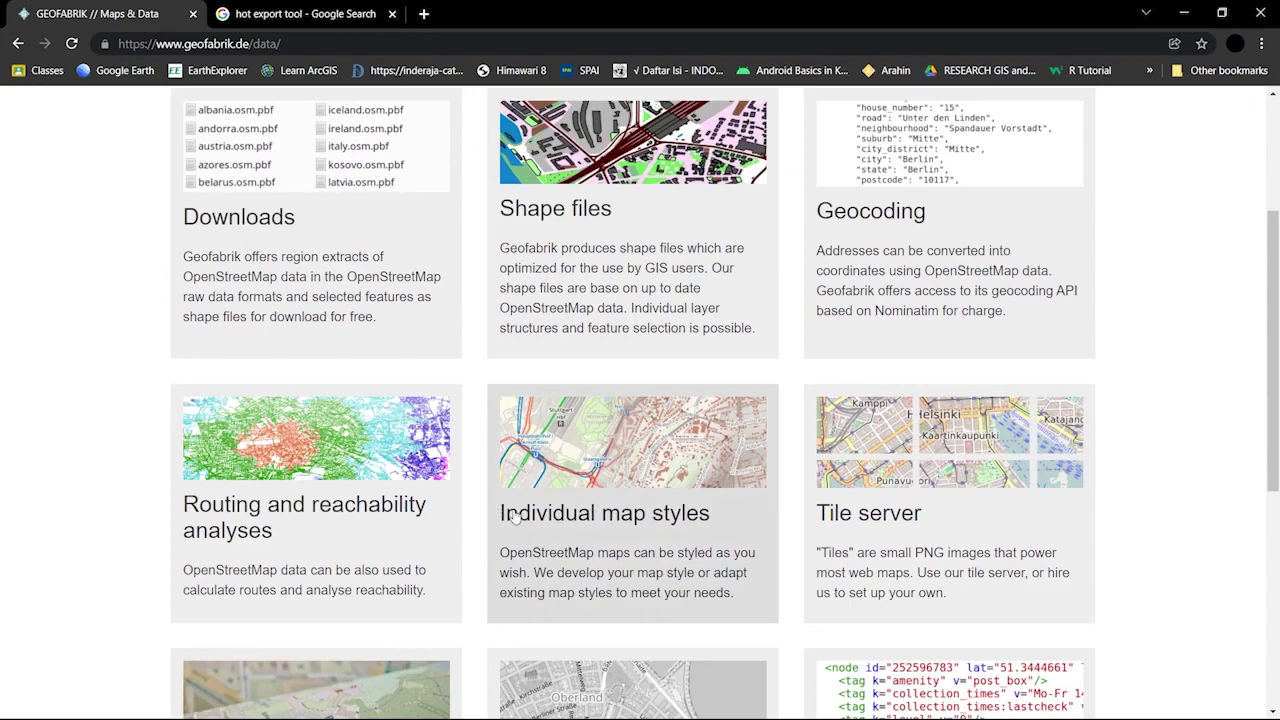
pyautogui.scroll(3, 85, 462)
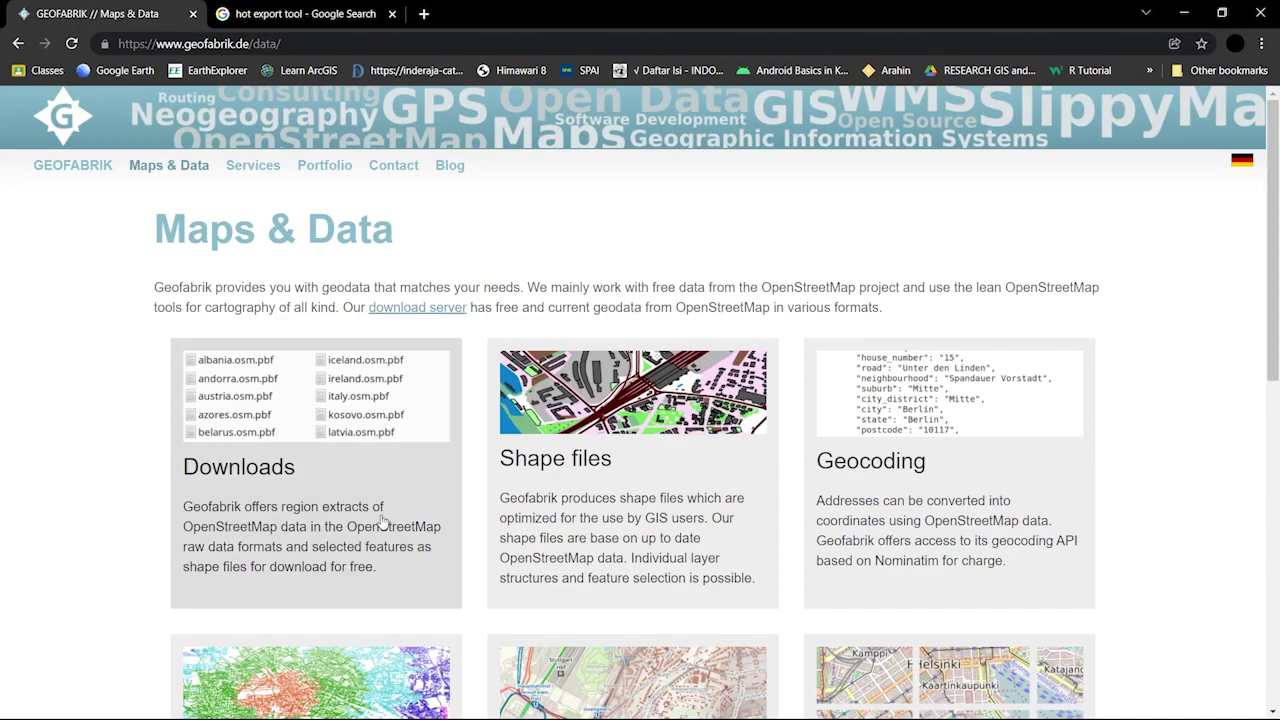
pyautogui.click(299, 485)
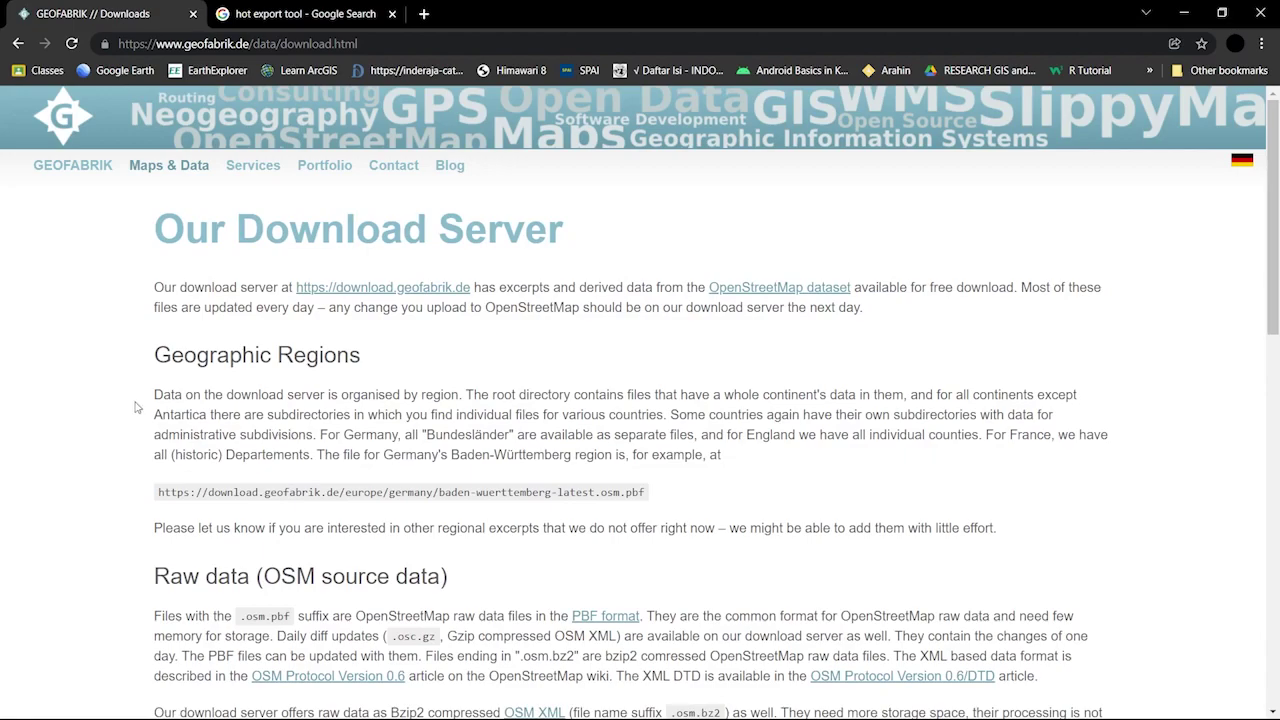
pyautogui.scroll(-2, 130, 412)
pyautogui.scroll(2, 128, 400)
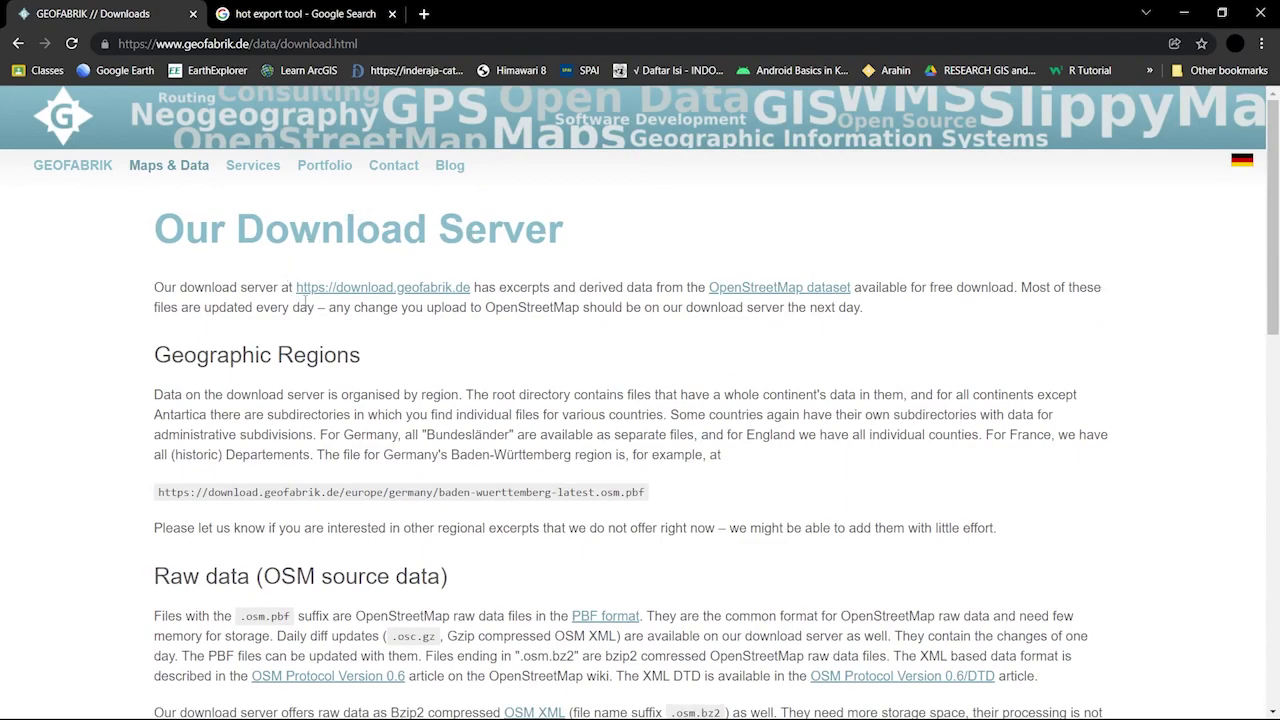
pyautogui.click(390, 290)
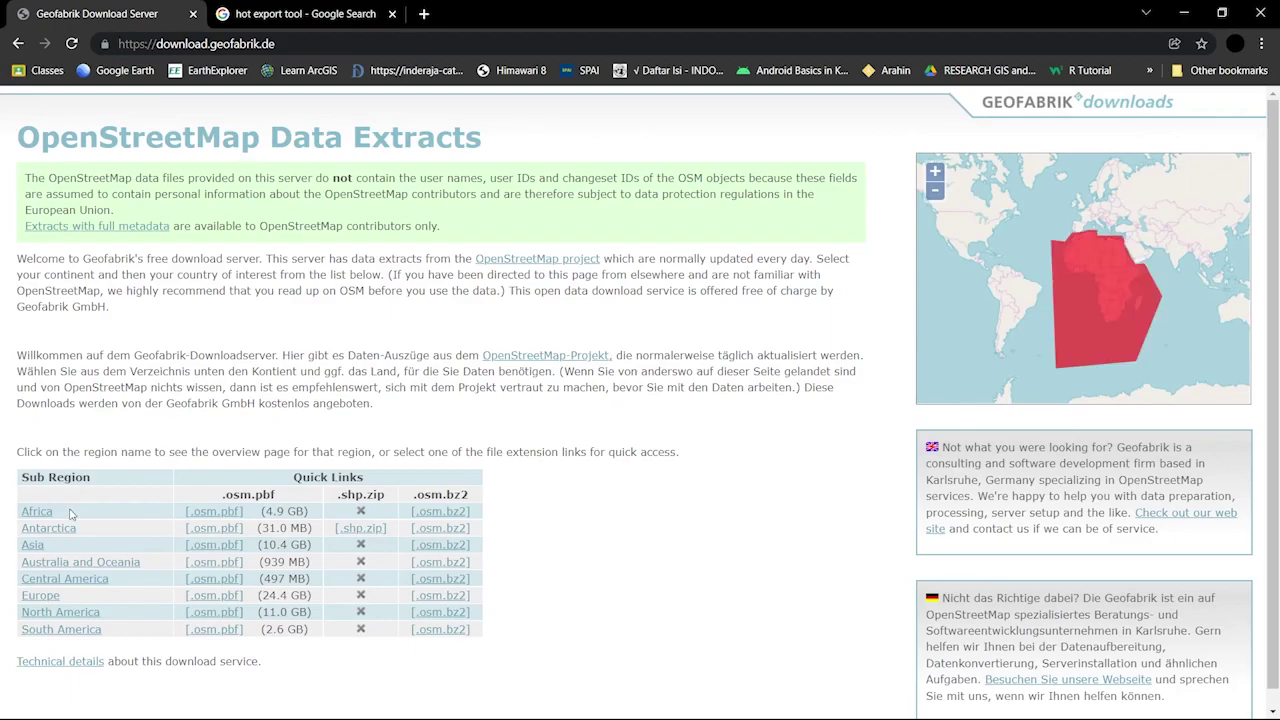
# Go to the Asia extracts and open the Indonesia (with East Timor) sub-region page
pyautogui.scroll(-1, 72, 515)
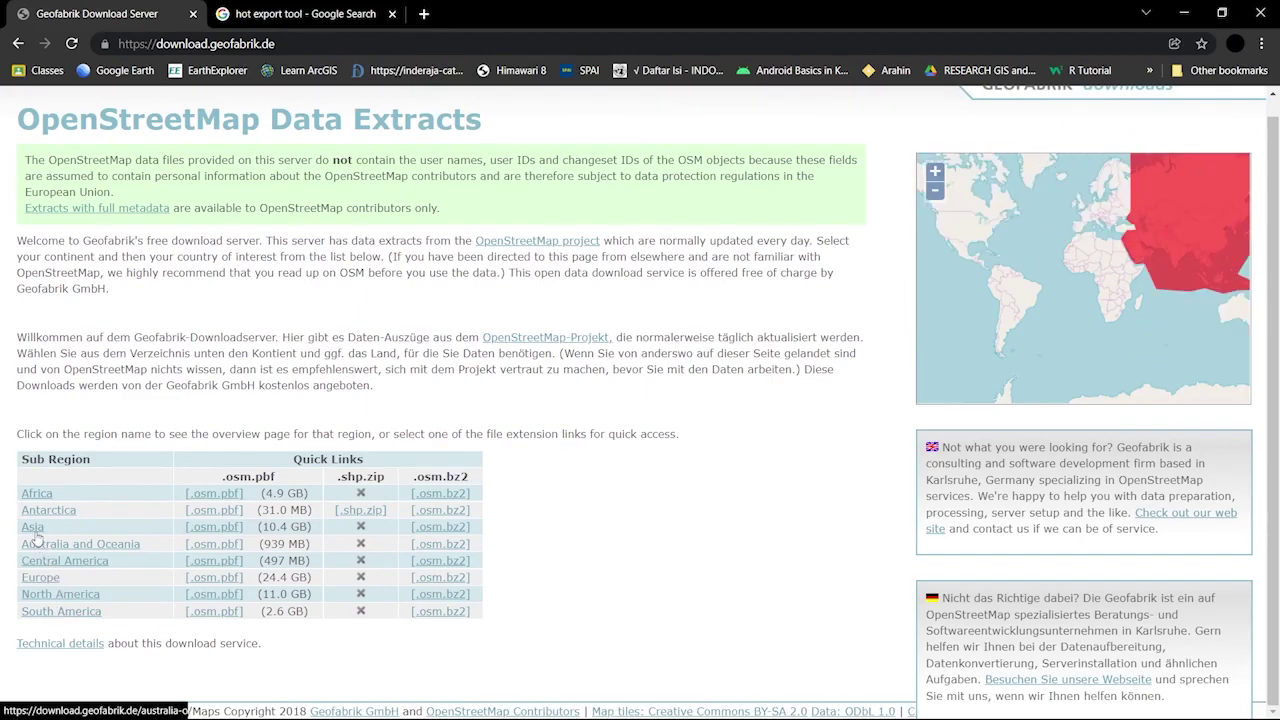
pyautogui.click(33, 533)
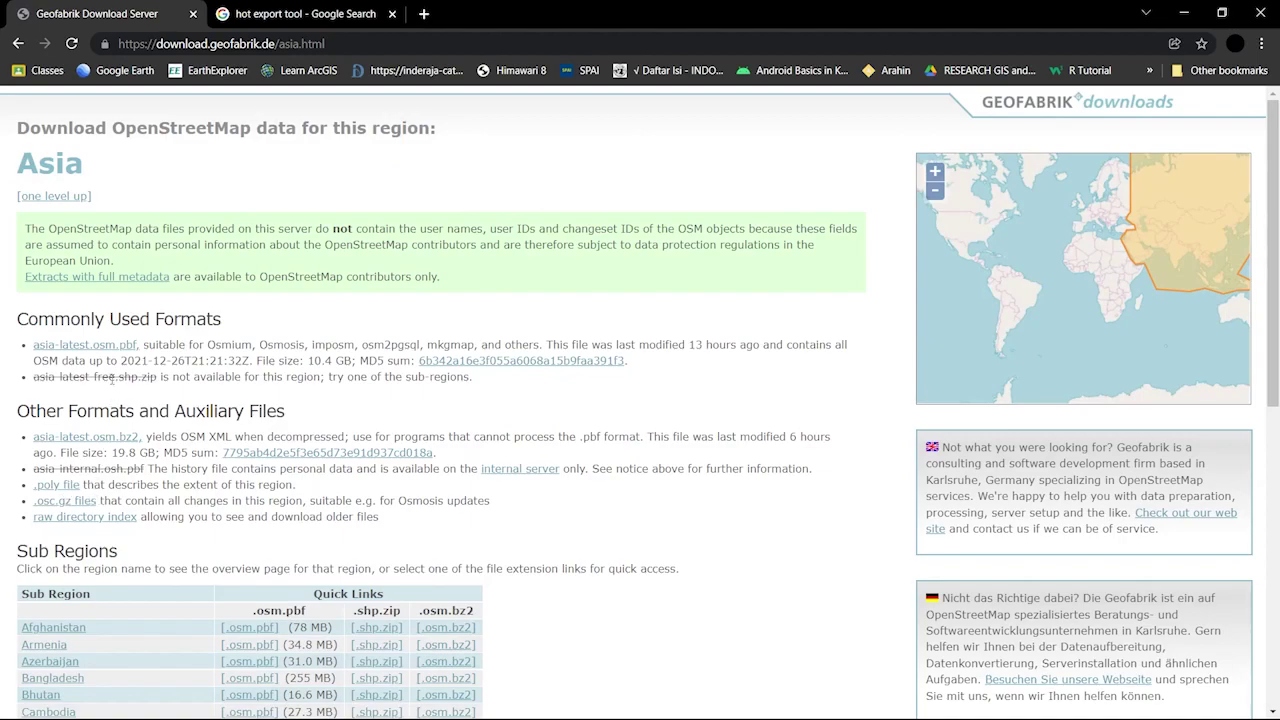
pyautogui.scroll(-2, 158, 420)
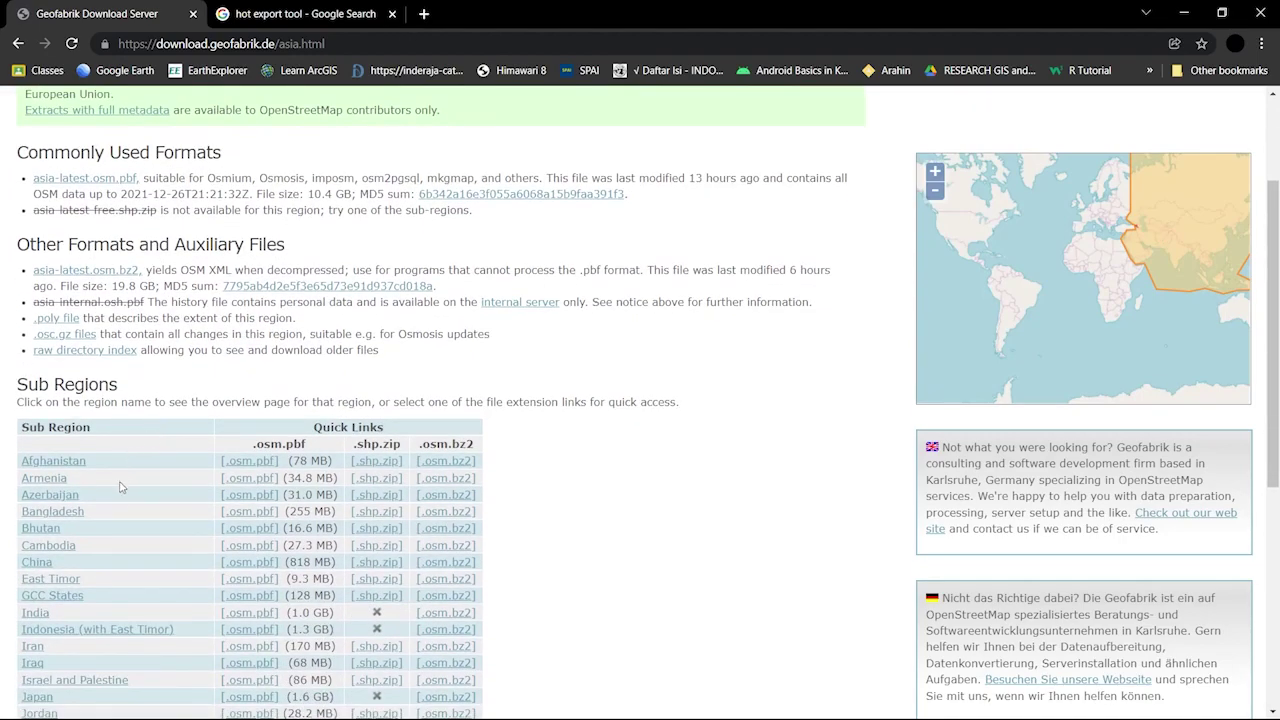
pyautogui.scroll(-1, 90, 440)
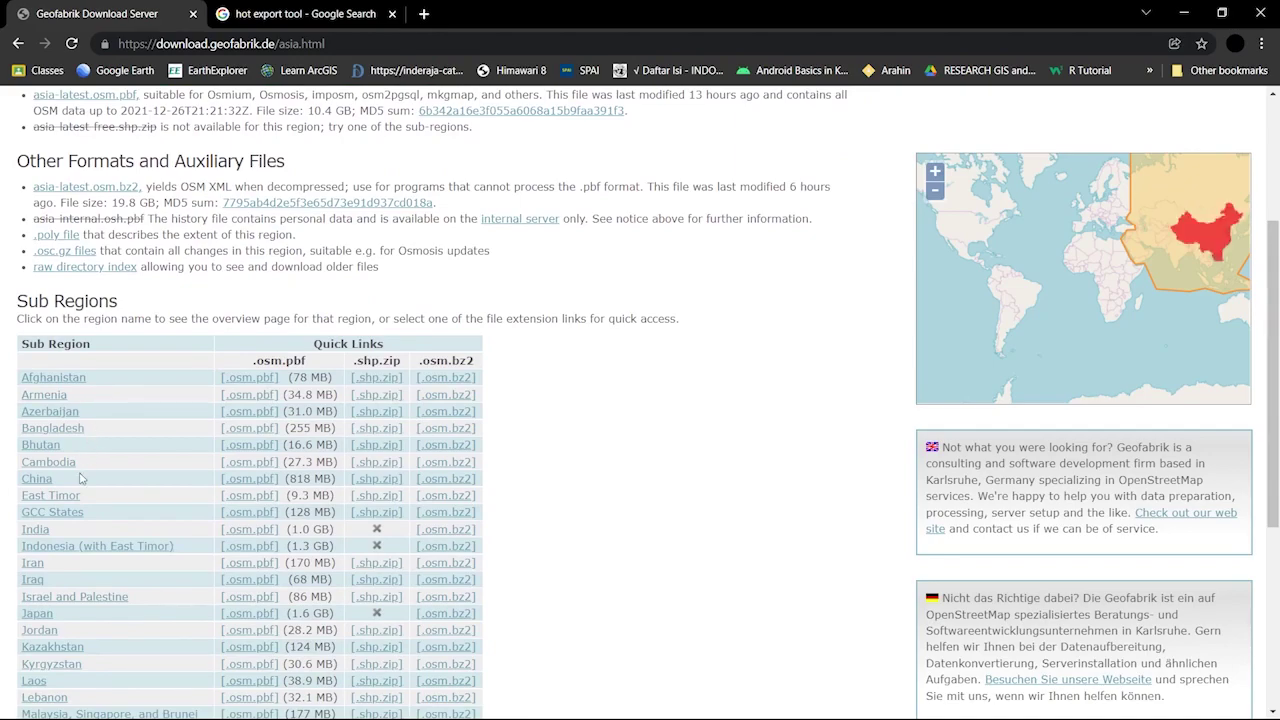
pyautogui.scroll(-2, 65, 530)
pyautogui.scroll(-1, 65, 540)
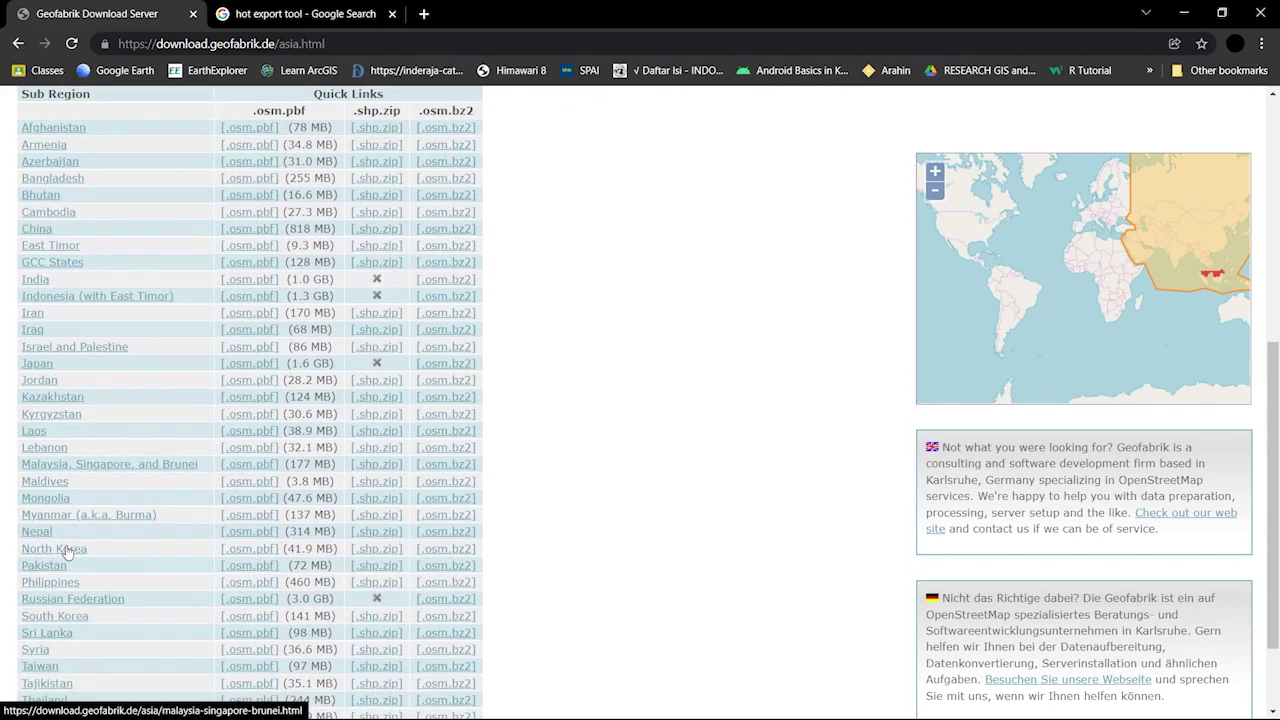
pyautogui.click(60, 304)
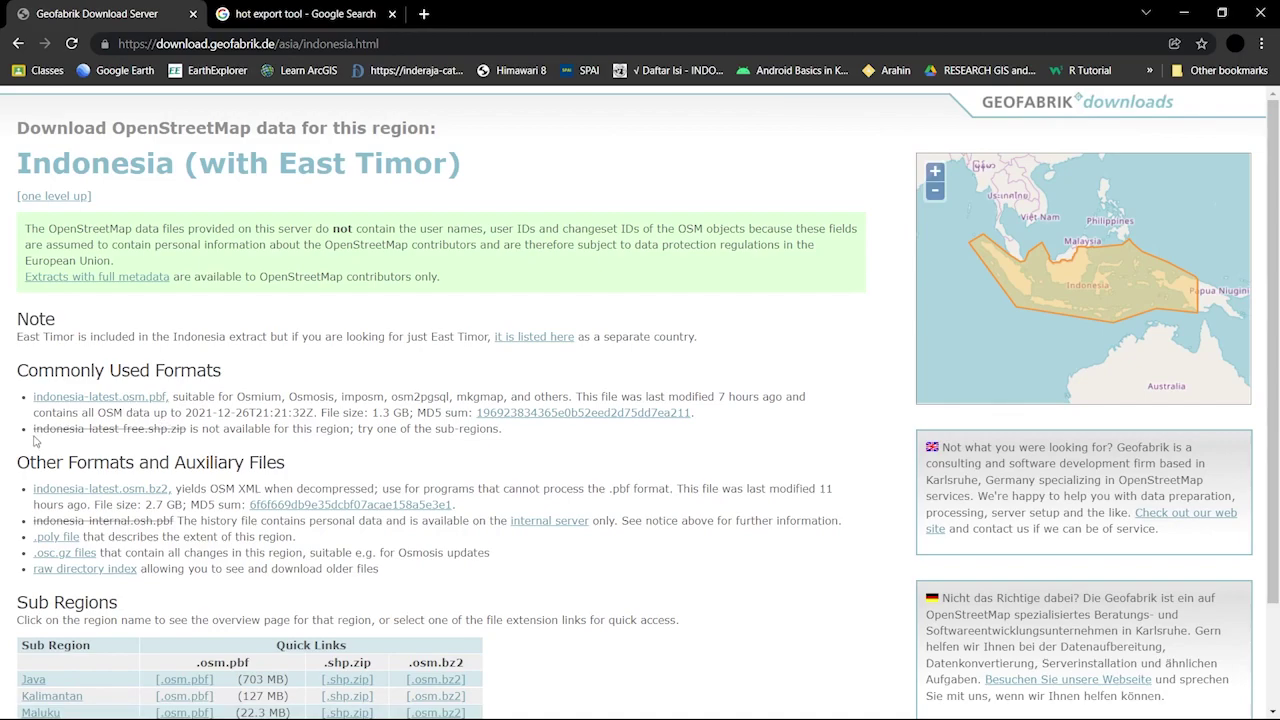
# Check the indonesia-latest-free.shp.zip entry and open the Java sub-region page
pyautogui.moveTo(33, 437); pyautogui.dragTo(191, 447)
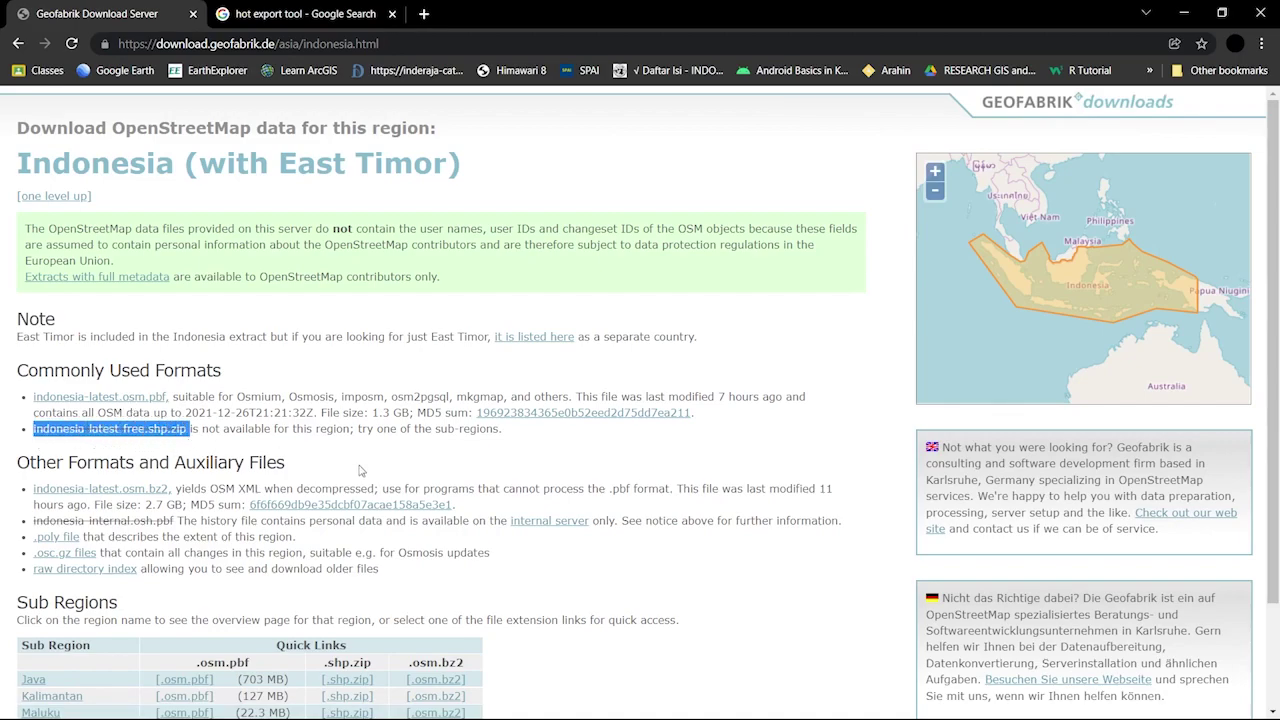
pyautogui.click(437, 453)
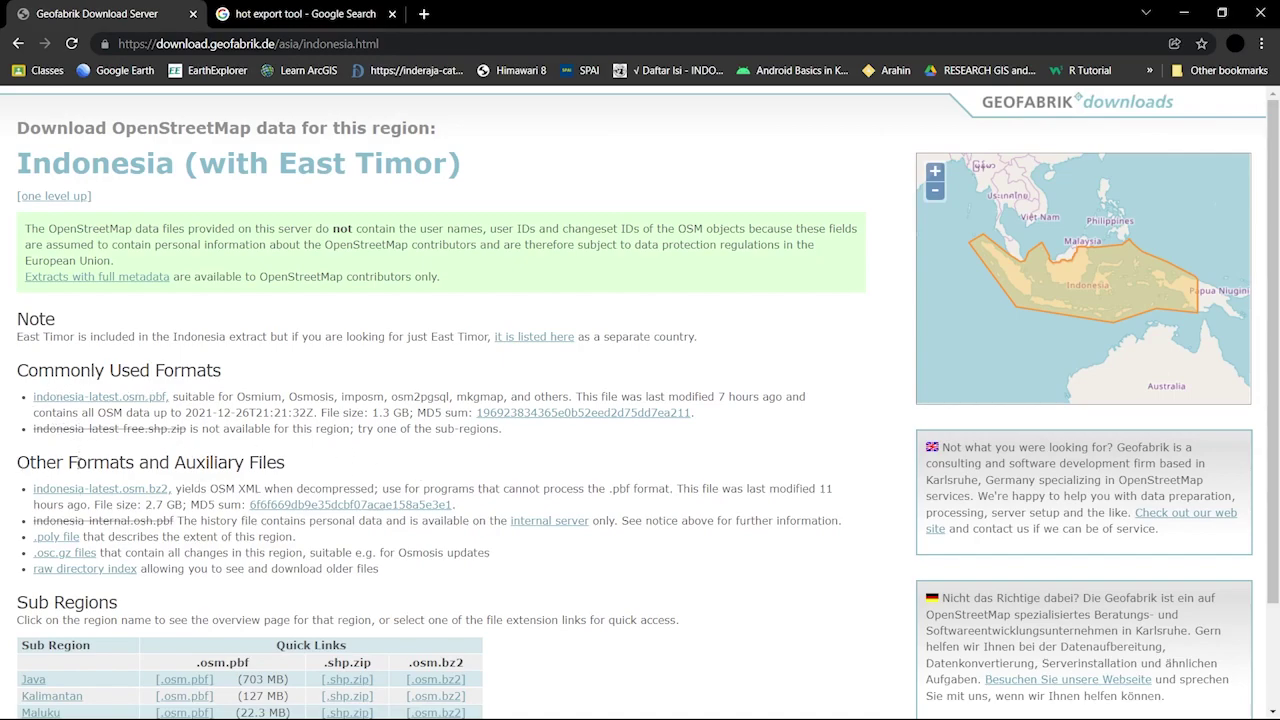
pyautogui.scroll(-1, 96, 482)
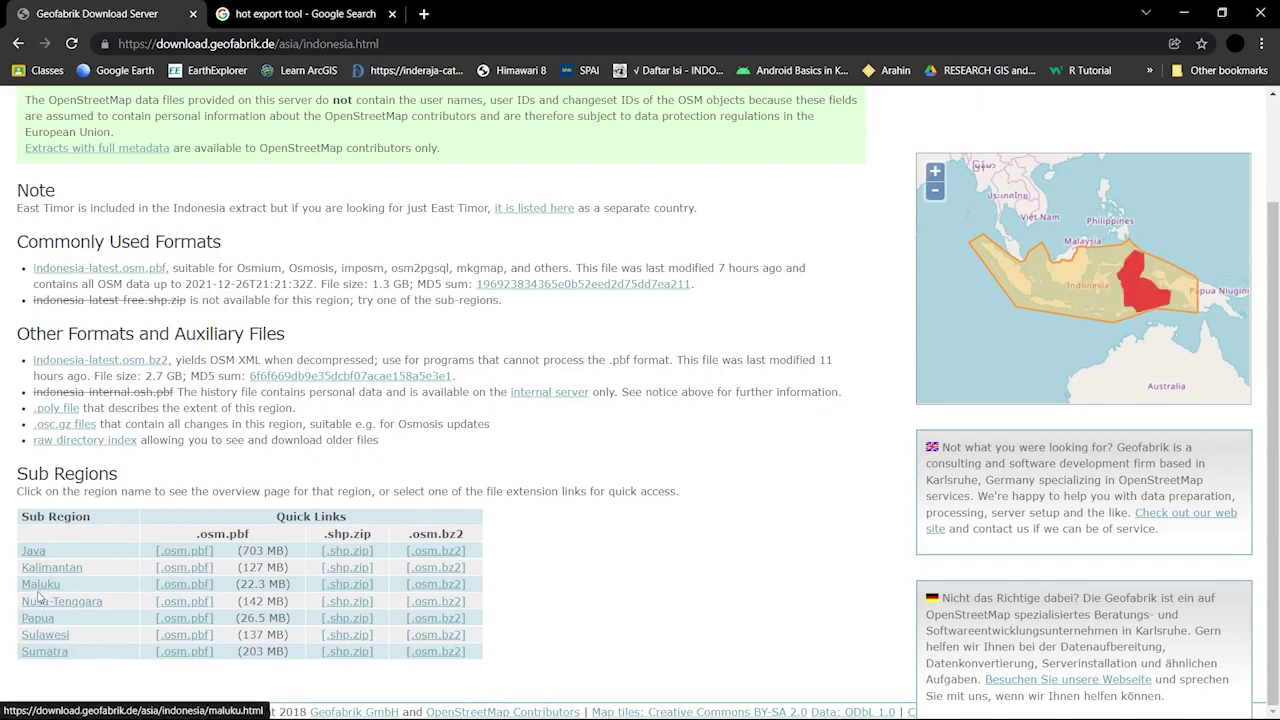
pyautogui.click(37, 558)
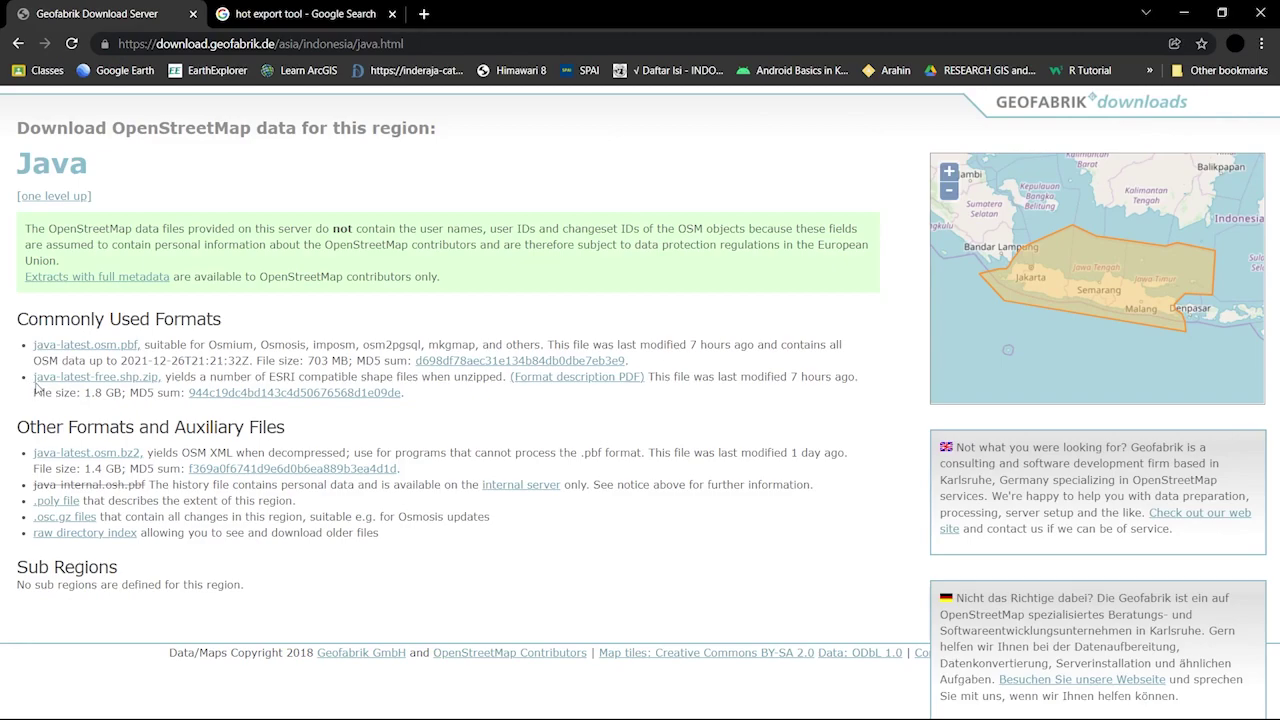
# Start downloading the Java shapefile archive java-latest-free.shp.zip and cancel the download
pyautogui.click(118, 386)
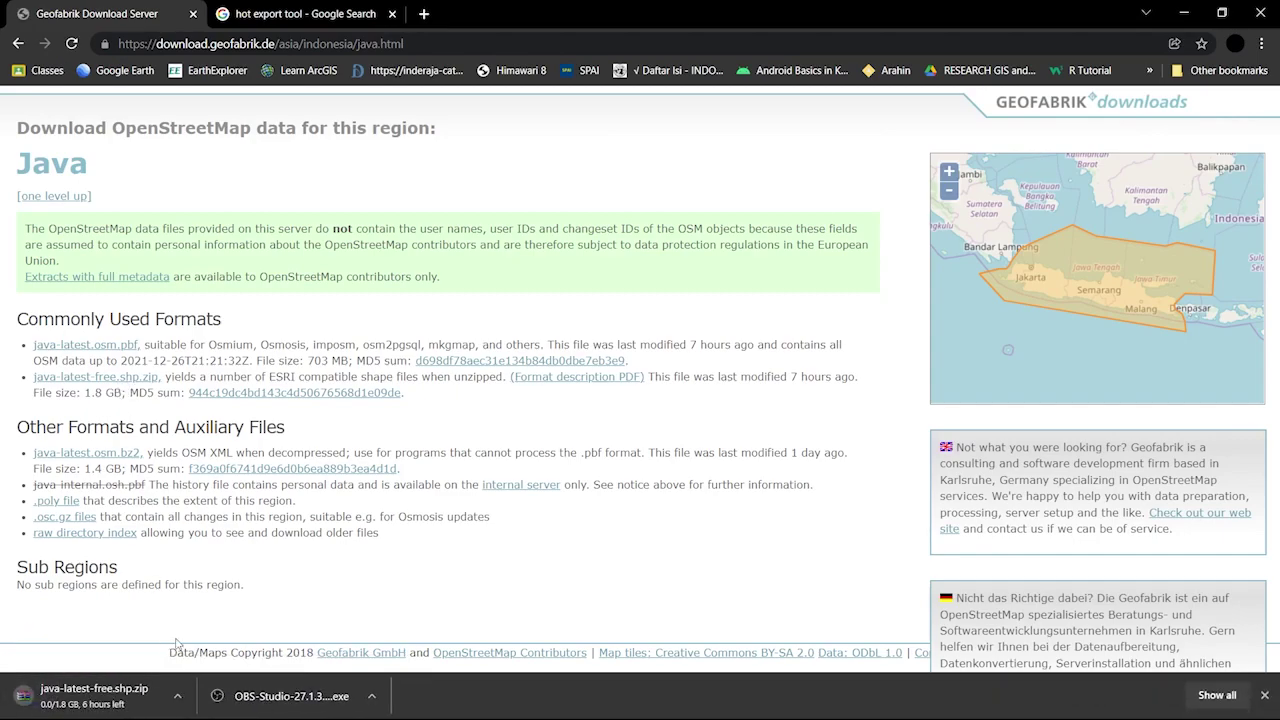
pyautogui.click(1198, 696)
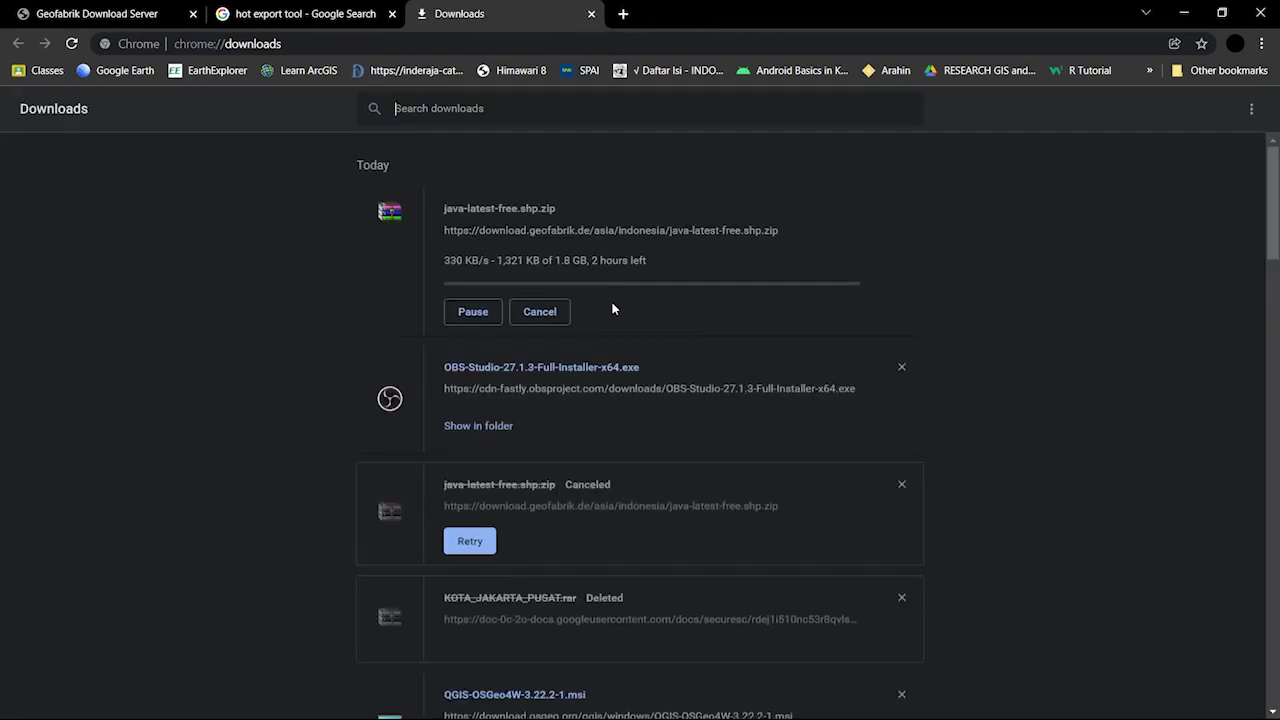
pyautogui.click(536, 312)
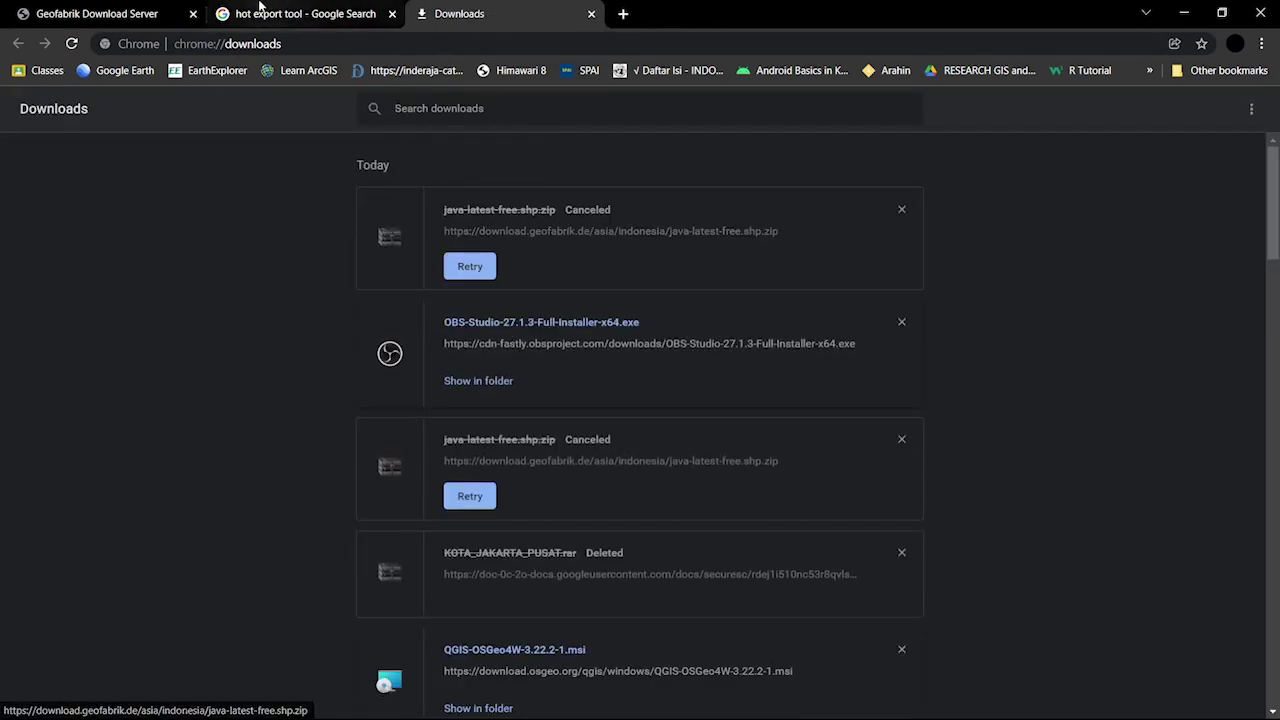
pyautogui.click(97, 14)
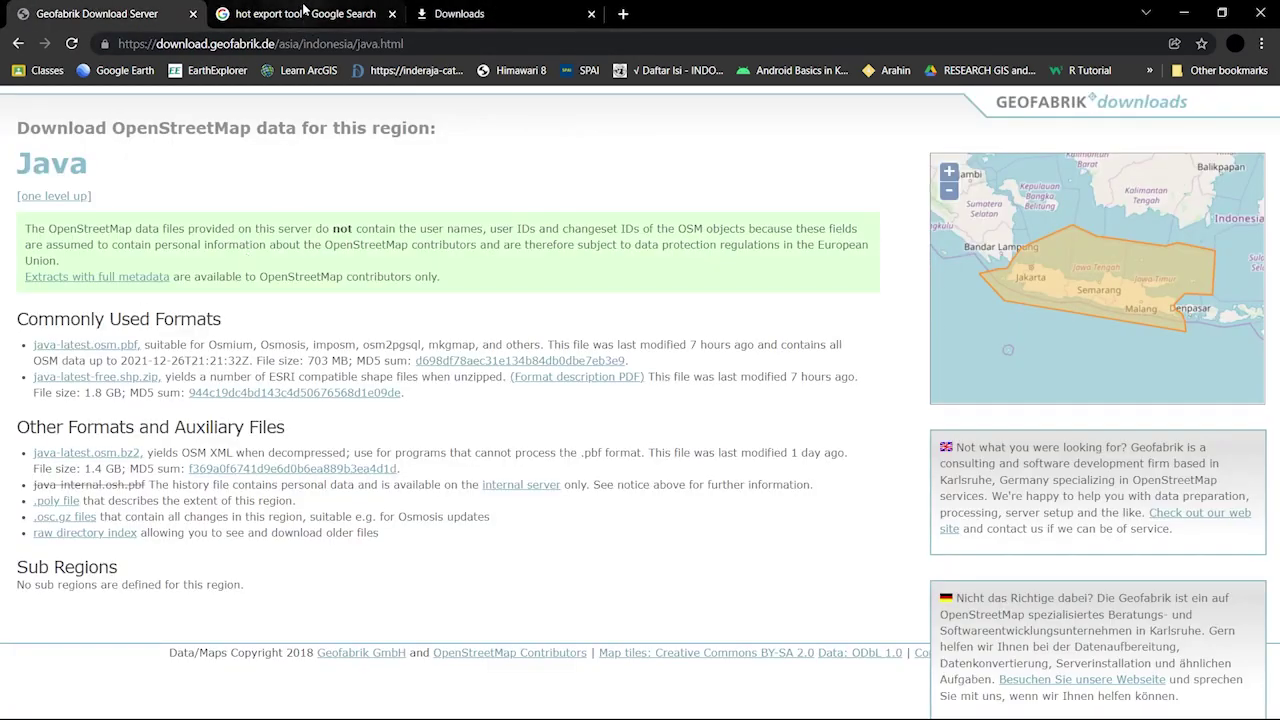
# Open the HOT Export Tool site from the other search results and start a new export
pyautogui.click(305, 12)
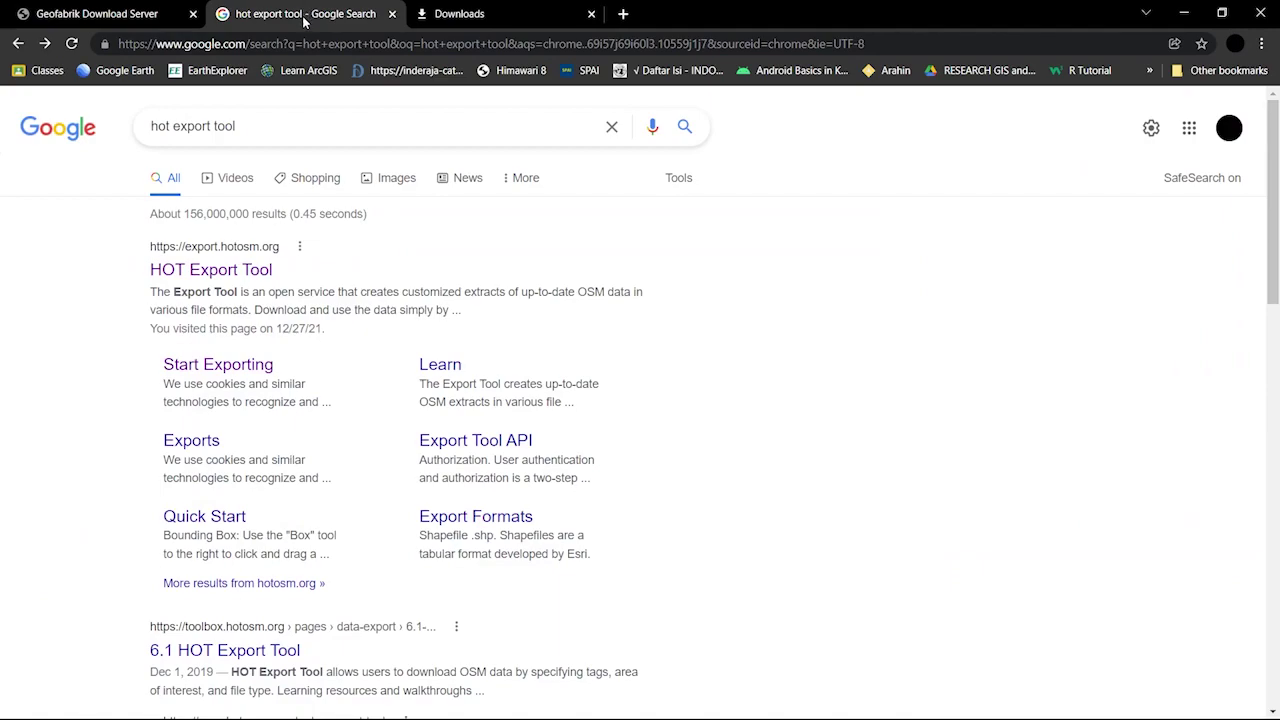
pyautogui.click(236, 286)
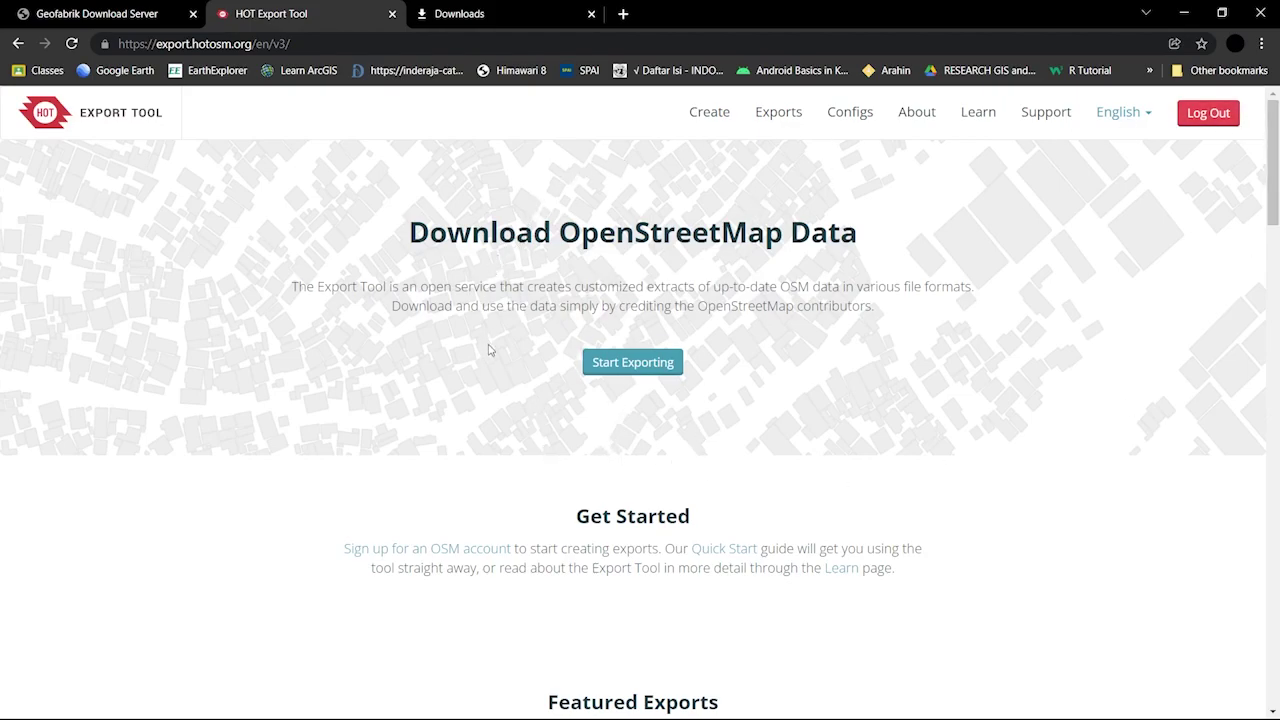
pyautogui.click(623, 370)
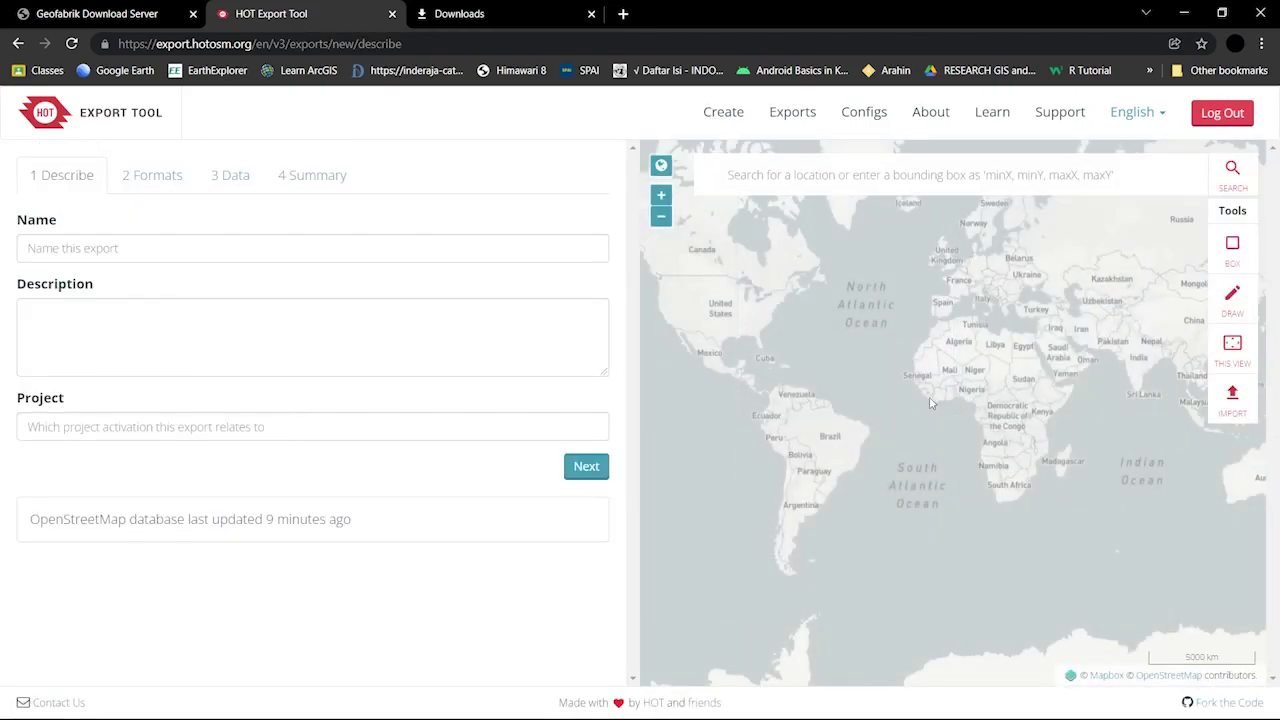
# Search the export map for "bandung" and choose Bandung, West Java, Indonesia as the location
pyautogui.click(945, 187)
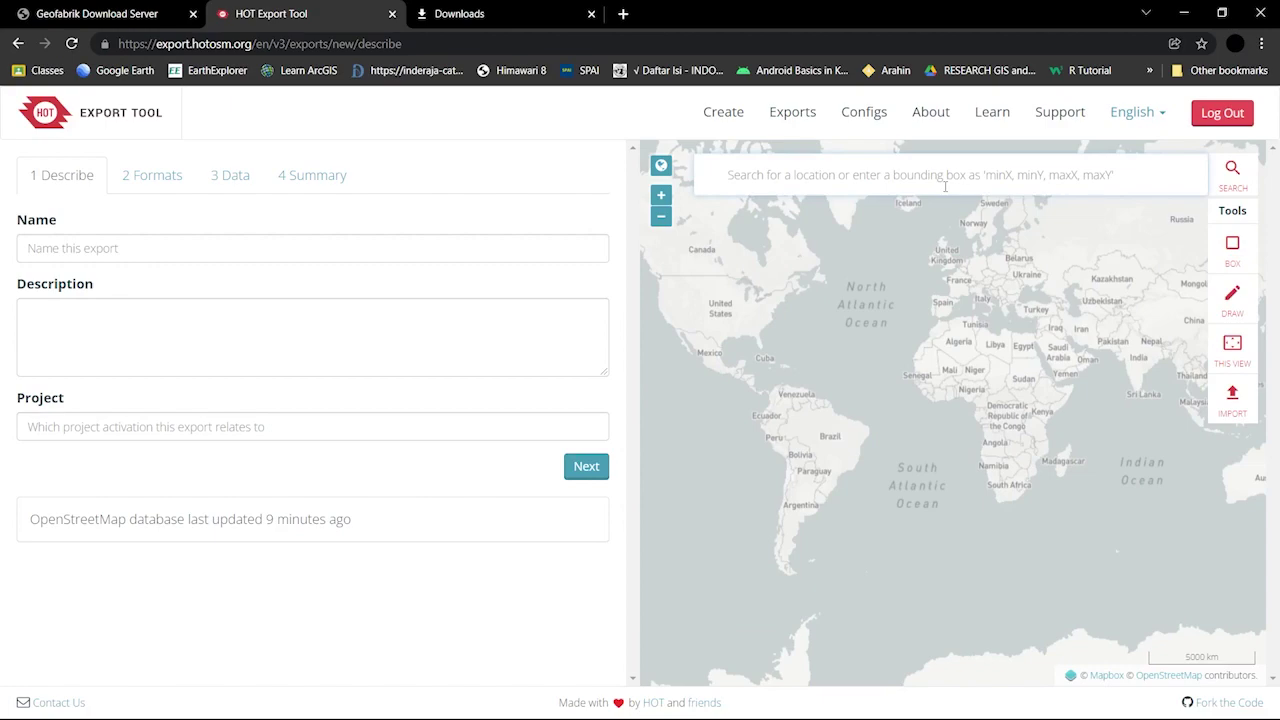
pyautogui.write('bandung')
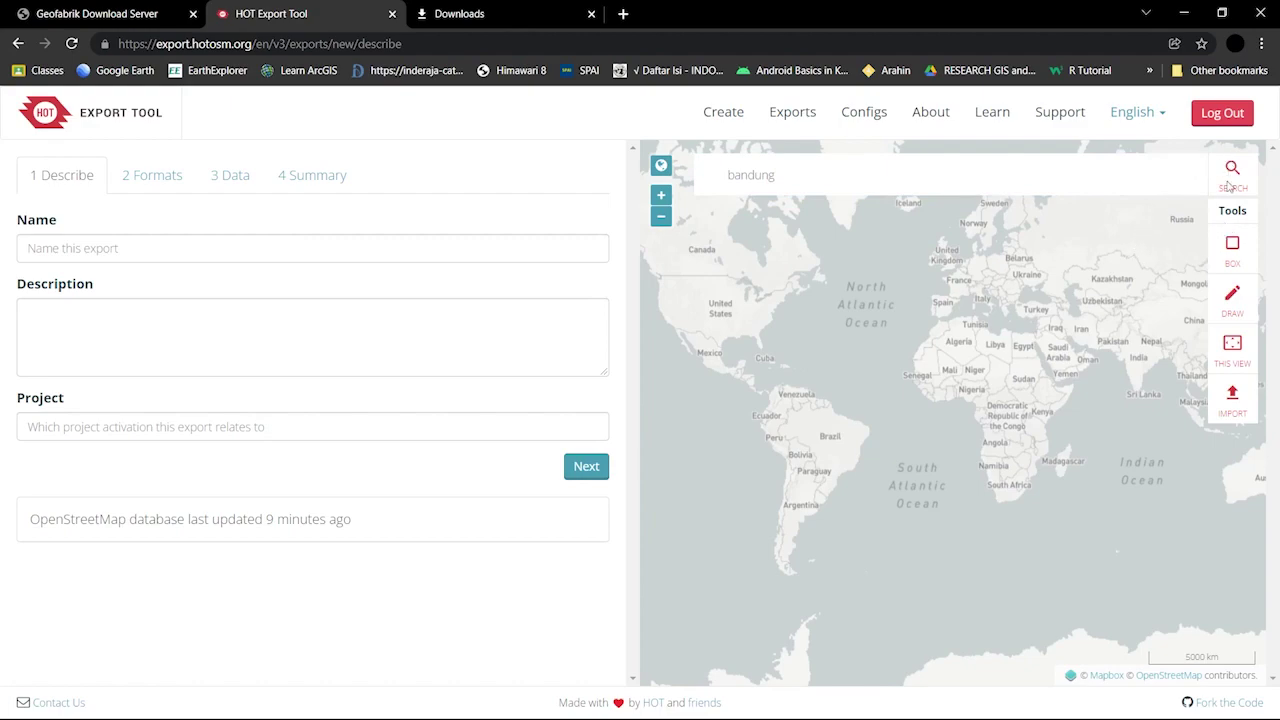
pyautogui.click(1035, 184)
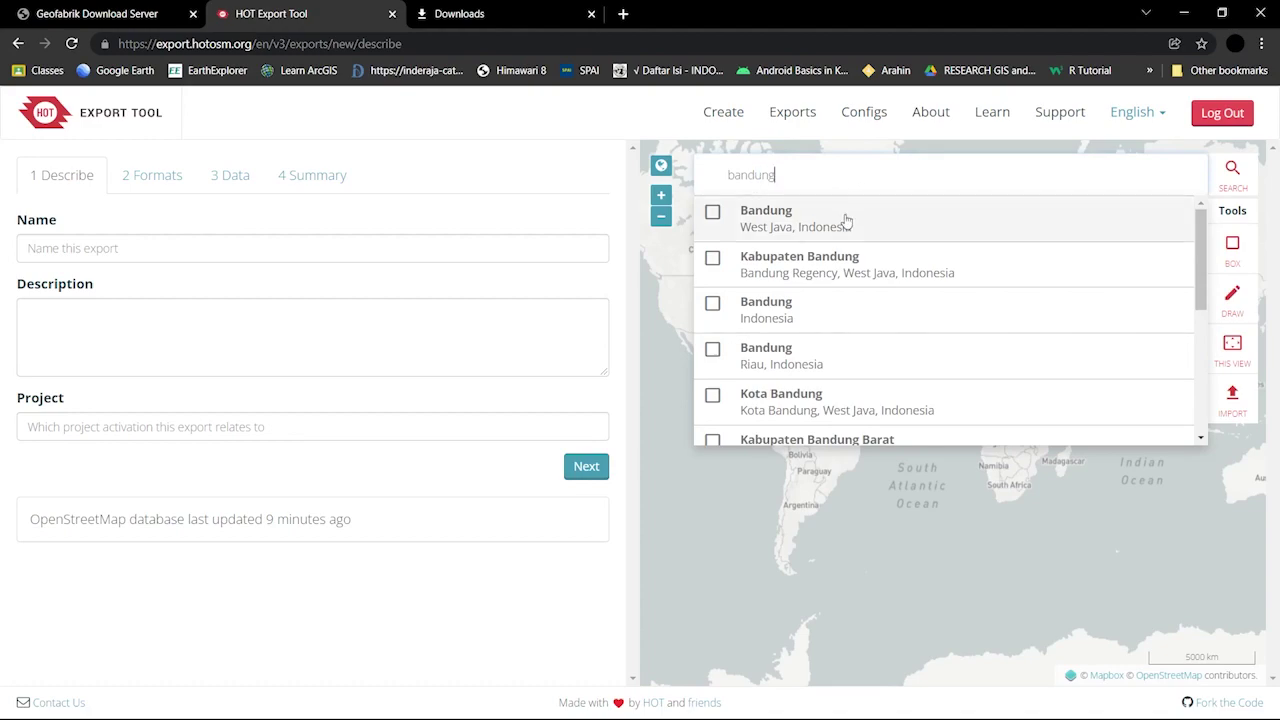
pyautogui.click(880, 222)
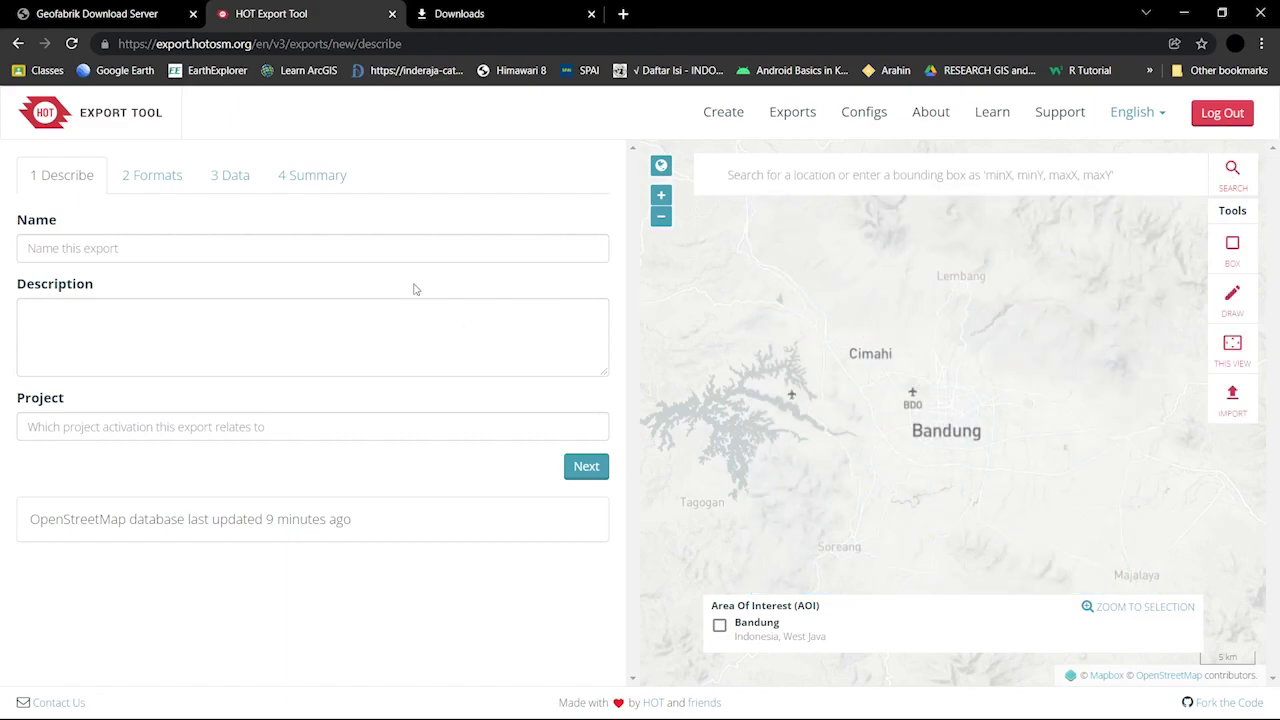
# Describe the export with the name "Test", the description "Testt" and the project "TEst"
pyautogui.click(400, 254)
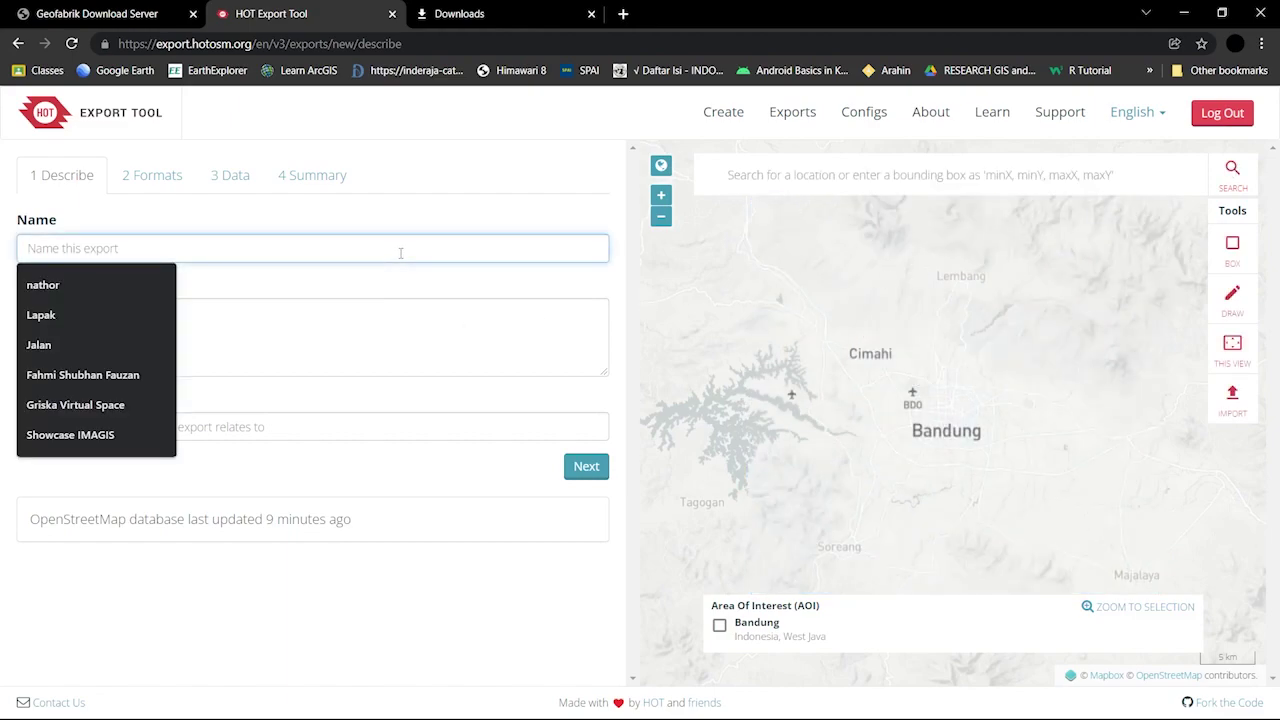
pyautogui.write('TE')
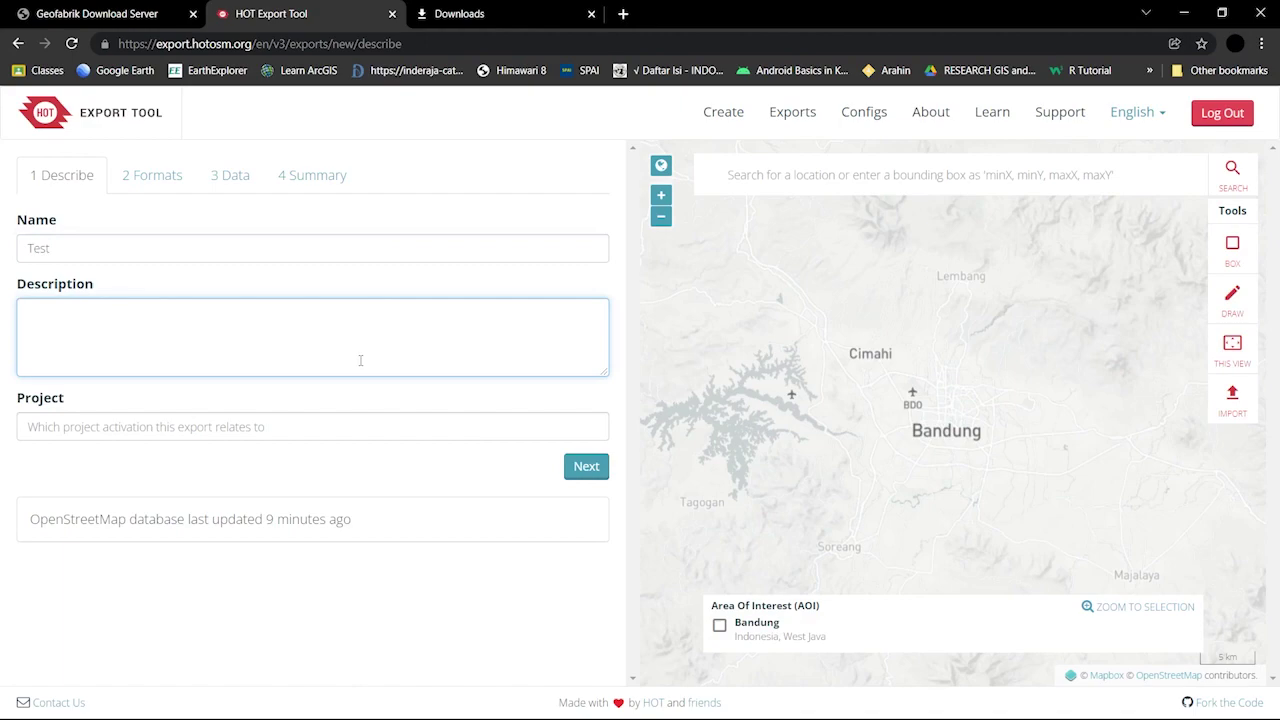
pyautogui.write('estr')
pyautogui.click(343, 423)
pyautogui.write('TES')
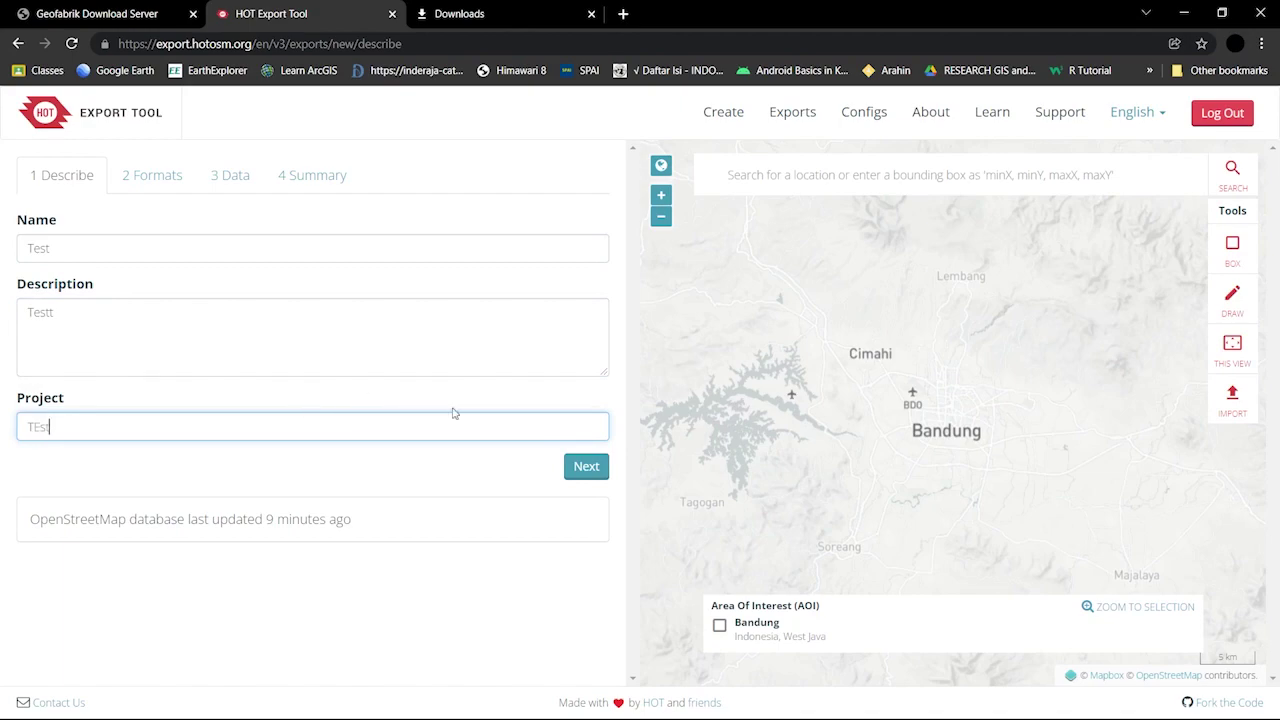
# Draw a box of about 62 sq km over northern Bandung as the export's area of interest
pyautogui.moveTo(1010, 338); pyautogui.dragTo(992, 356)
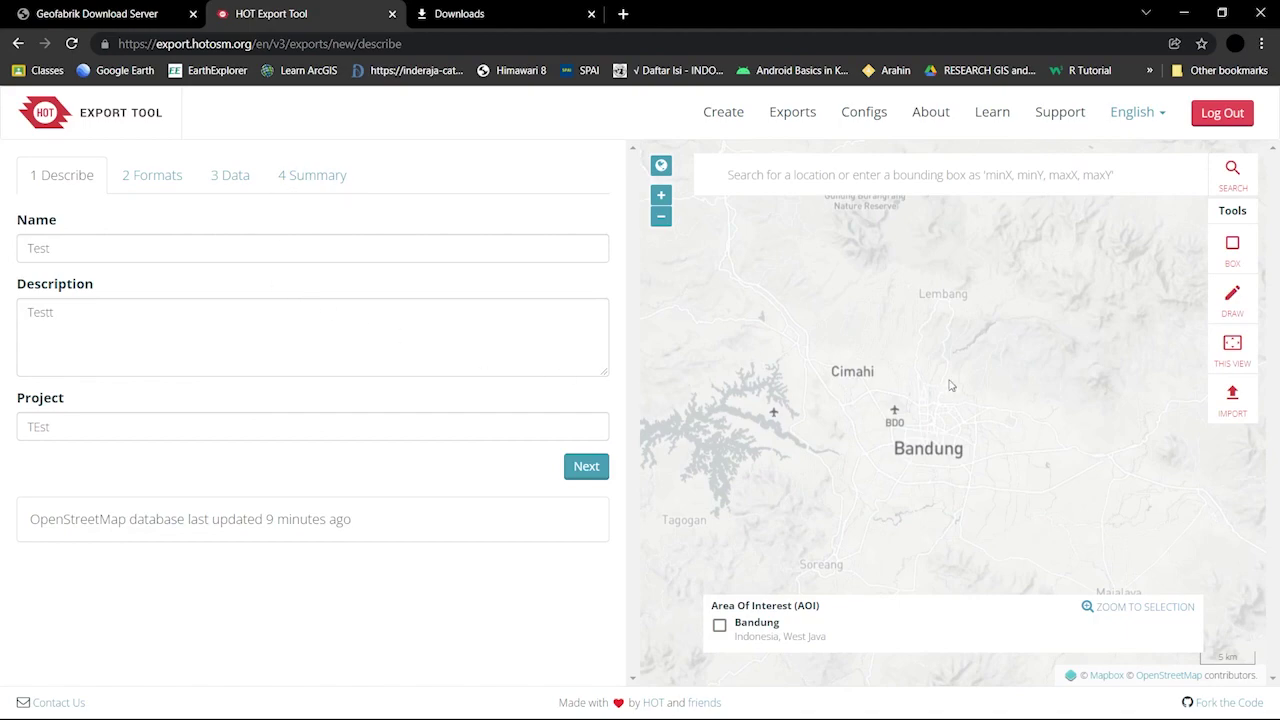
pyautogui.click(1236, 262)
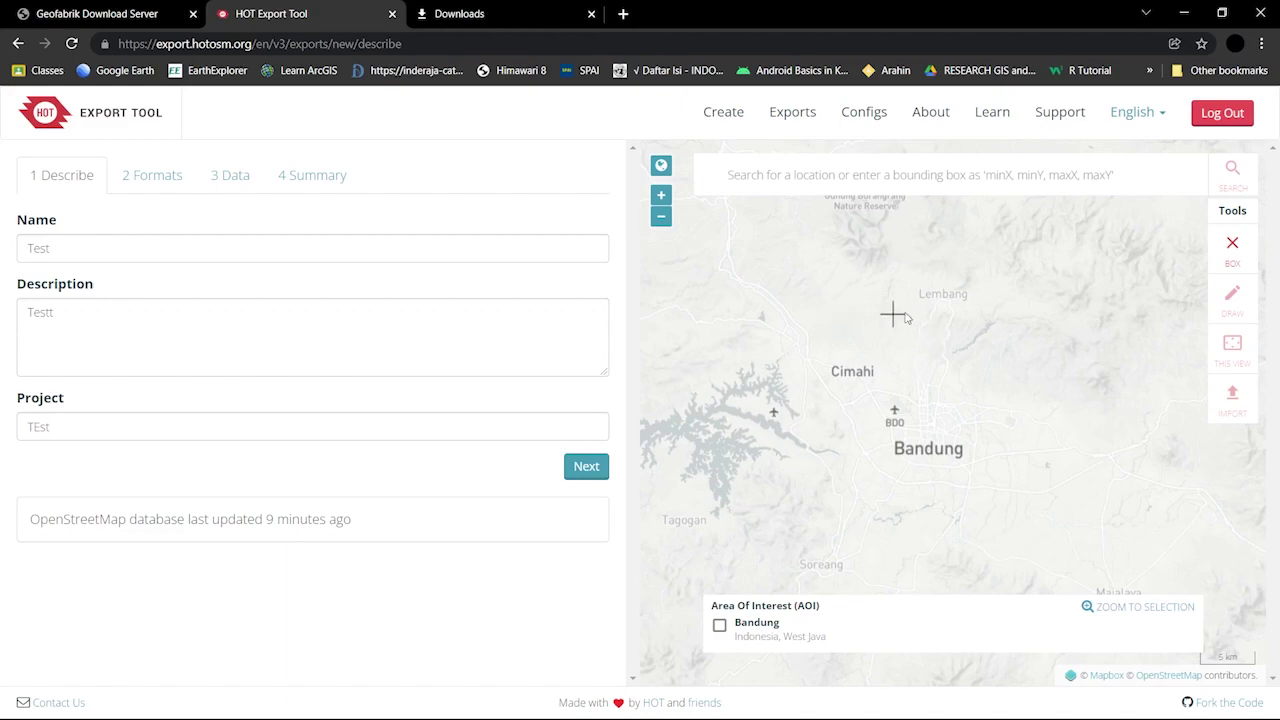
pyautogui.moveTo(803, 297)
pyautogui.mouseDown()
pyautogui.moveTo(834, 336)
pyautogui.moveTo(780, 294)
pyautogui.mouseUp()
pyautogui.moveTo(855, 352); pyautogui.dragTo(963, 412)
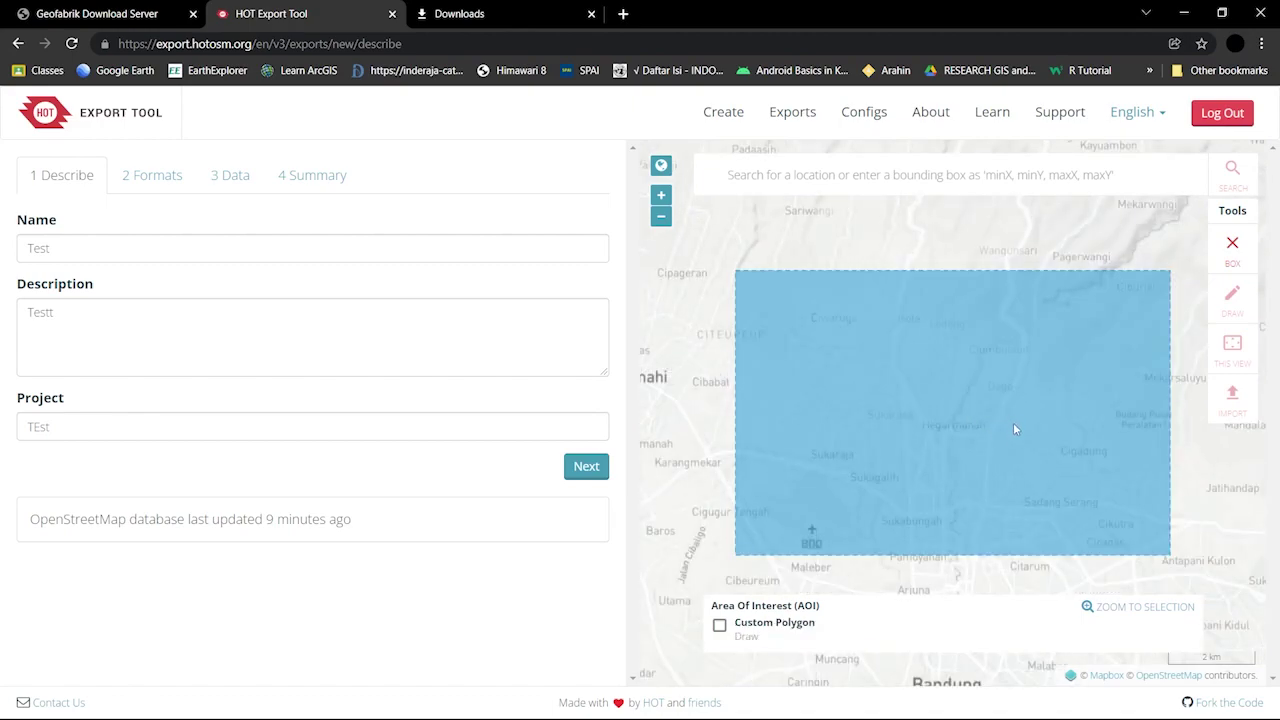
# Set Shapefile (.shp) as the export's only file format, deselecting GeoPackage, and proceed to the data selection
pyautogui.click(586, 466)
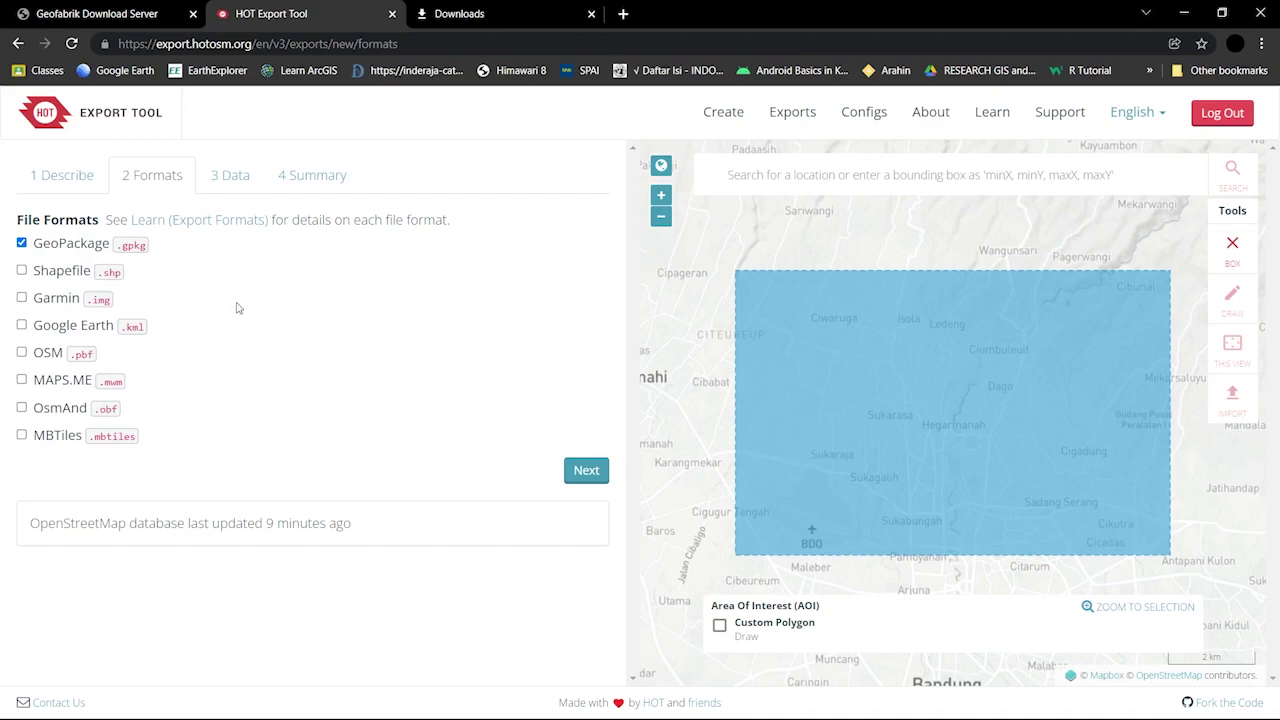
pyautogui.click(21, 243)
pyautogui.click(575, 470)
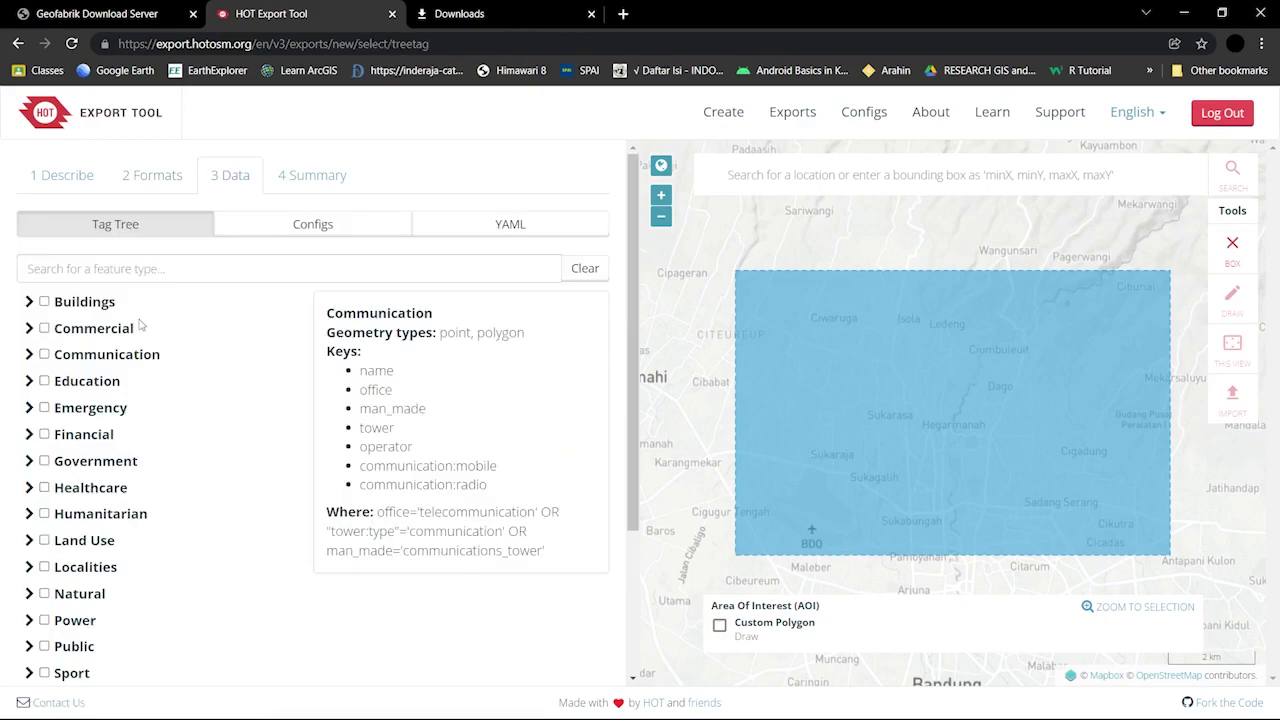
# Look through the tag tree's feature categories, including the subcategories of Commercial, Communication and Emergency
pyautogui.moveTo(75, 537)
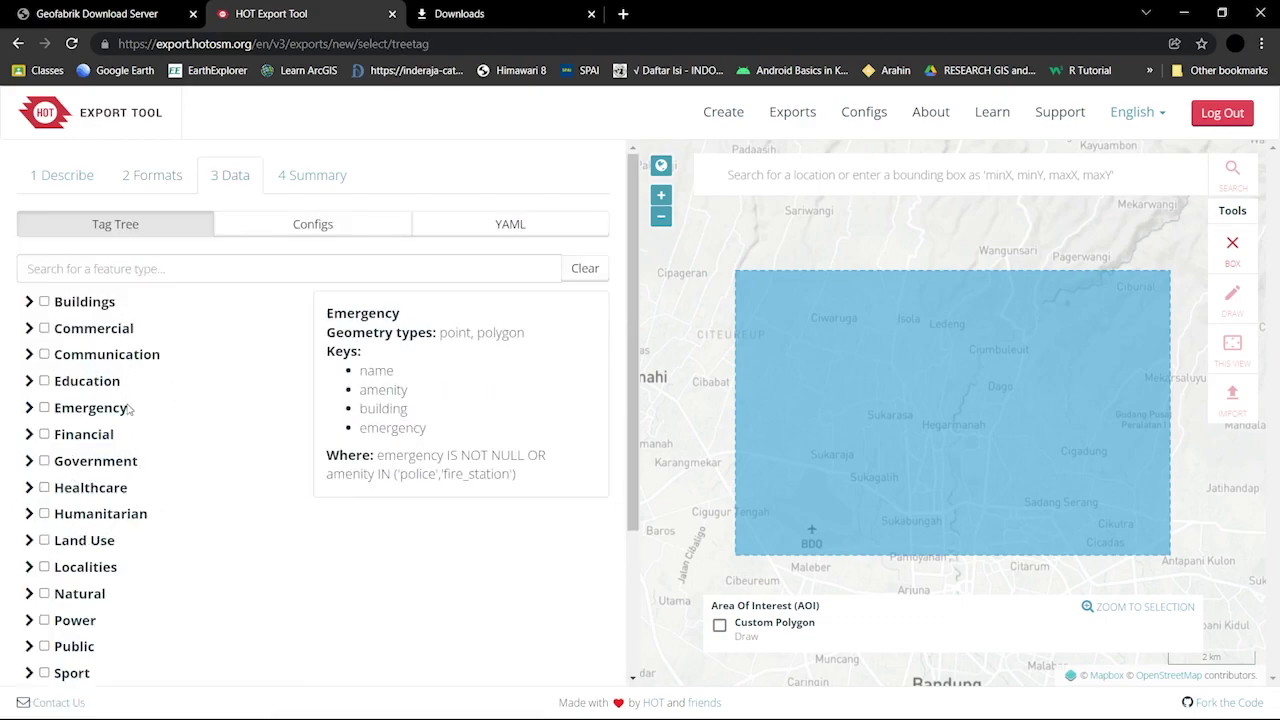
pyautogui.scroll(-1, 117, 515)
pyautogui.scroll(-1, 120, 515)
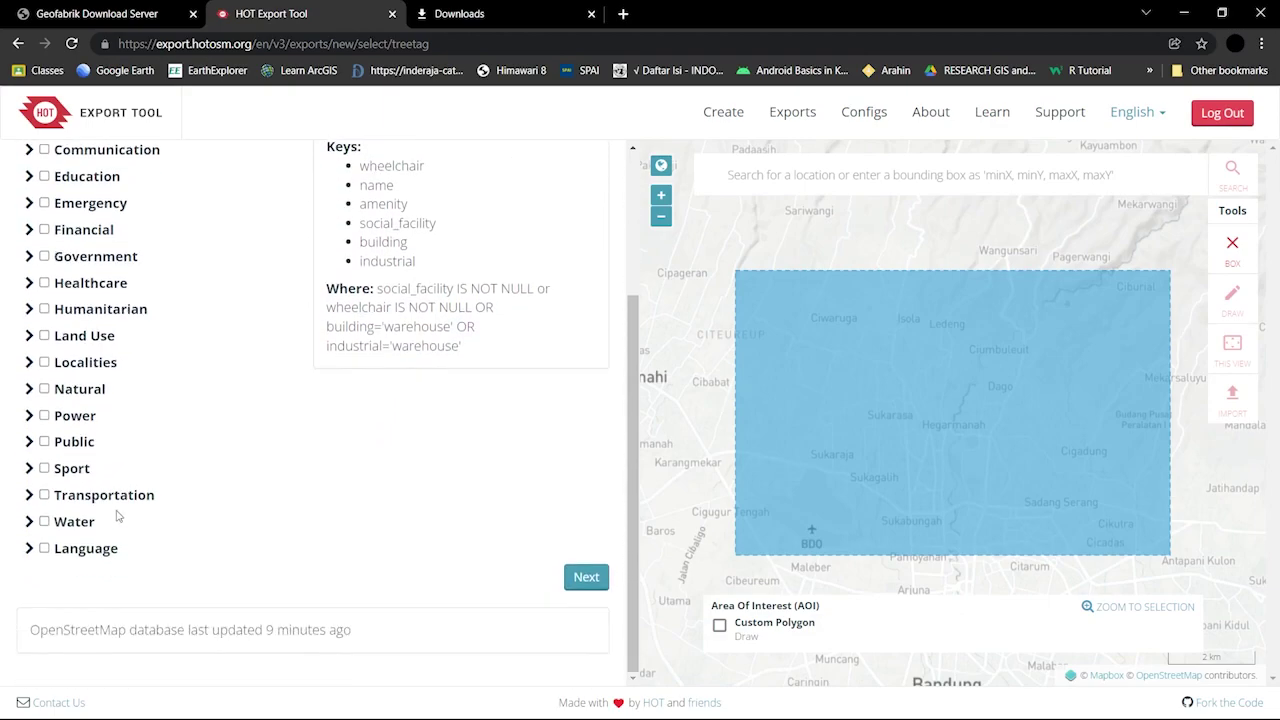
pyautogui.scroll(2, 120, 505)
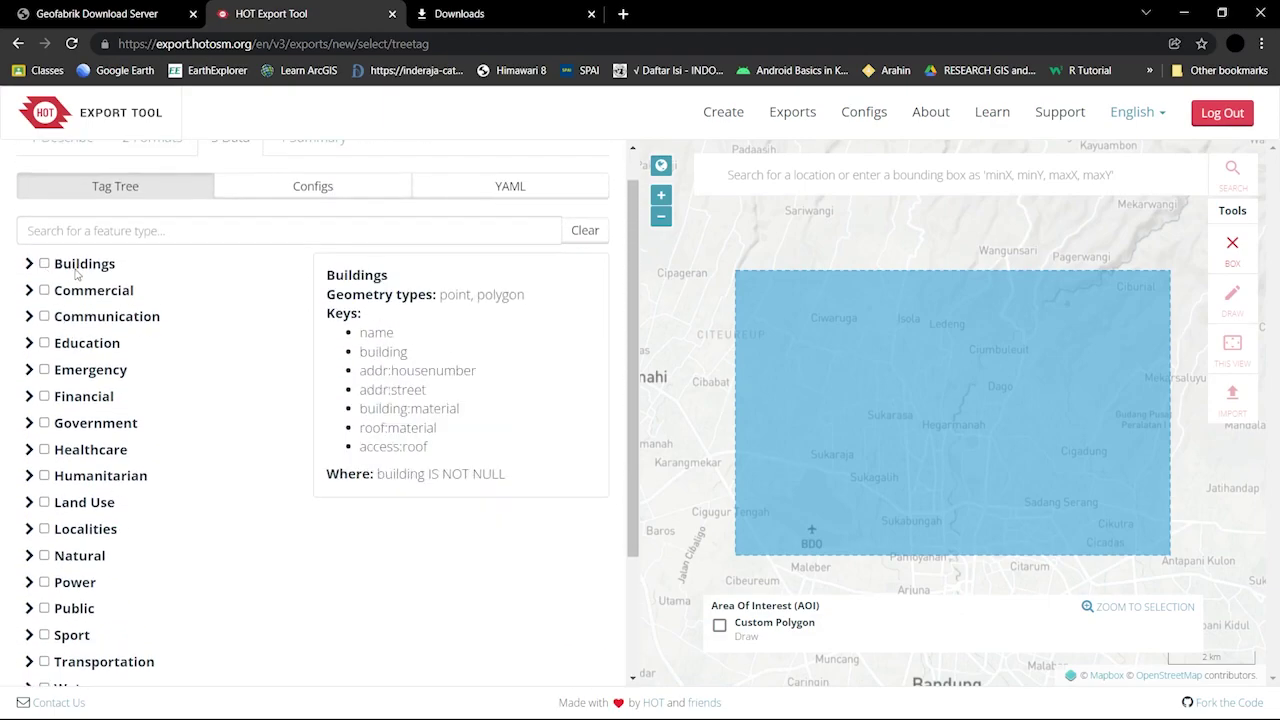
pyautogui.click(30, 291)
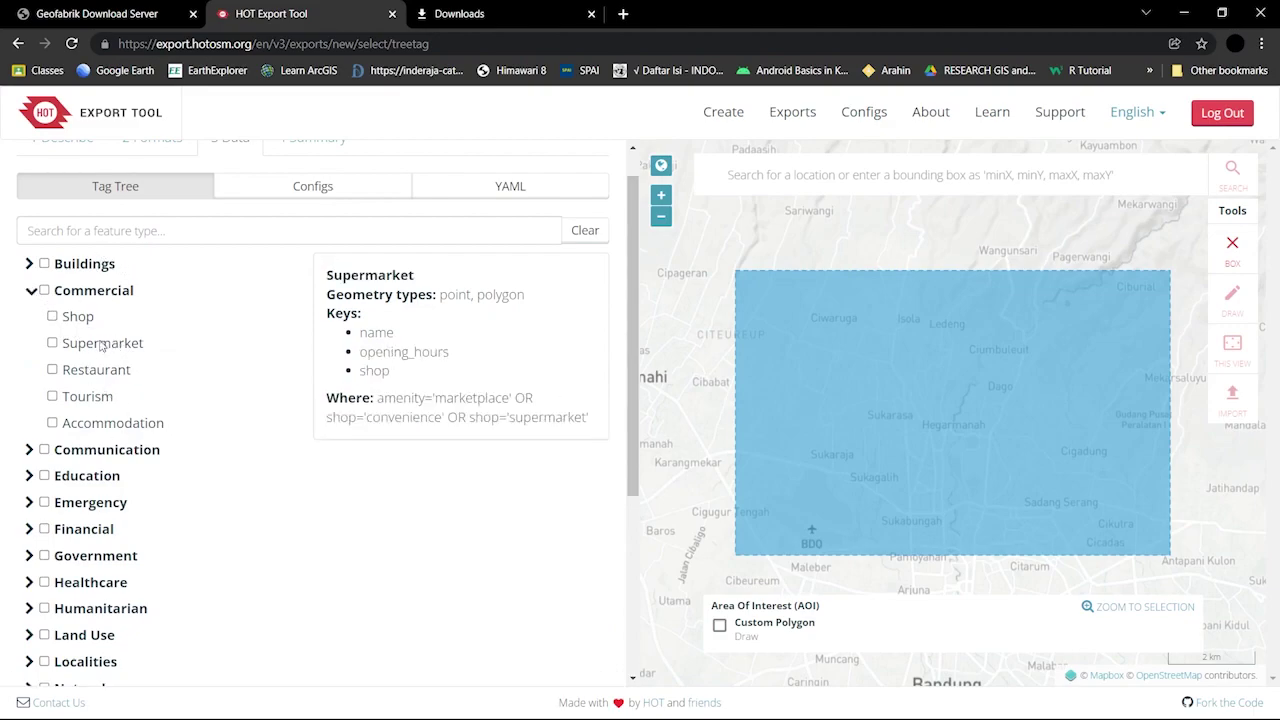
pyautogui.click(30, 451)
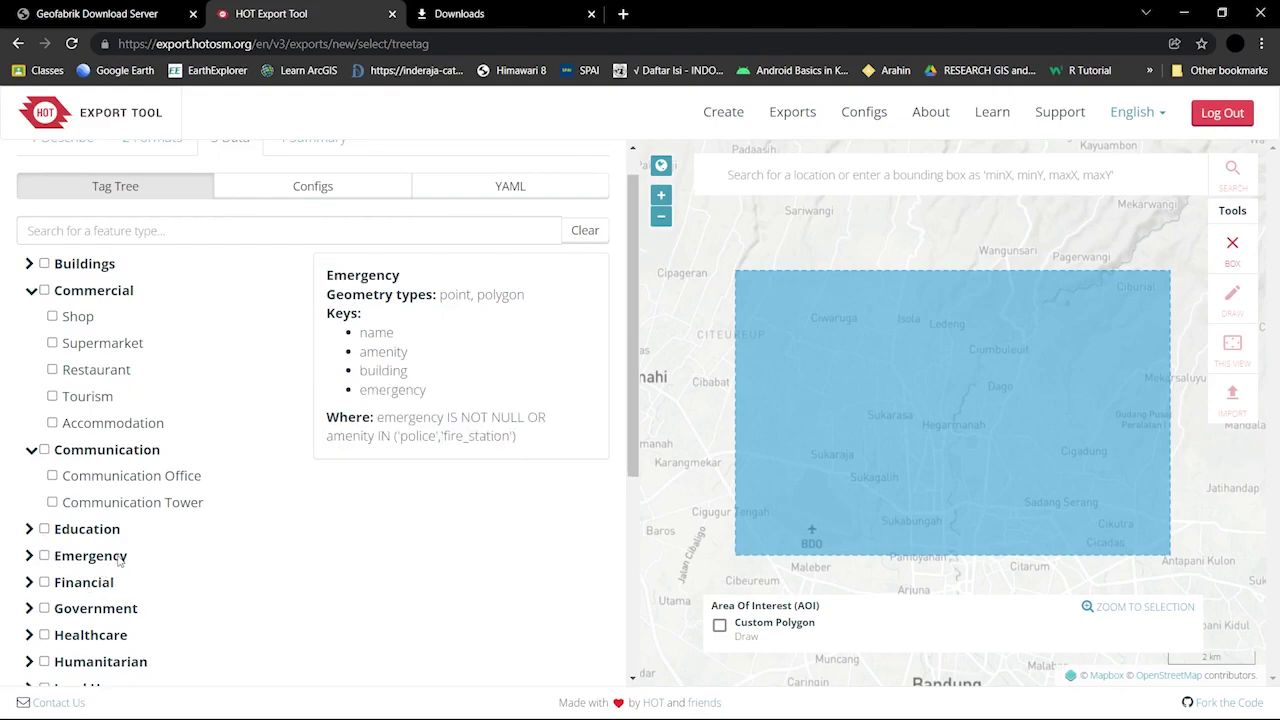
pyautogui.scroll(-1, 30, 510)
pyautogui.click(30, 472)
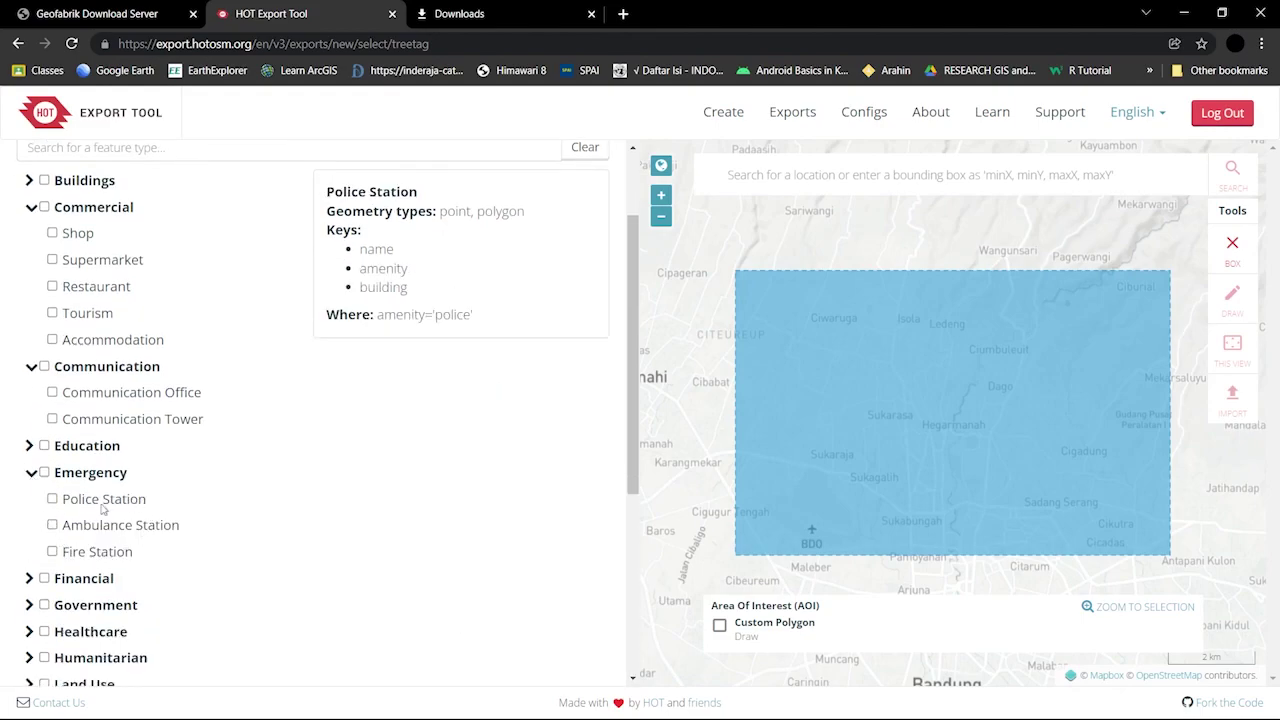
pyautogui.scroll(-3, 110, 520)
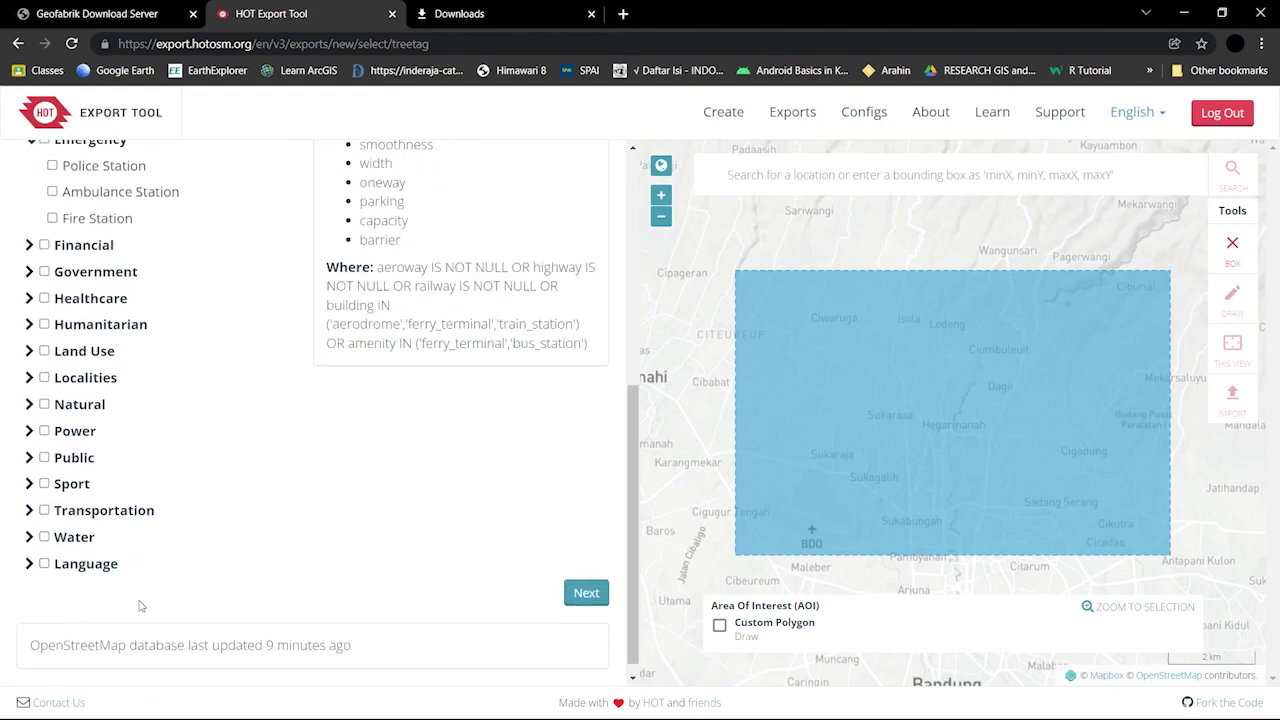
pyautogui.scroll(2, 139, 604)
pyautogui.scroll(3, 139, 604)
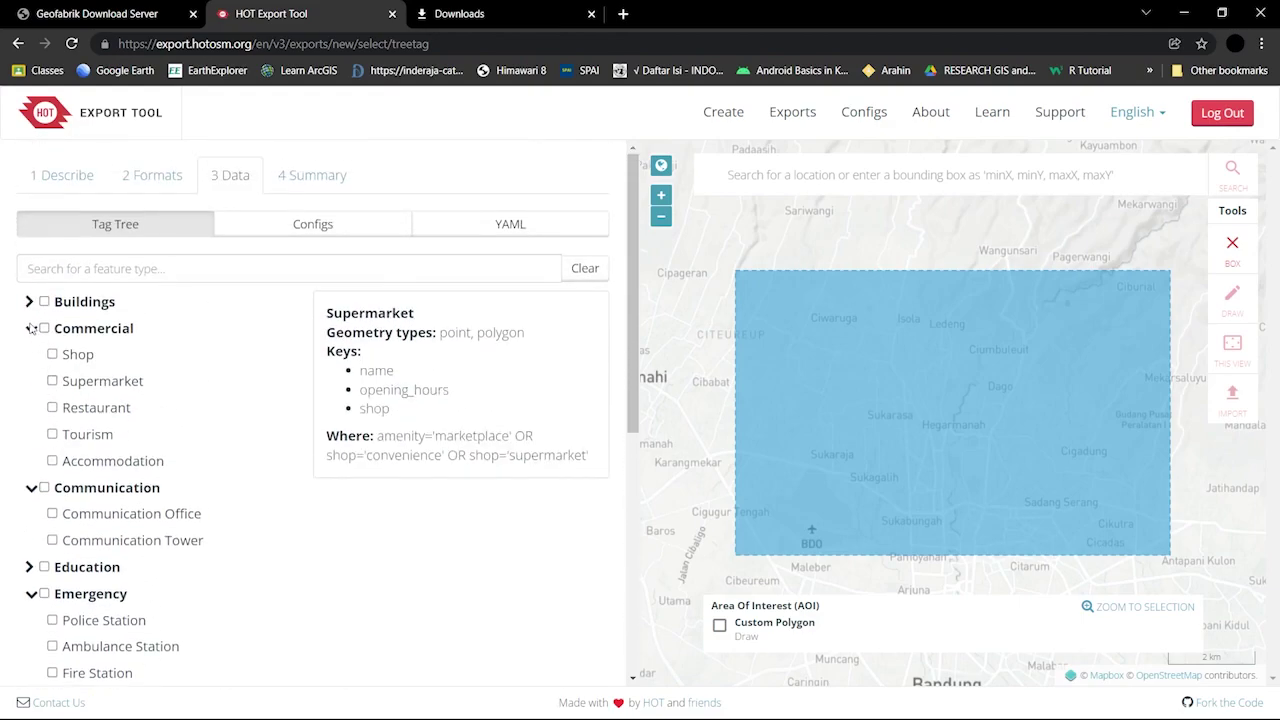
pyautogui.click(31, 356)
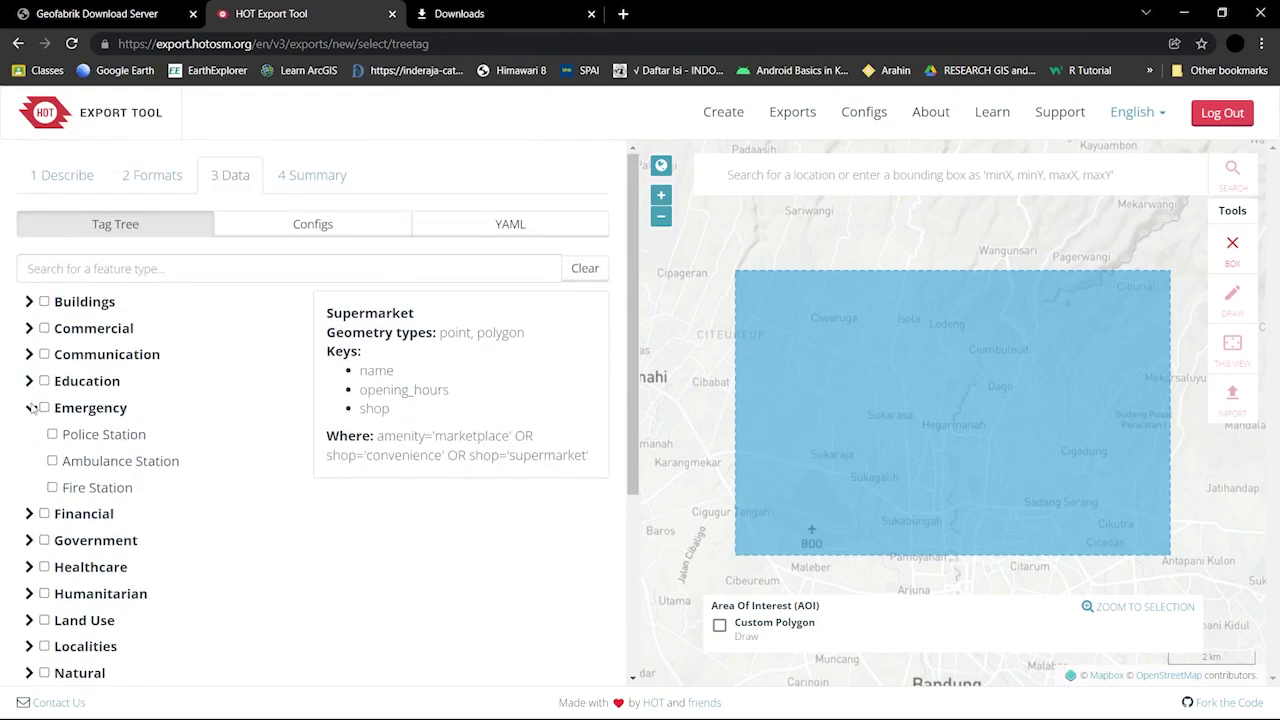
pyautogui.click(30, 408)
# Include the Buildings category with all its subcategories in the export data
pyautogui.click(30, 302)
pyautogui.click(44, 301)
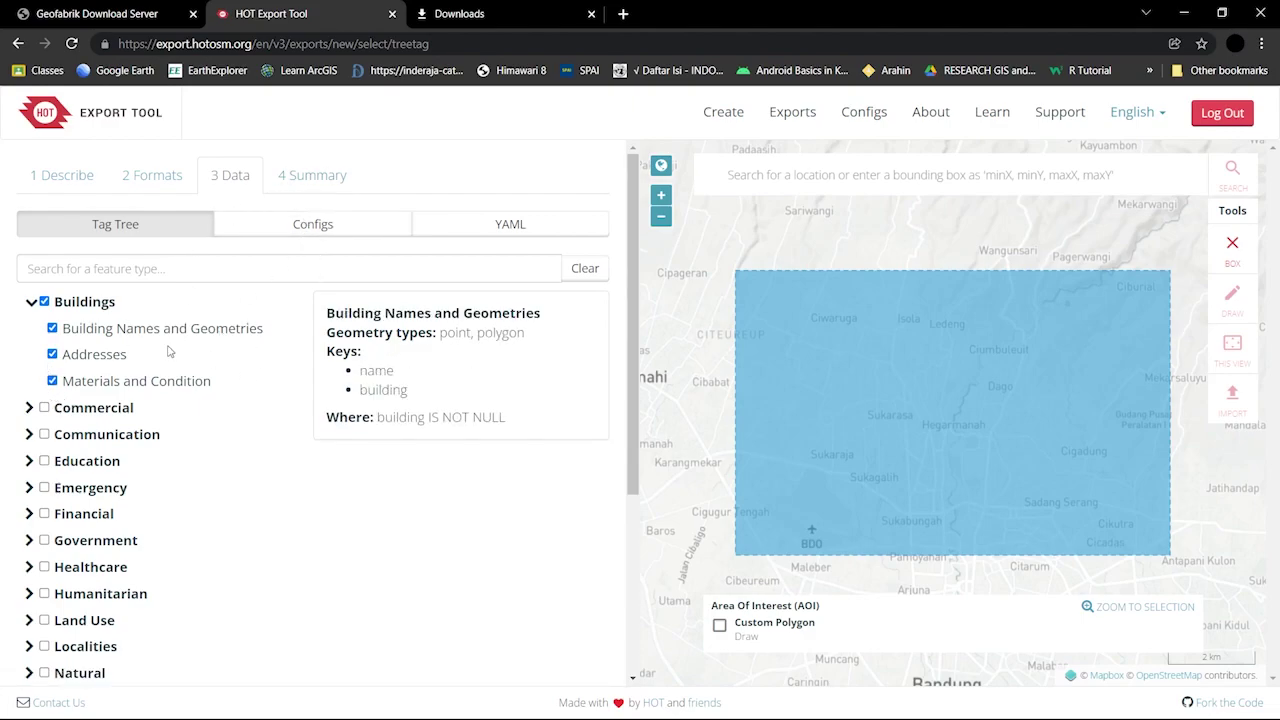
pyautogui.scroll(-3, 223, 463)
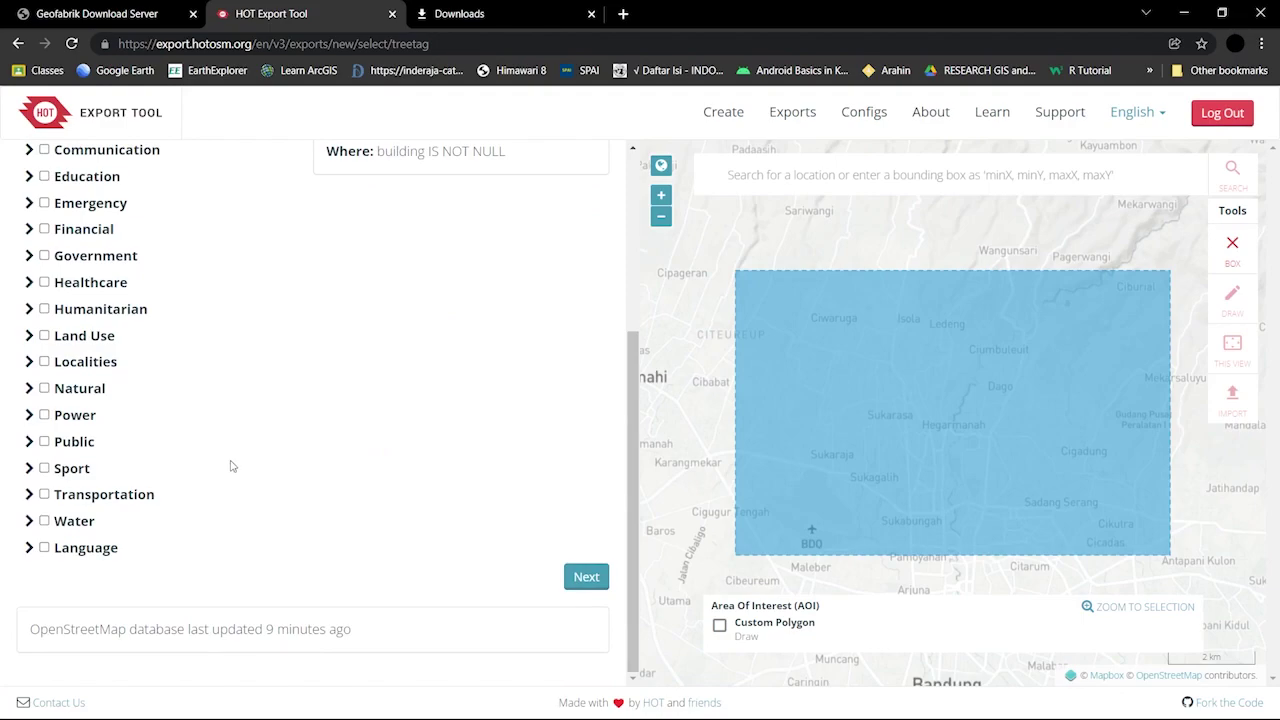
# Proceed to the export summary, turn off publishing and create the export
pyautogui.click(586, 580)
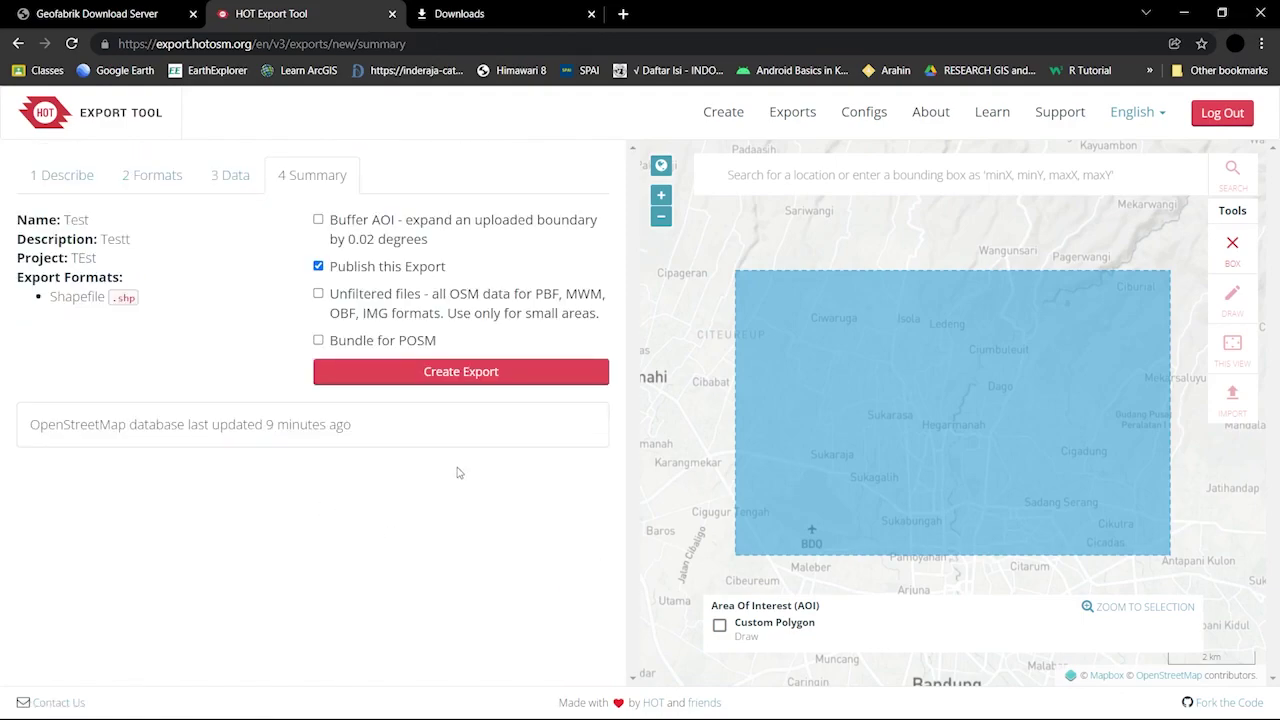
pyautogui.click(319, 267)
pyautogui.click(366, 373)
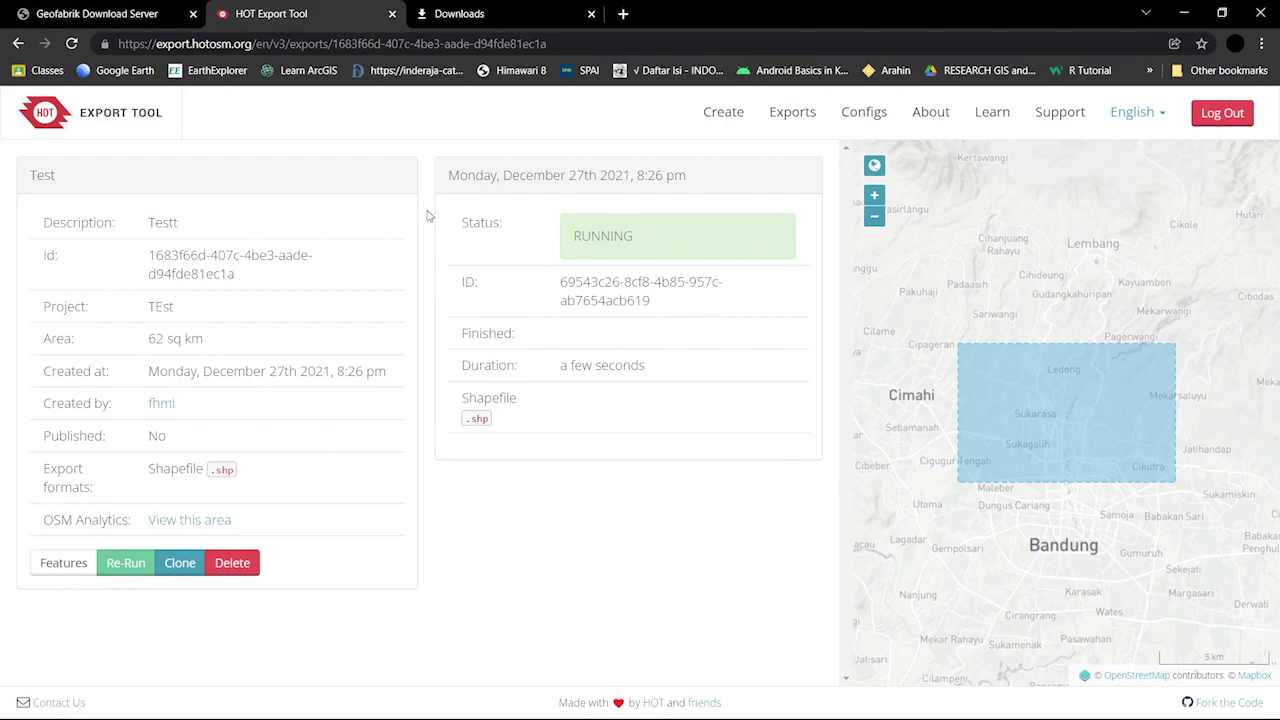
# Switch to QGIS and review the list of installed plugins in the plugin manager
pyautogui.click(1184, 20)
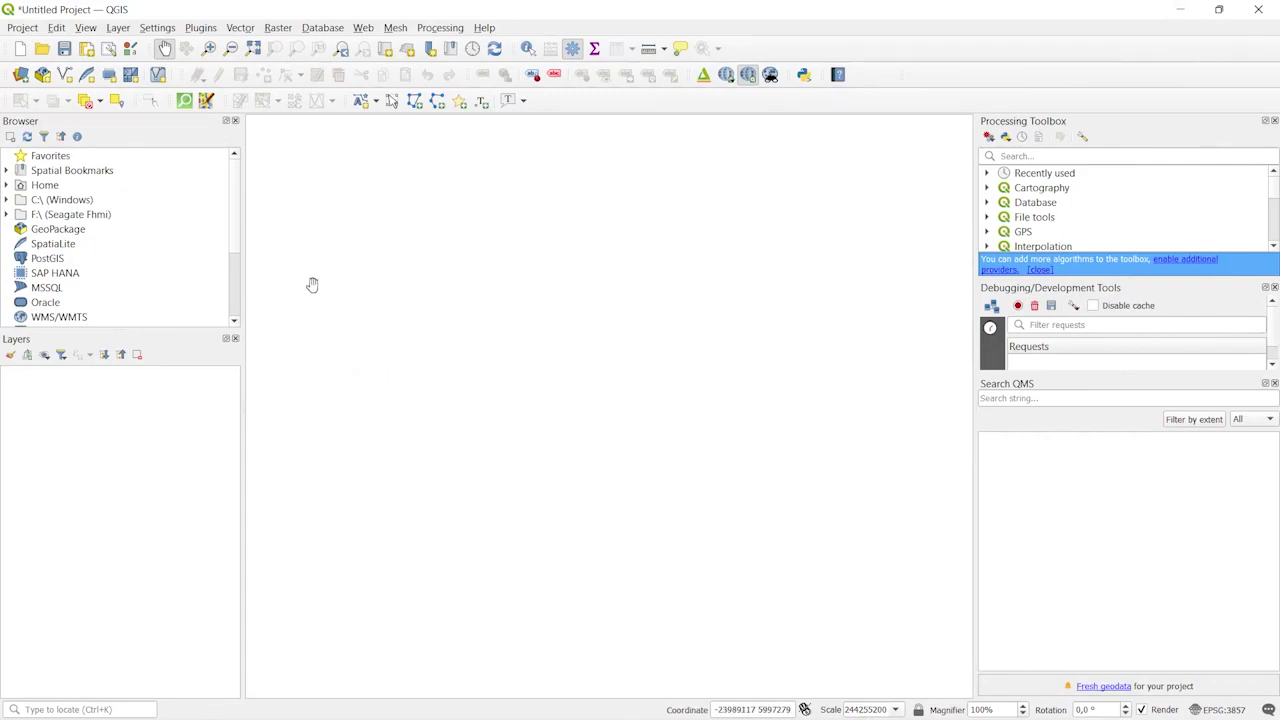
pyautogui.click(200, 27)
pyautogui.click(231, 47)
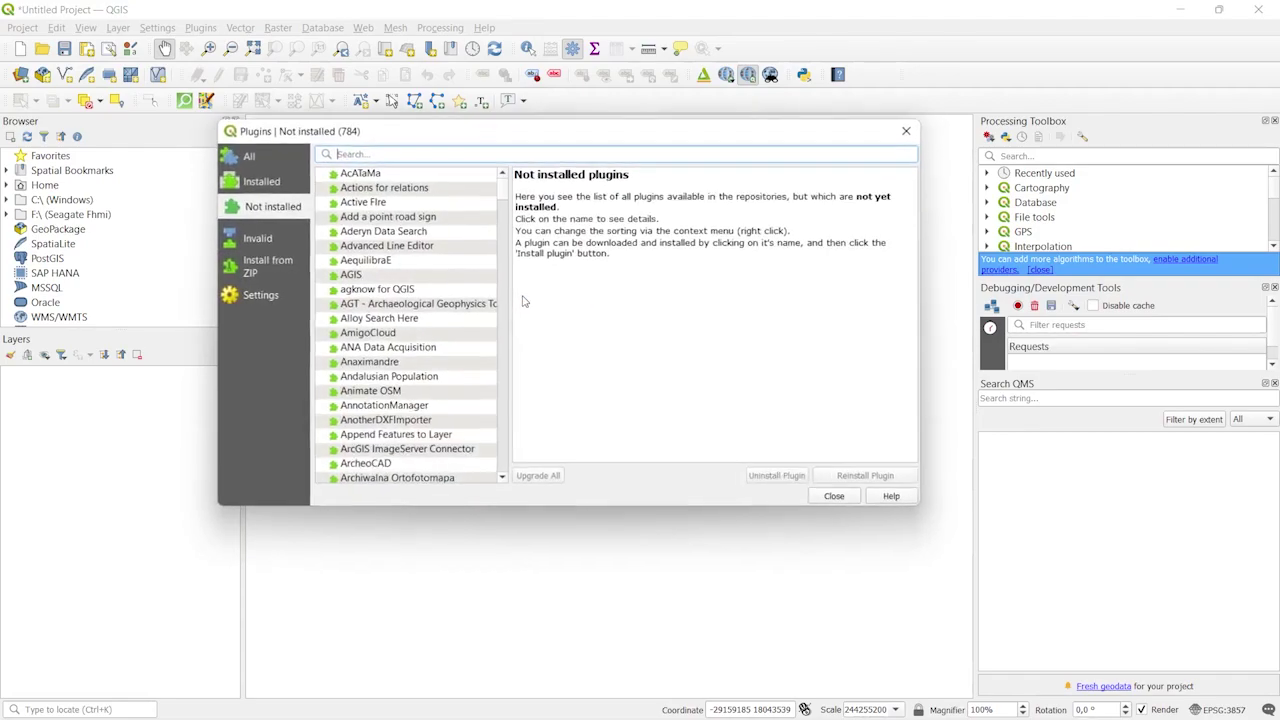
pyautogui.click(284, 188)
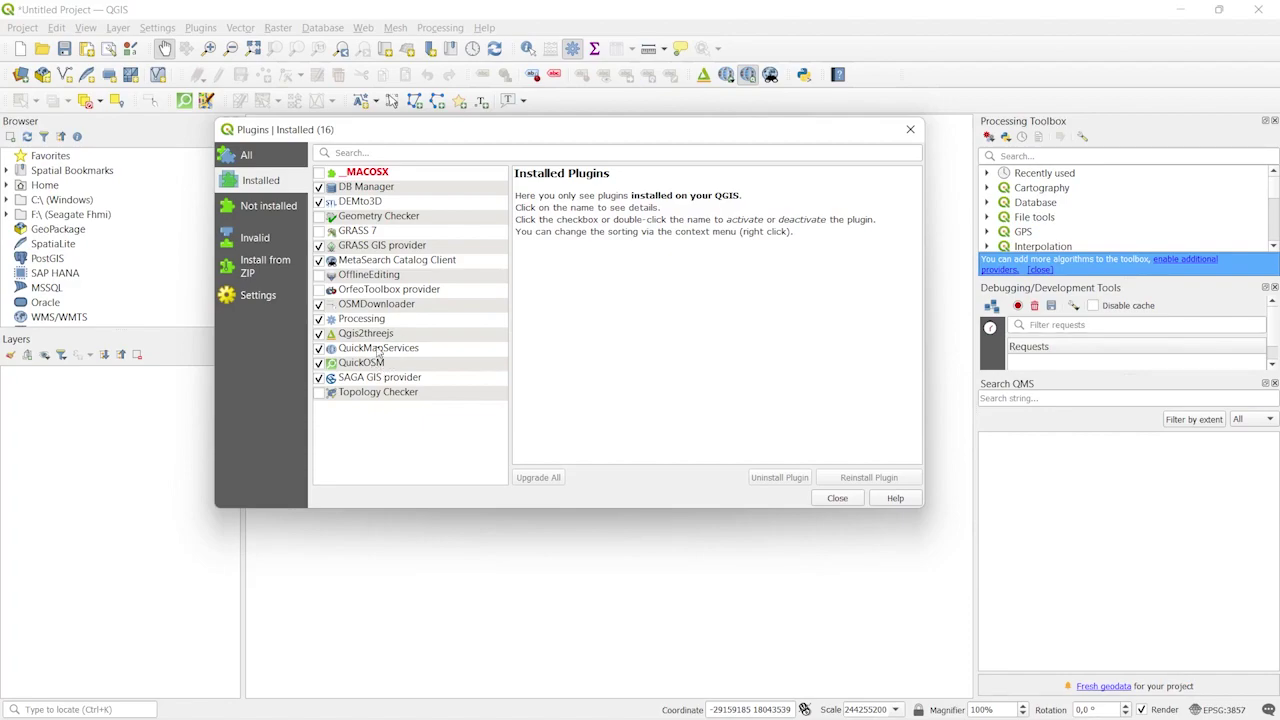
pyautogui.click(910, 131)
# Add the OpenStreetMap layer from XYZ Tiles to the project and remove it again
pyautogui.scroll(-3, 134, 272)
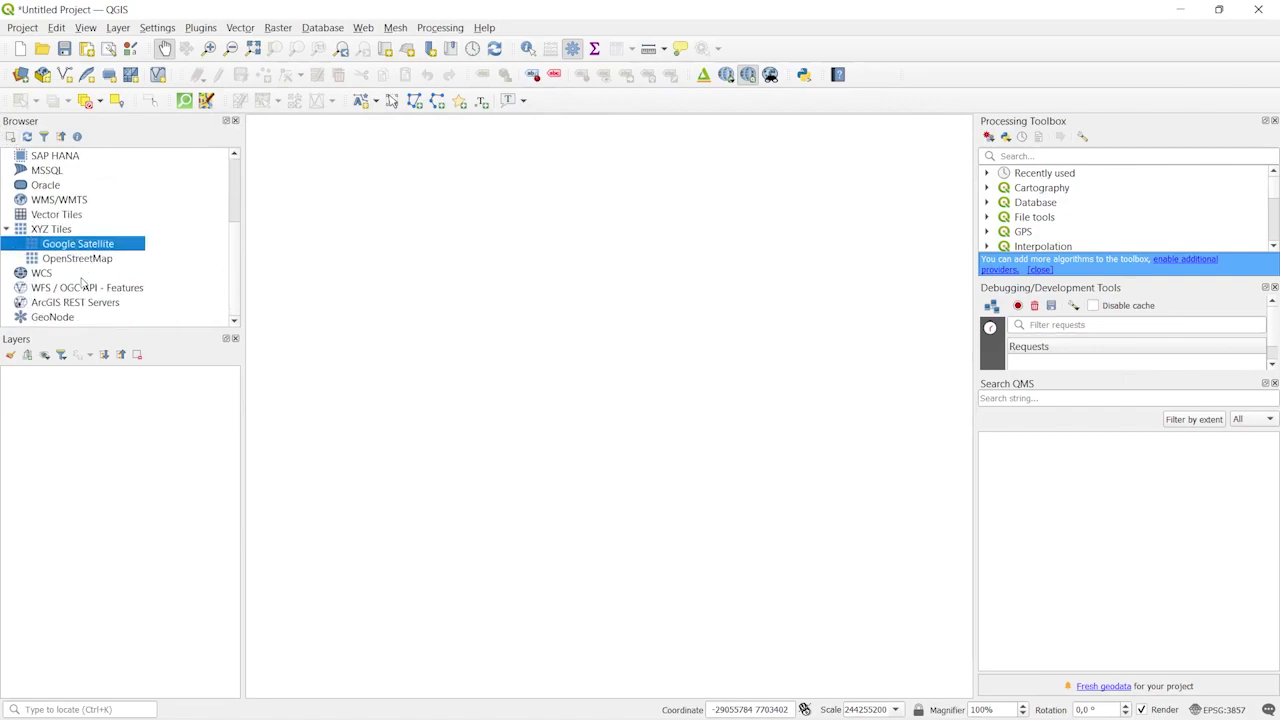
pyautogui.click(8, 232)
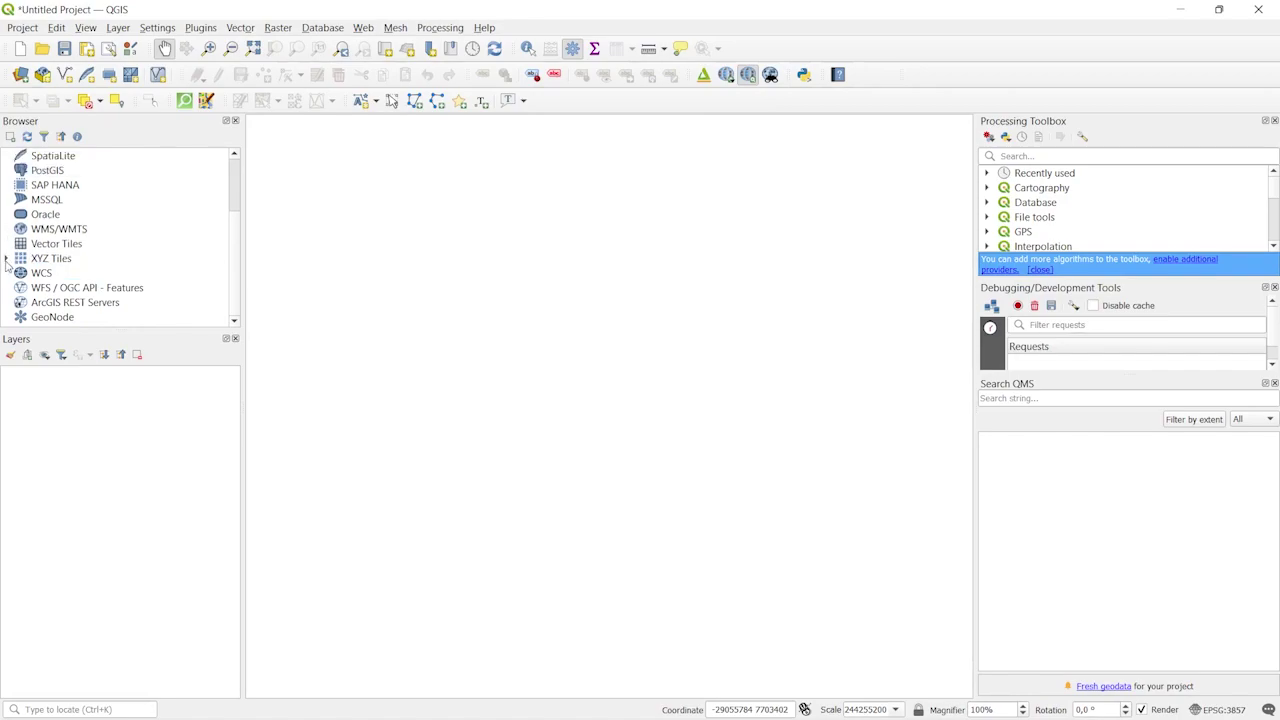
pyautogui.click(7, 259)
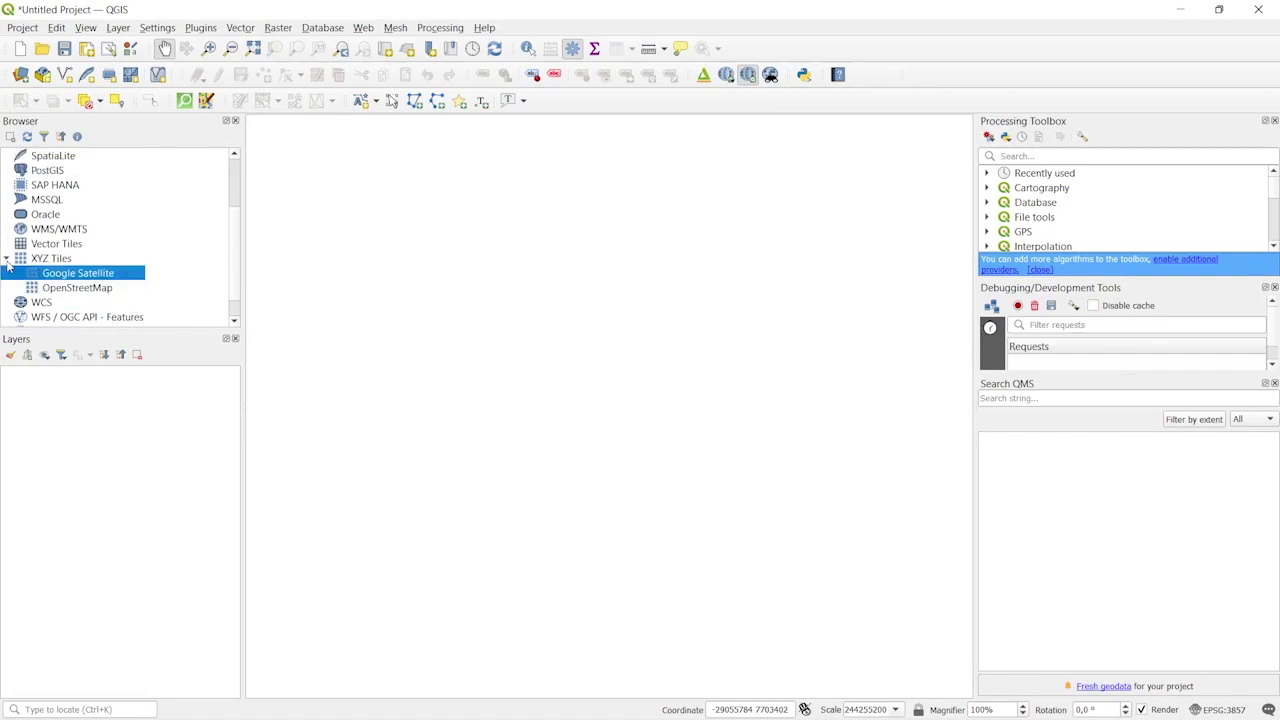
pyautogui.doubleClick(80, 288)
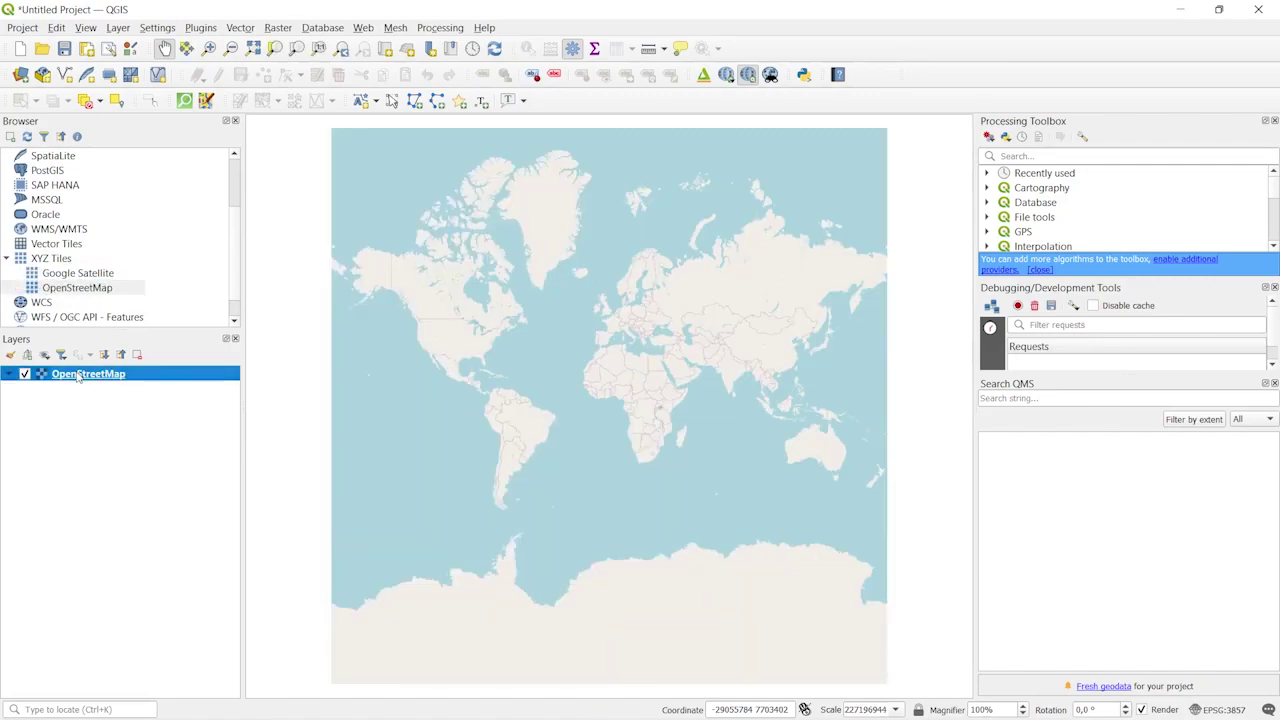
pyautogui.rightClick(75, 373)
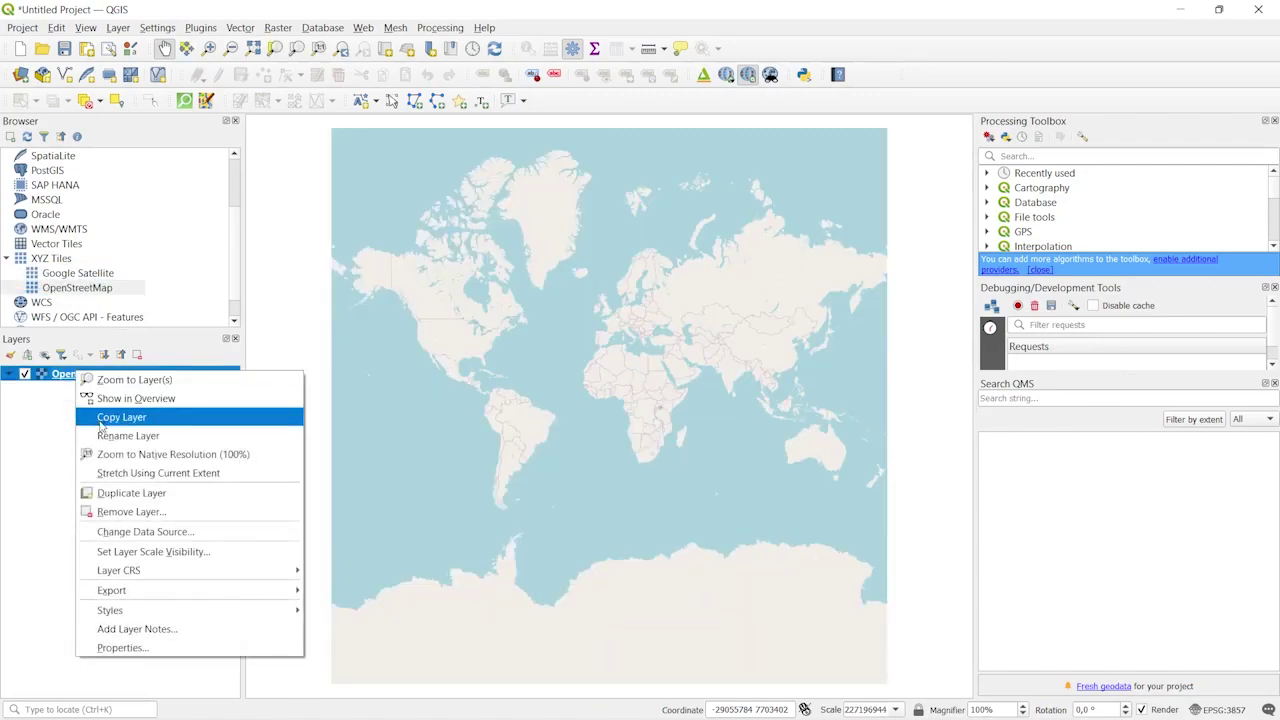
pyautogui.click(137, 512)
pyautogui.click(631, 387)
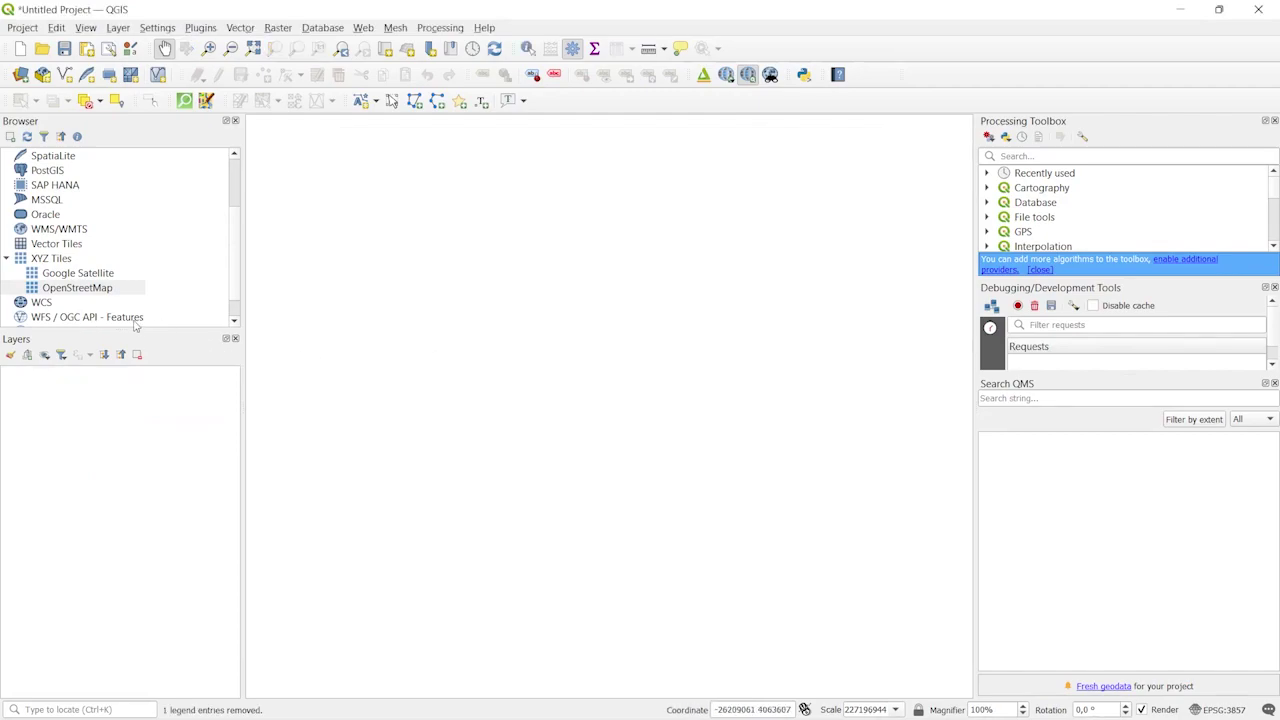
# Add the OpenStreetMap XYZ tile layer as the basemap and frame the map on the Bandung area
pyautogui.doubleClick(80, 288)
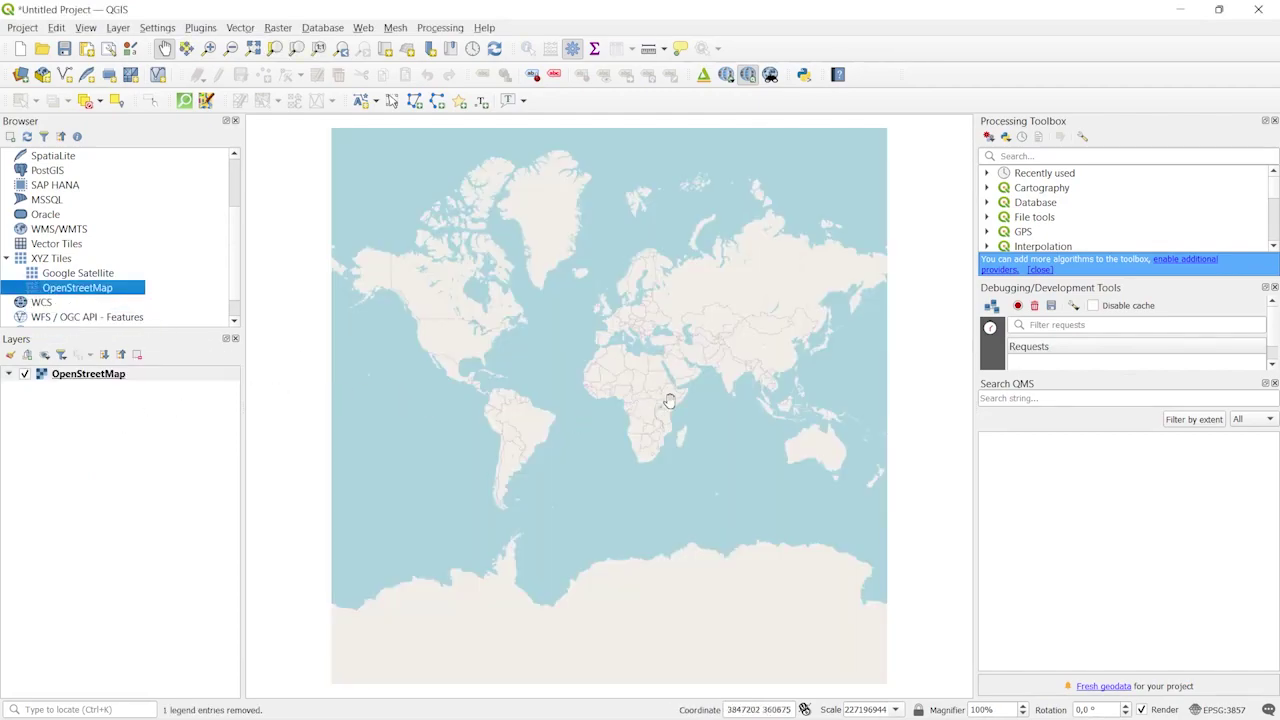
pyautogui.scroll(1, 760, 440)
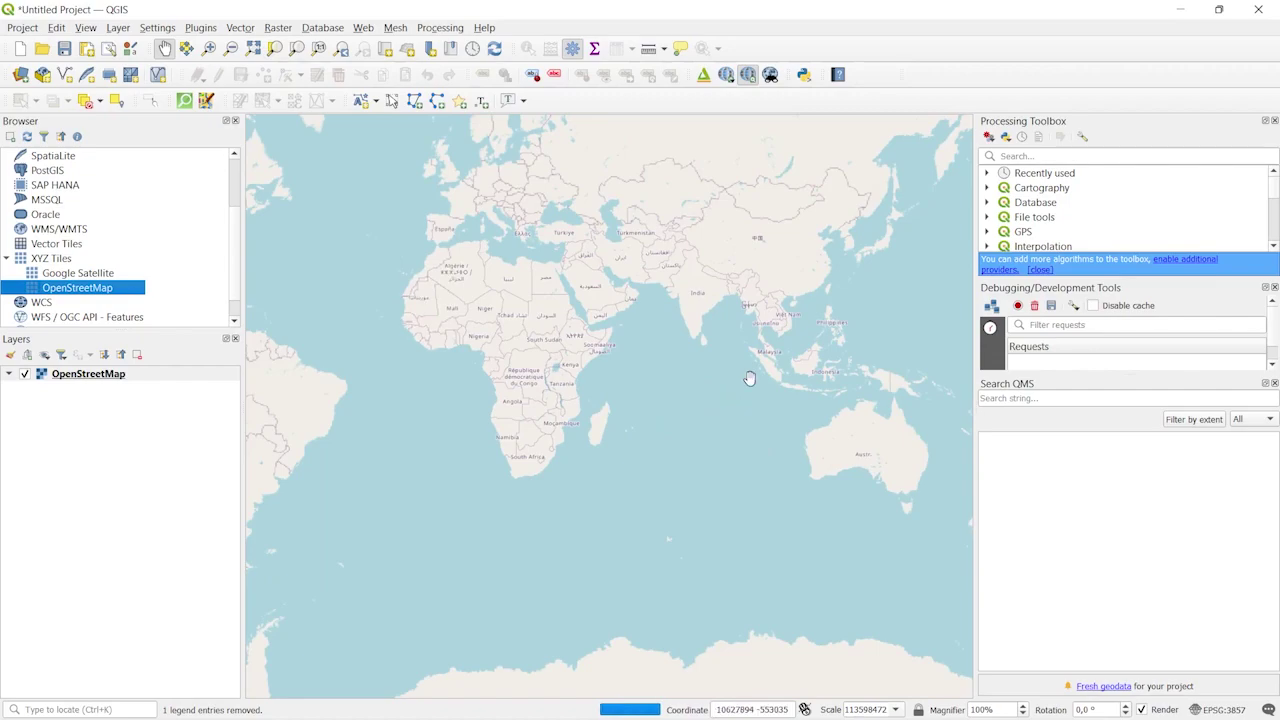
pyautogui.scroll(7, 785, 375)
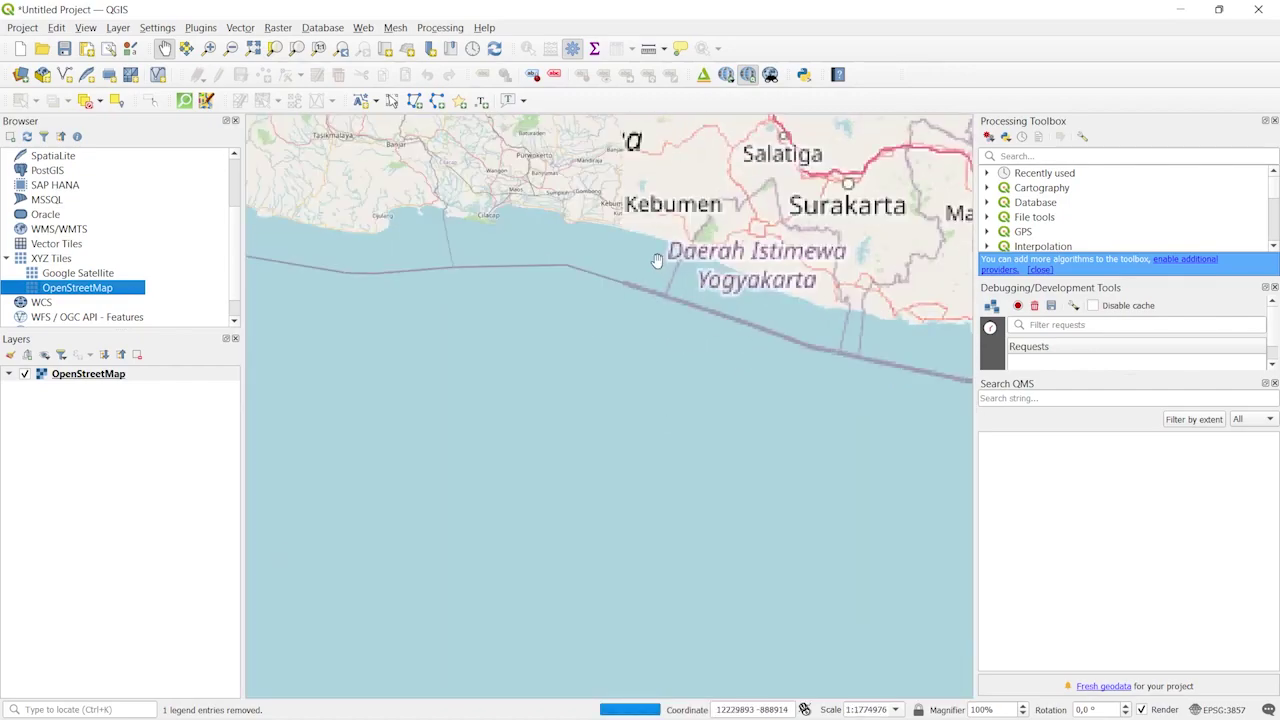
pyautogui.moveTo(564, 316); pyautogui.dragTo(690, 466)
pyautogui.scroll(1, 574, 400)
pyautogui.moveTo(574, 400); pyautogui.dragTo(666, 434)
pyautogui.scroll(1, 530, 380)
pyautogui.moveTo(530, 380); pyautogui.dragTo(729, 441)
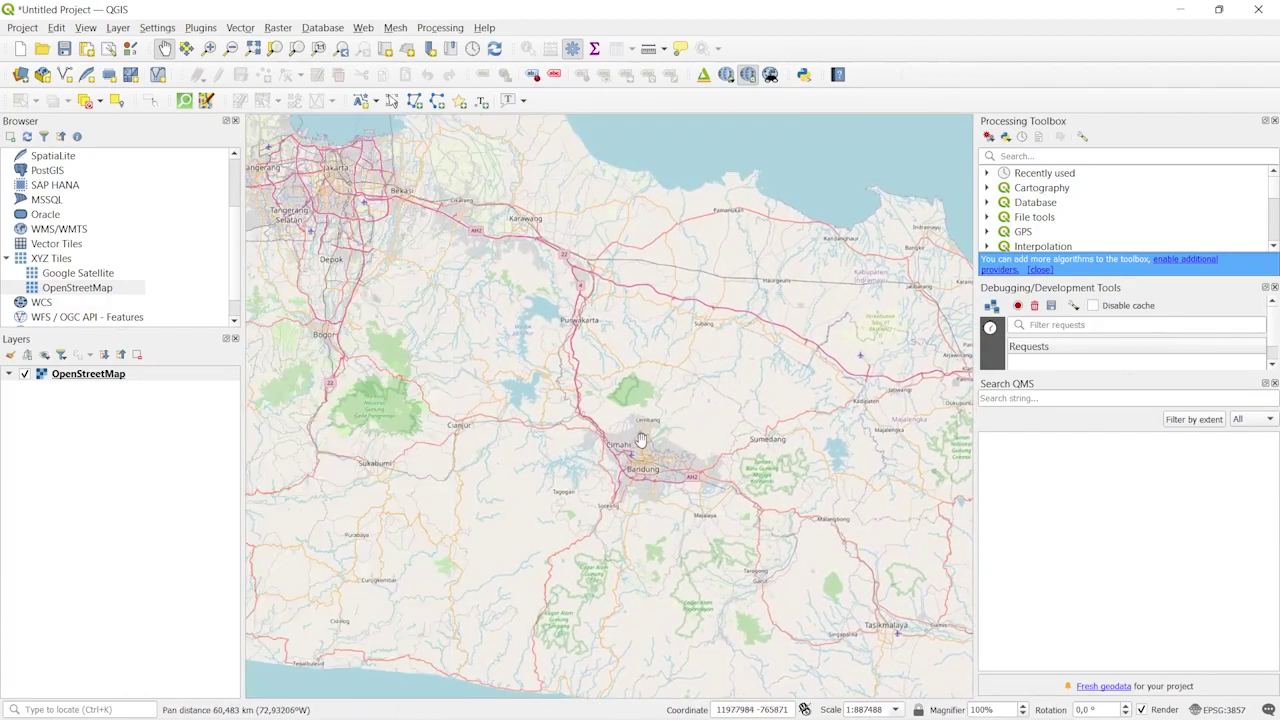
pyautogui.scroll(2, 675, 485)
pyautogui.moveTo(675, 485); pyautogui.dragTo(649, 441)
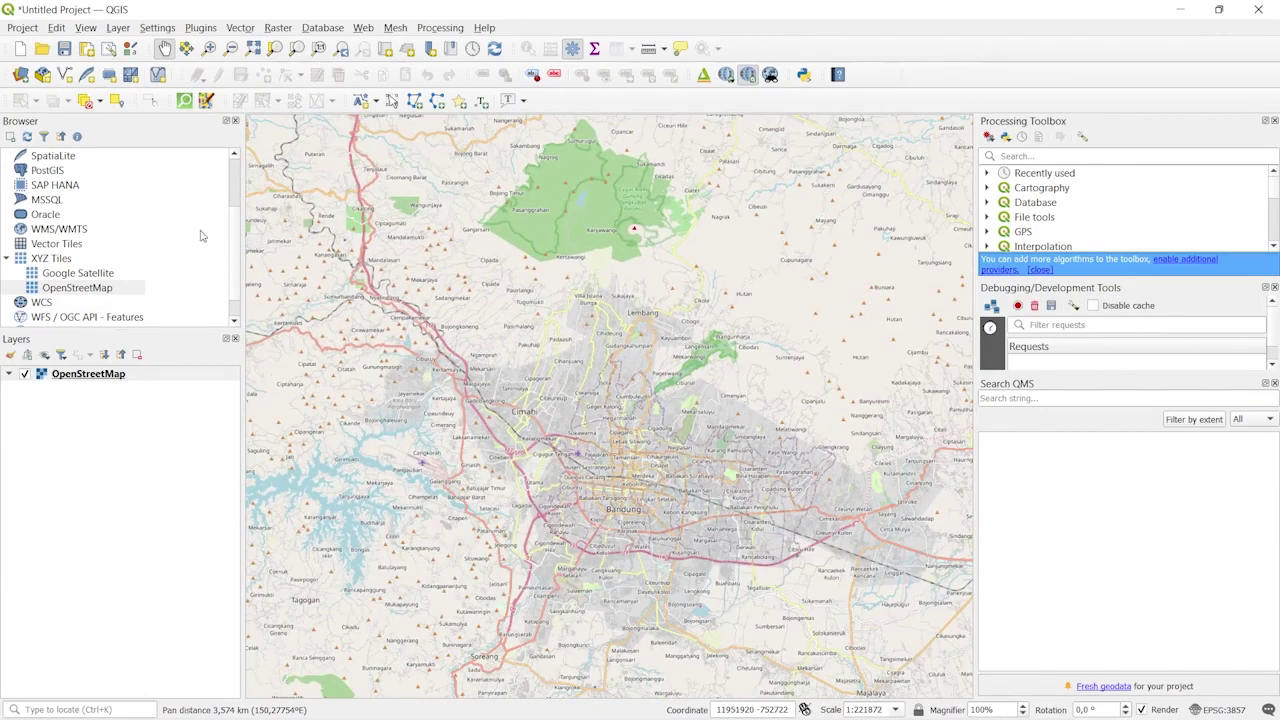
# Mark an OSM download rectangle over Bandung, from about 107.536 to 107.715 longitude and -6.964 to -6.847 latitude
pyautogui.click(151, 108)
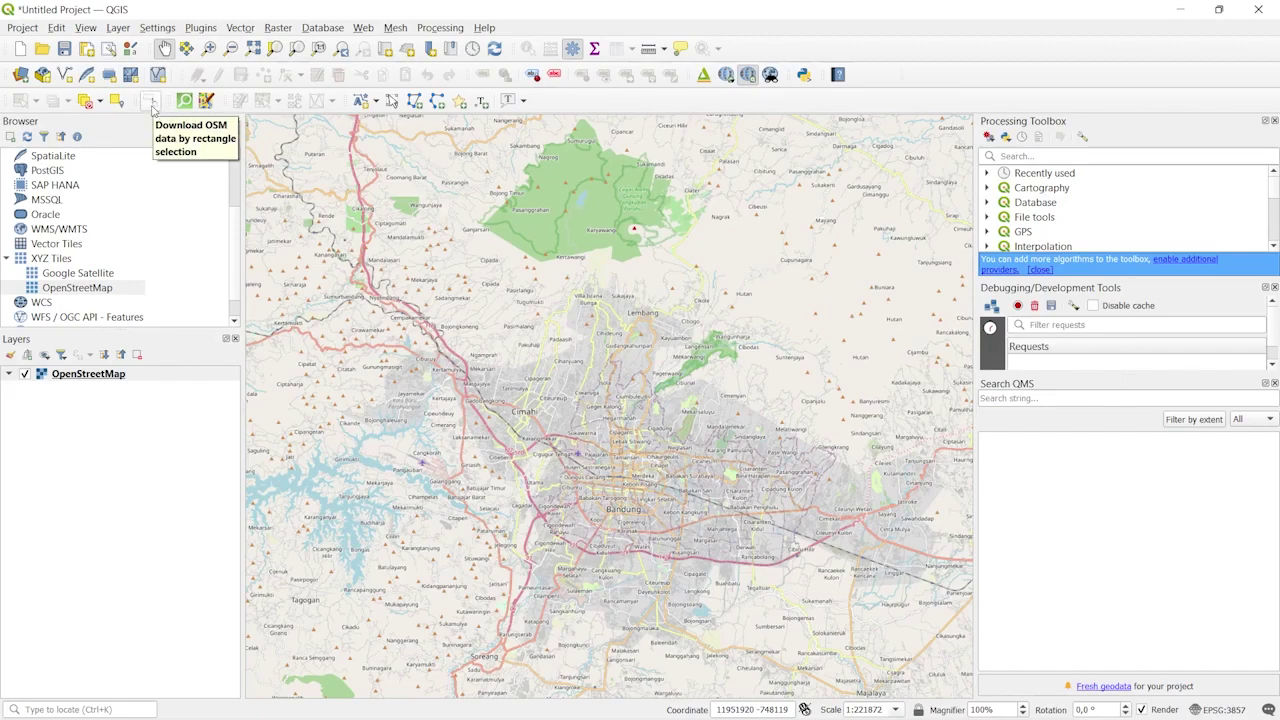
pyautogui.click(151, 108)
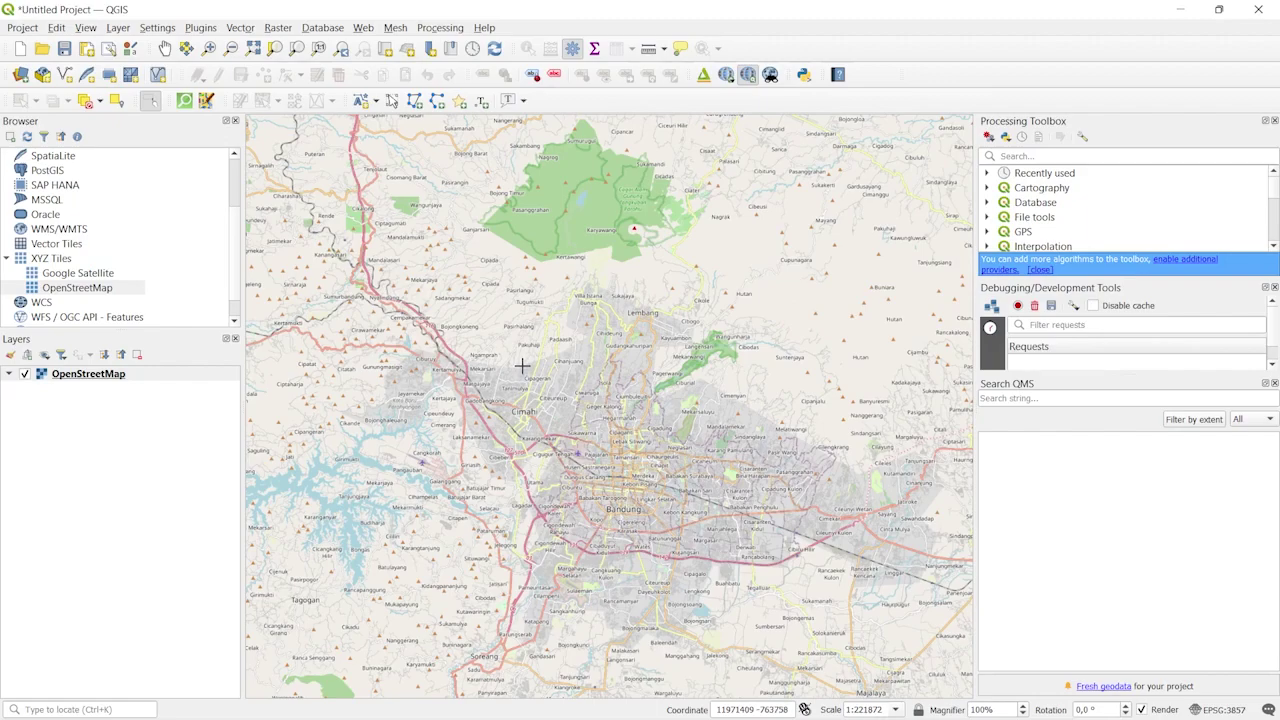
pyautogui.moveTo(514, 366); pyautogui.dragTo(798, 557)
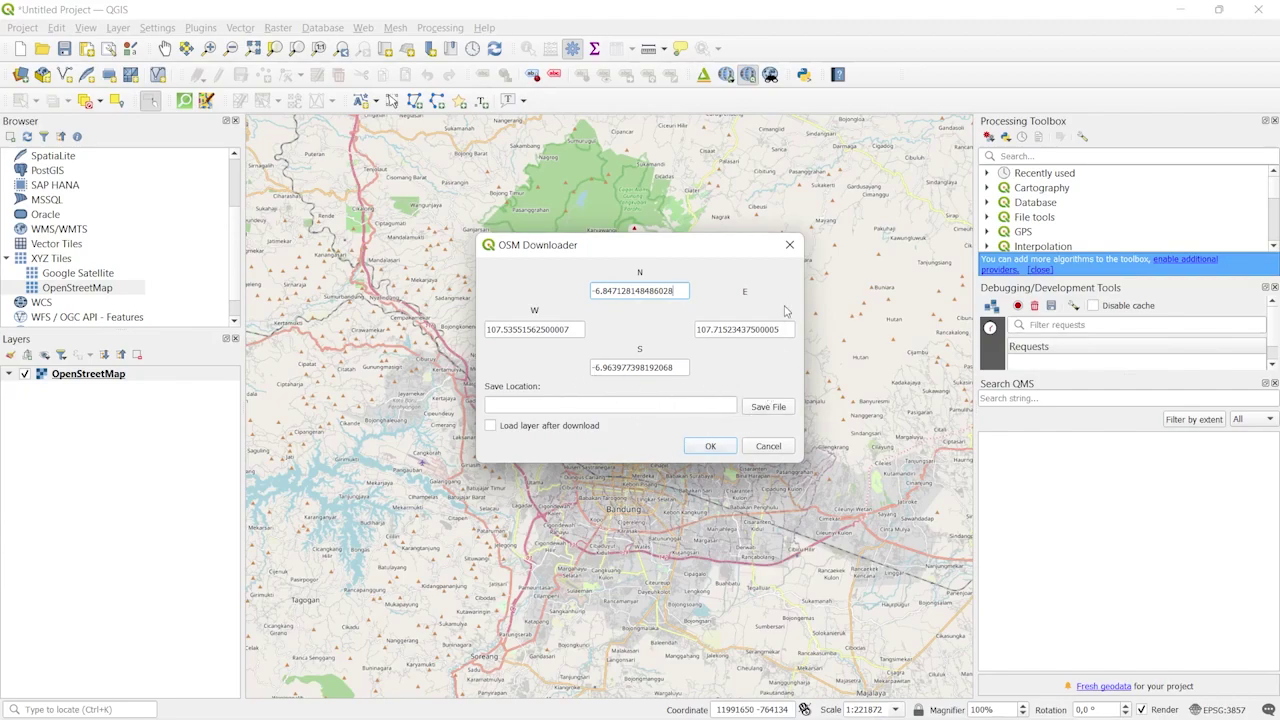
# Dismiss the OSM download dialog and expand the Mata Kuliah Semester 3 folder under F:\Kulyah in the file browser
pyautogui.click(790, 244)
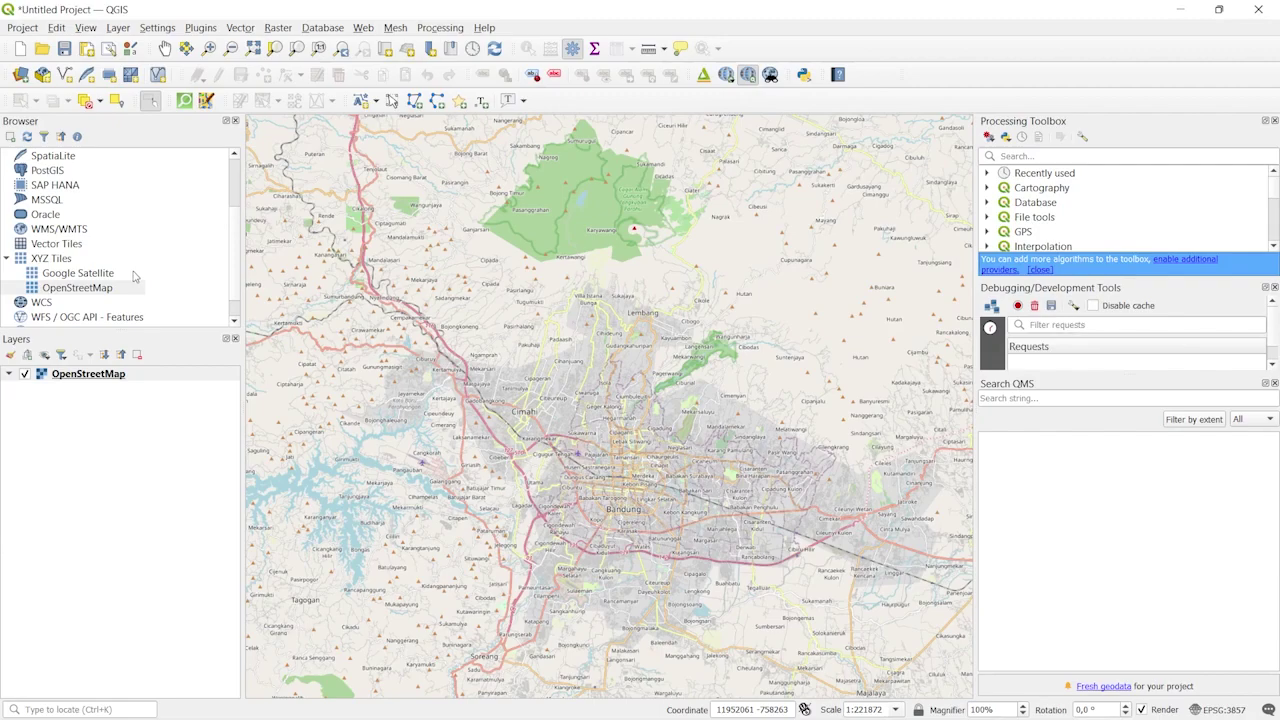
pyautogui.scroll(1, 141, 290)
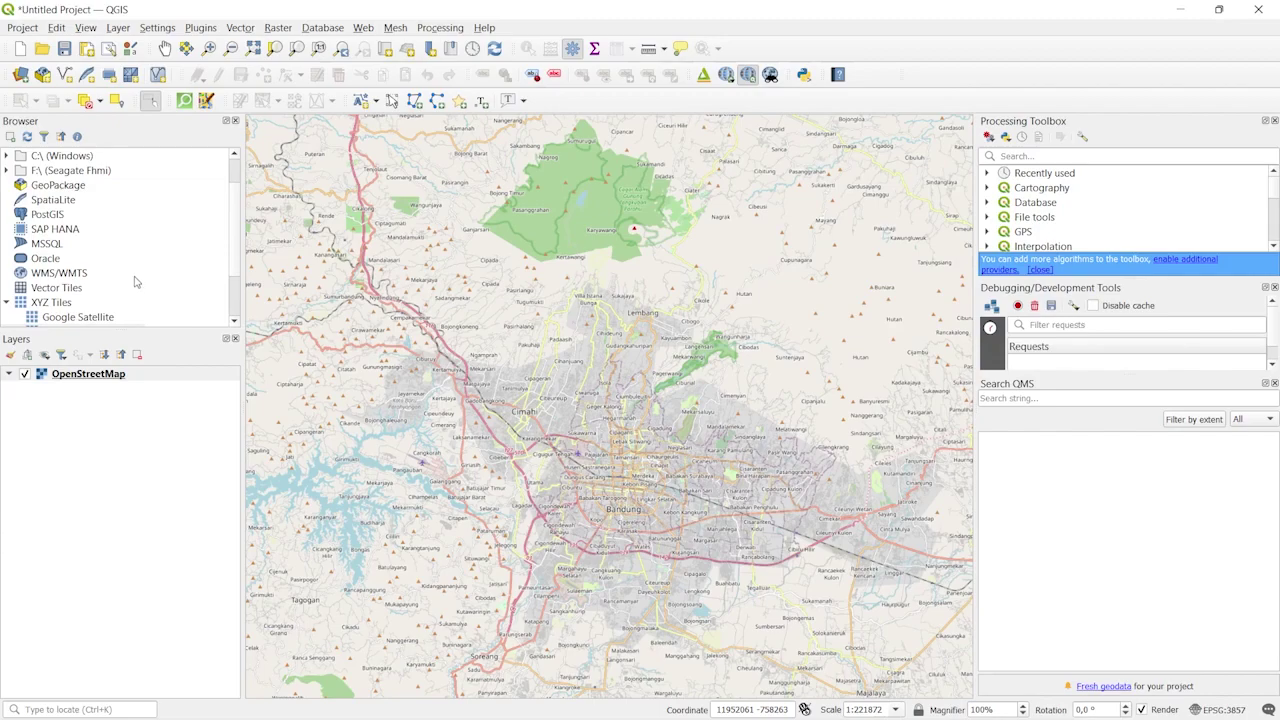
pyautogui.scroll(1, 136, 282)
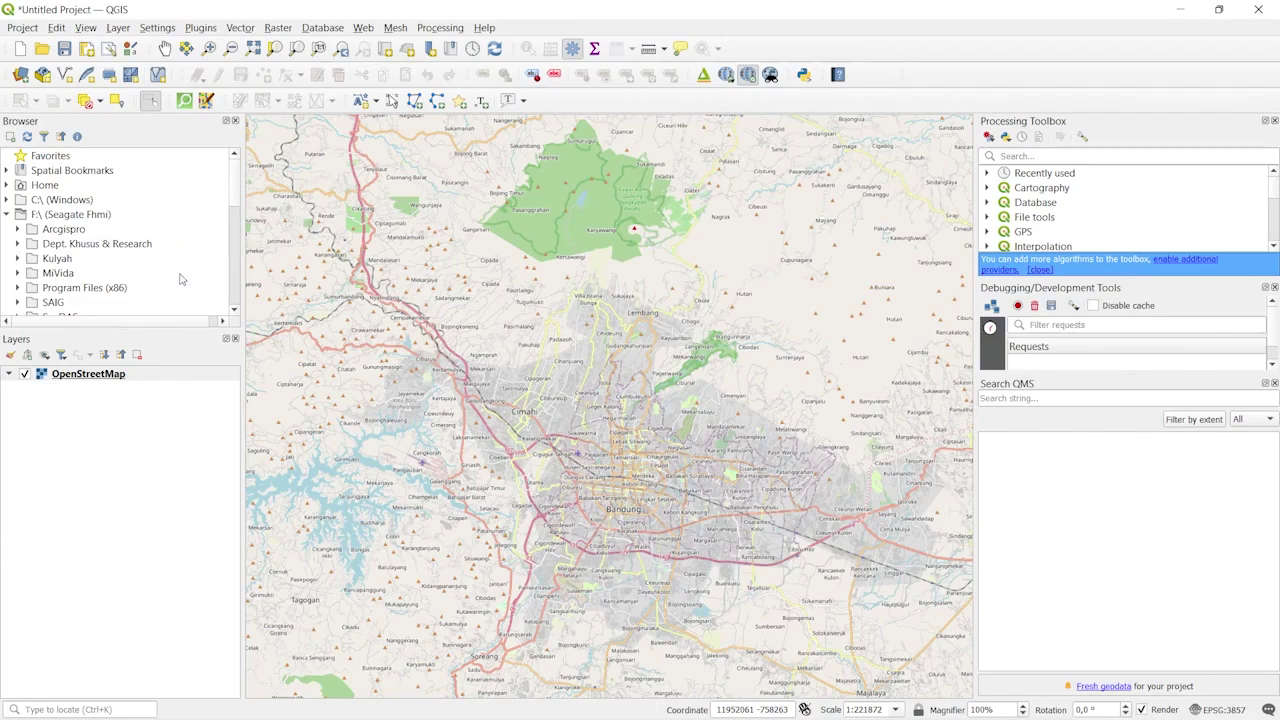
pyautogui.scroll(-1, 152, 262)
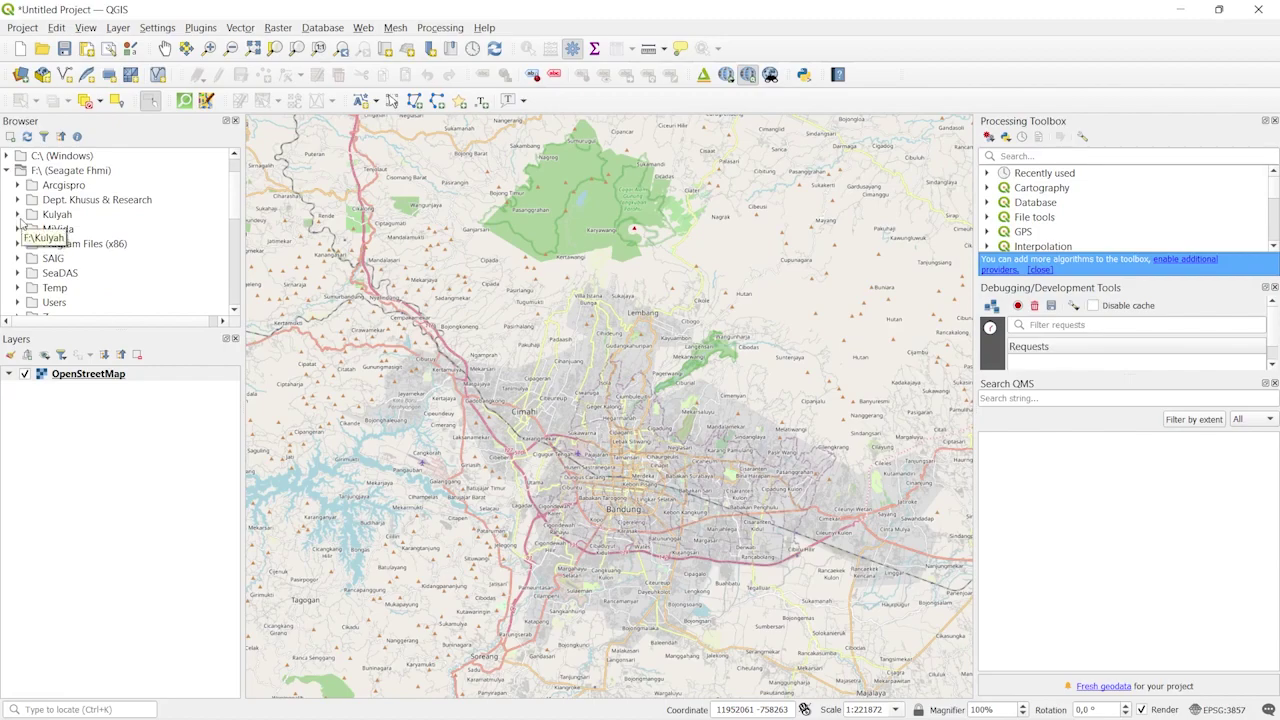
pyautogui.doubleClick(45, 214)
pyautogui.scroll(-1, 42, 241)
pyautogui.click(29, 229)
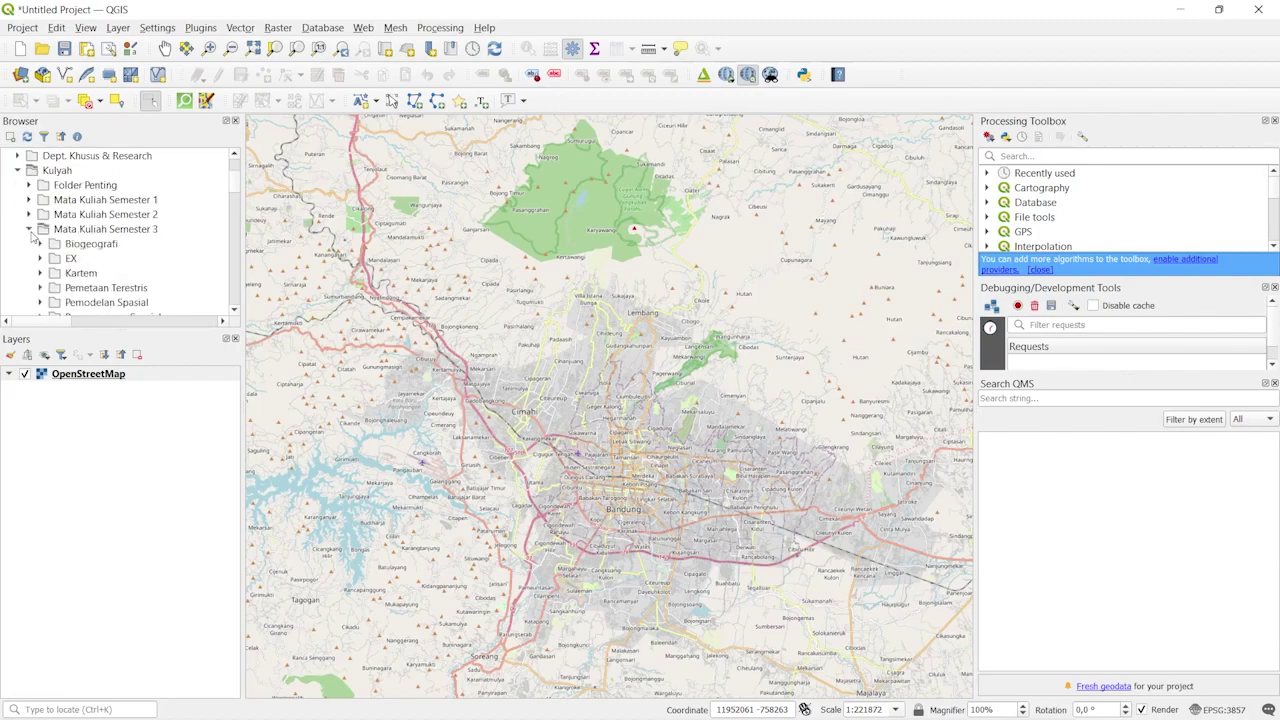
pyautogui.scroll(-2, 16, 259)
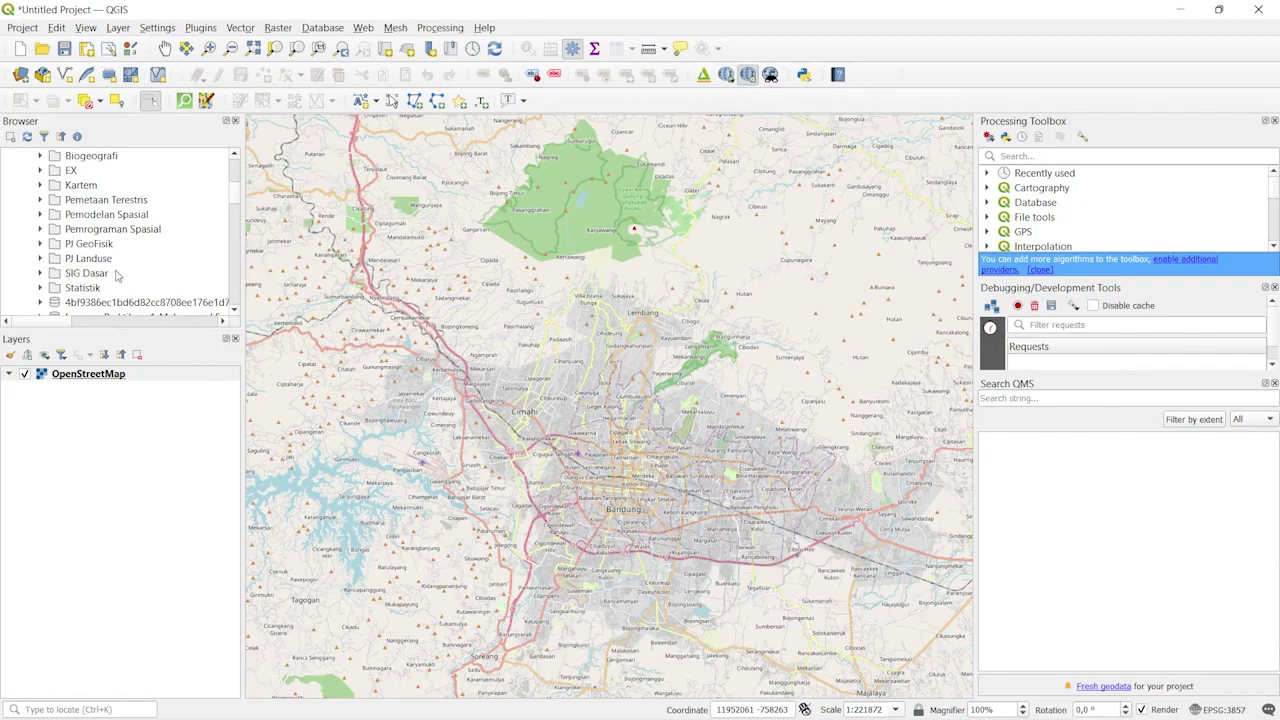
# Expand the UAS folder inside Pemodelan Spasial and check the contents of its EHO_Jakarta subfolder
pyautogui.click(41, 214)
pyautogui.scroll(-1, 40, 258)
pyautogui.click(52, 243)
pyautogui.scroll(-2, 57, 255)
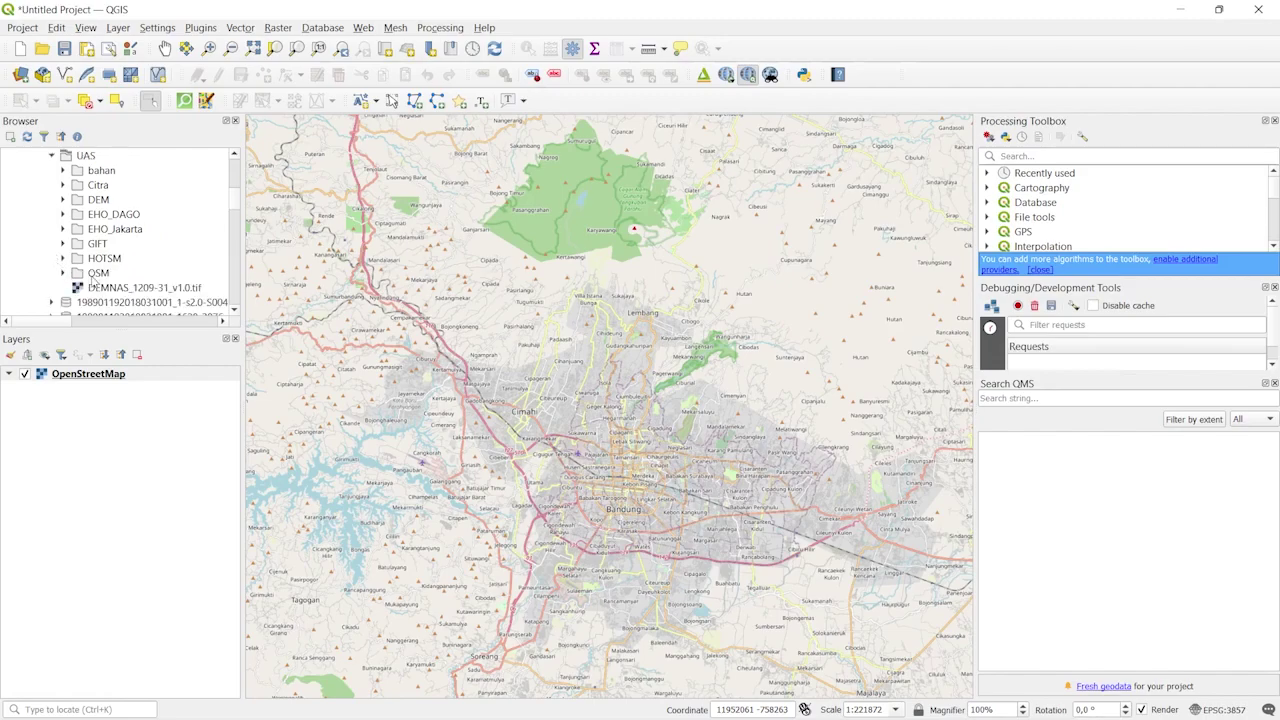
pyautogui.click(64, 234)
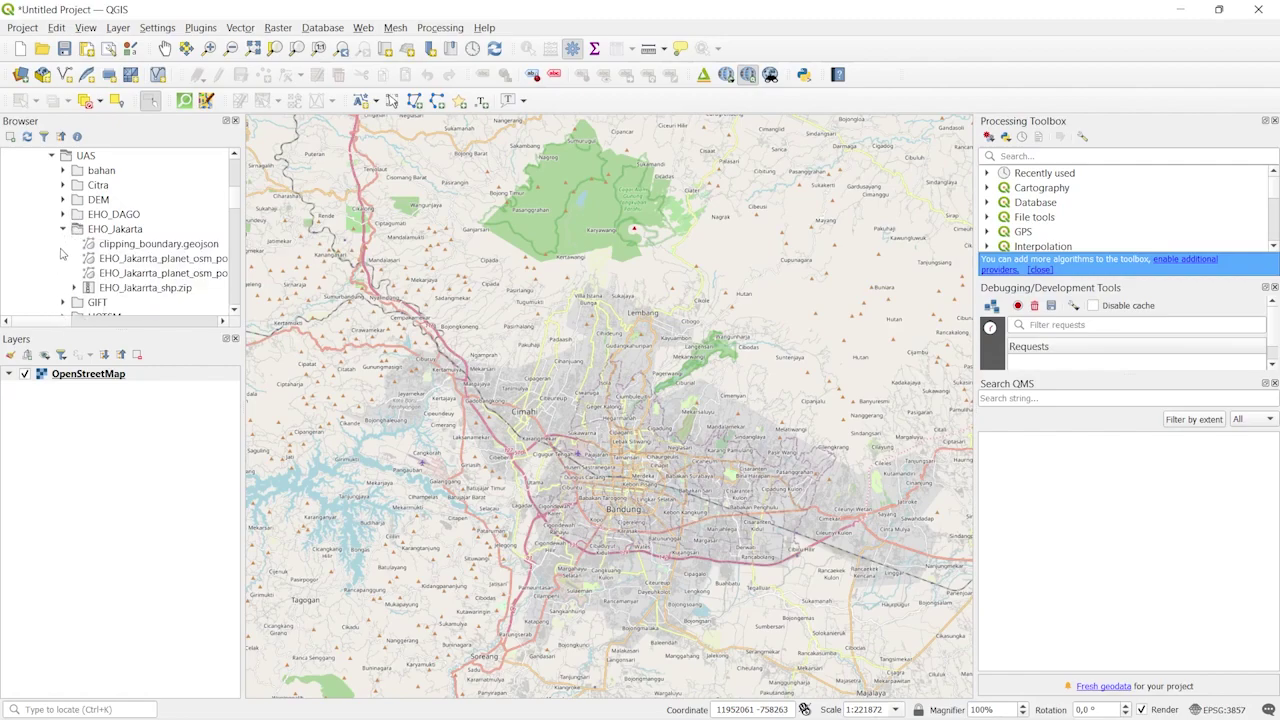
pyautogui.scroll(-1, 57, 258)
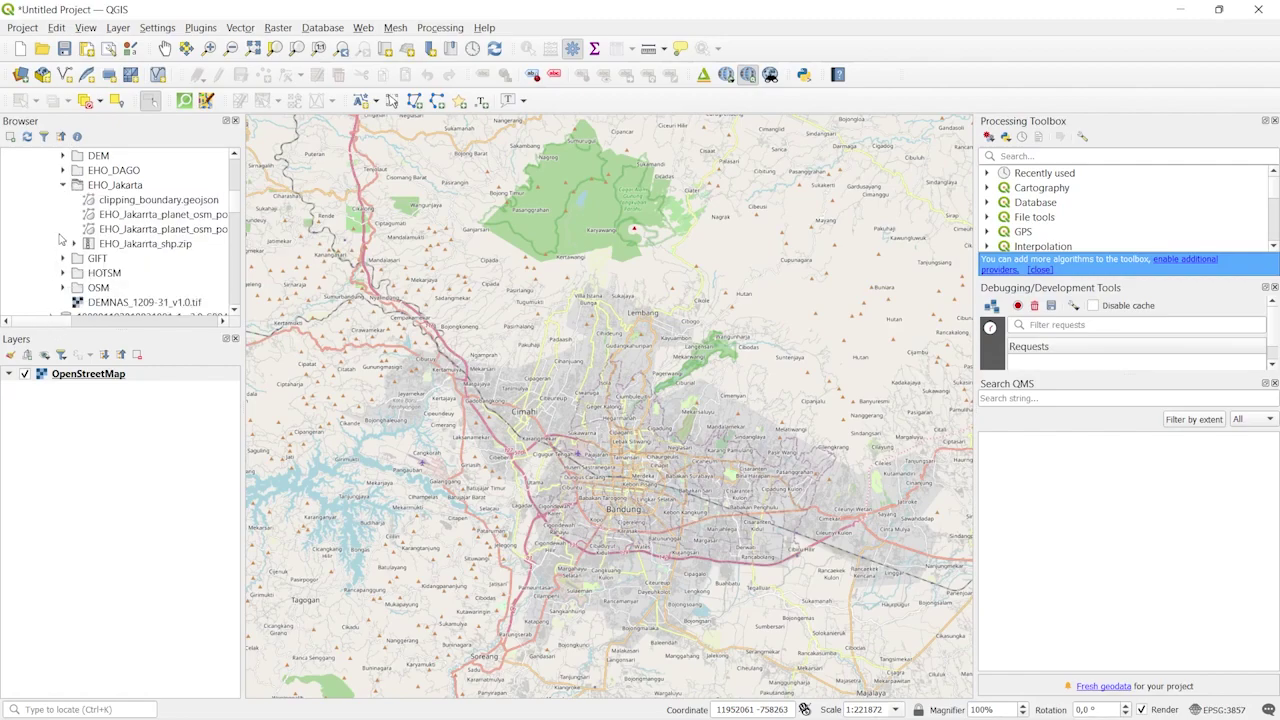
pyautogui.click(69, 188)
pyautogui.click(64, 186)
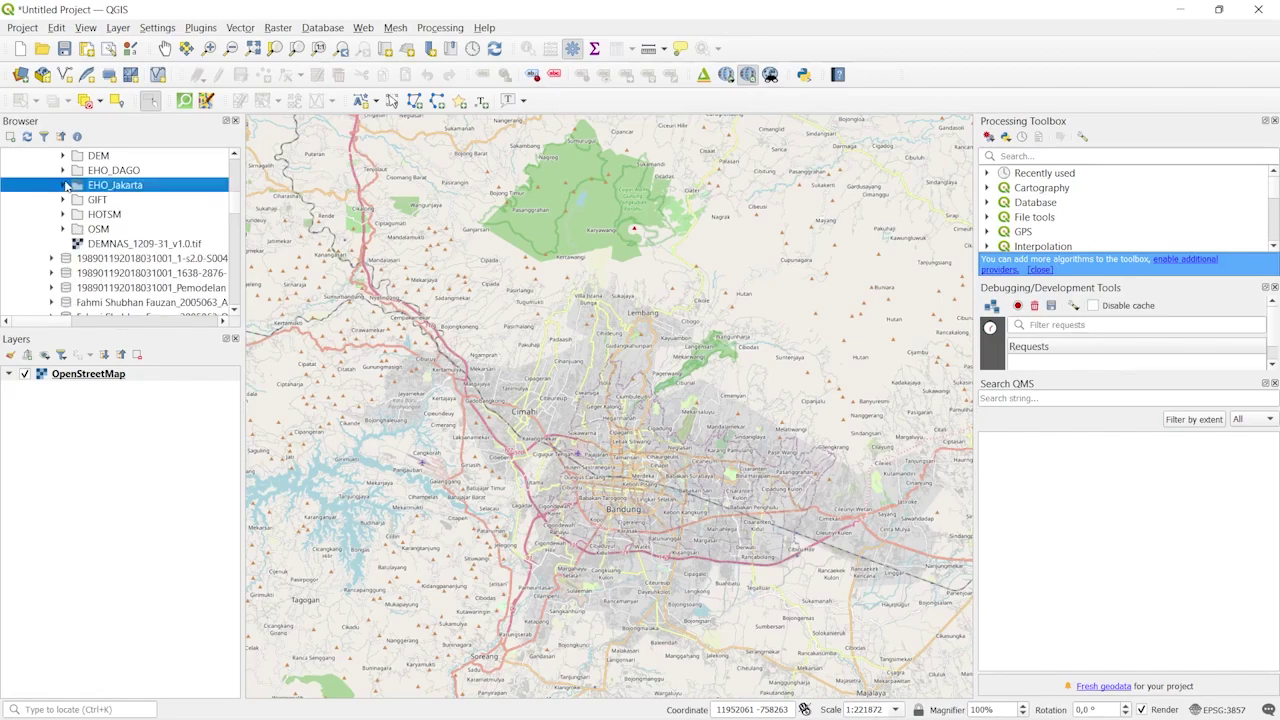
# Add hotosm_idn_jakarta_buildings_polygons.shp from the HOTSM folder to the project and hide the OpenStreetMap layer
pyautogui.click(63, 214)
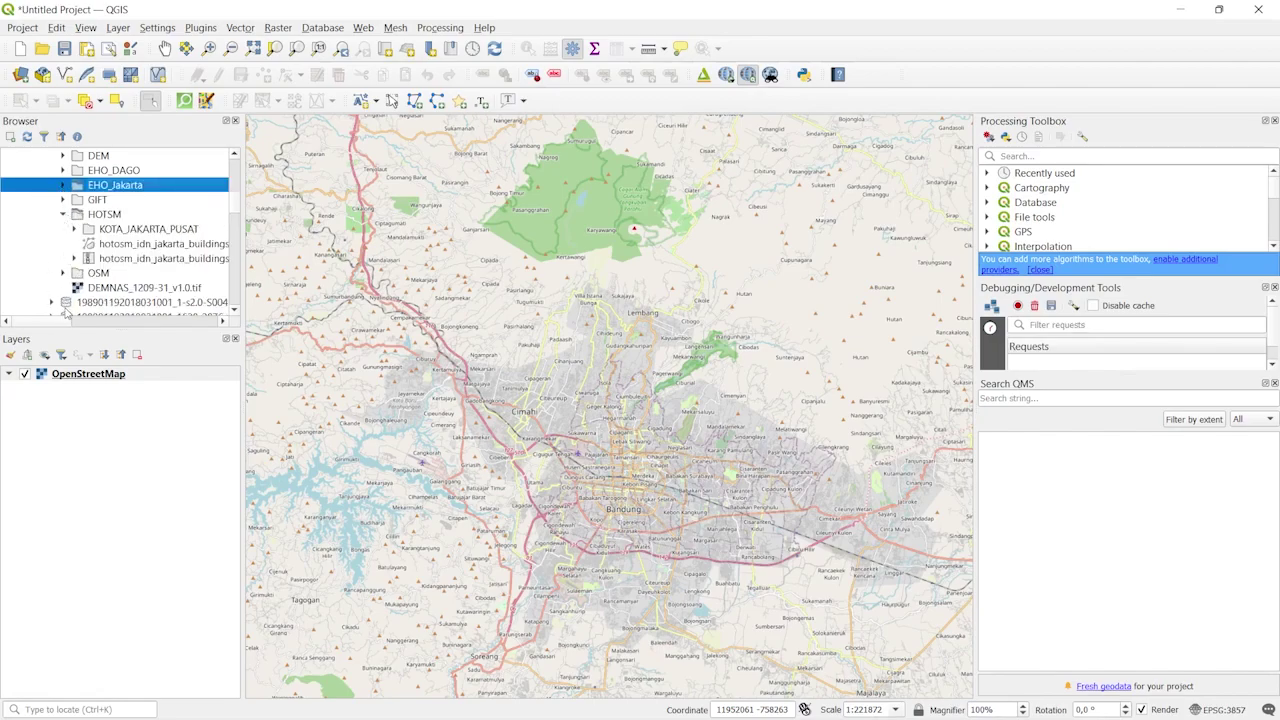
pyautogui.moveTo(62, 320); pyautogui.dragTo(72, 313)
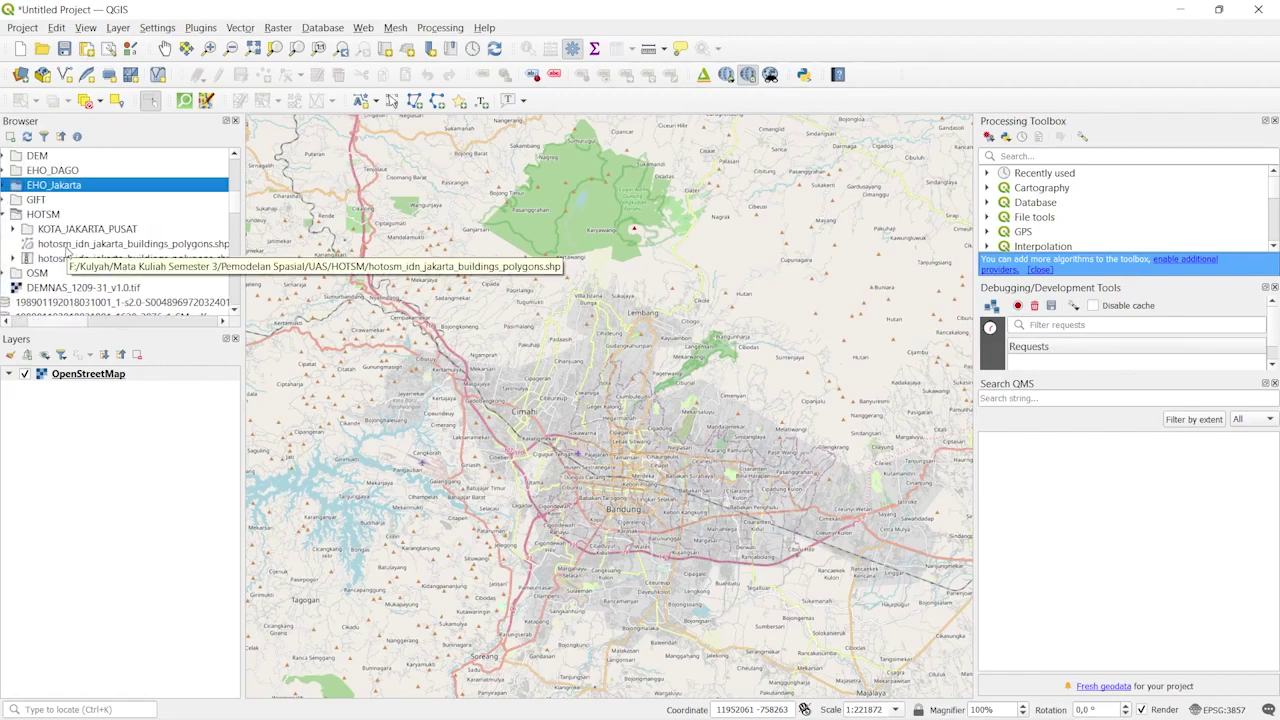
pyautogui.moveTo(66, 252); pyautogui.dragTo(95, 410)
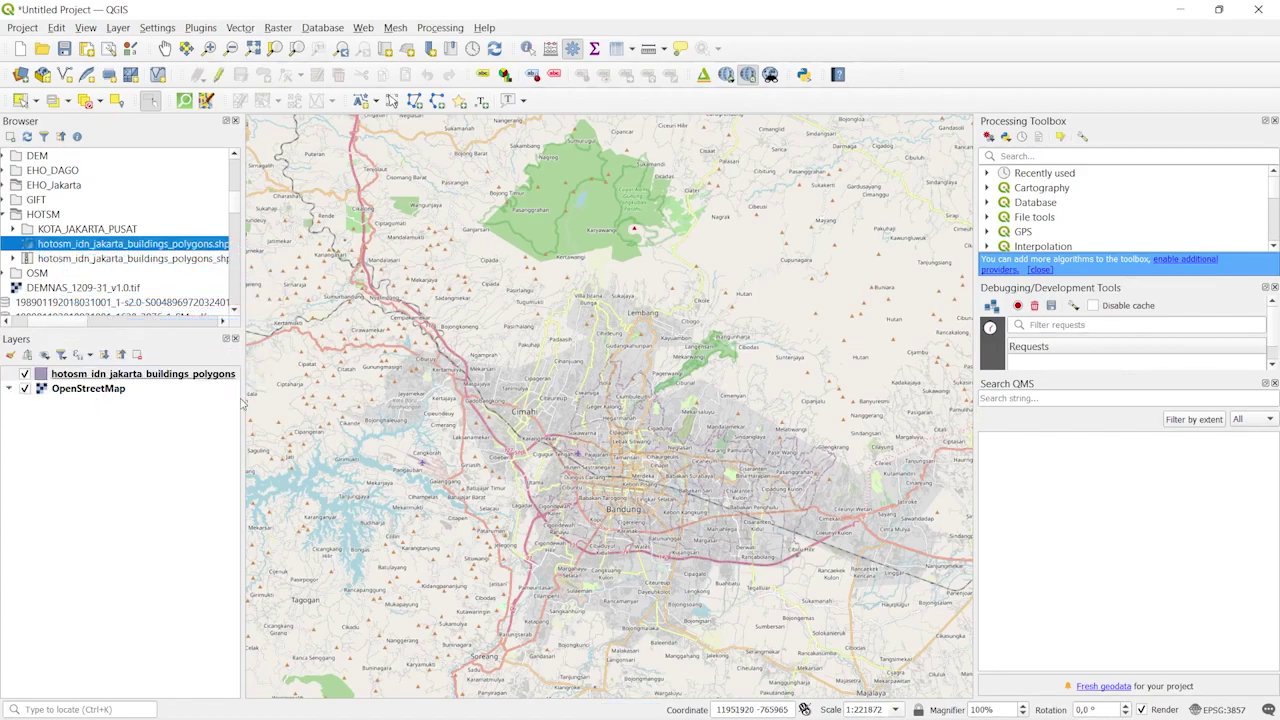
pyautogui.click(25, 388)
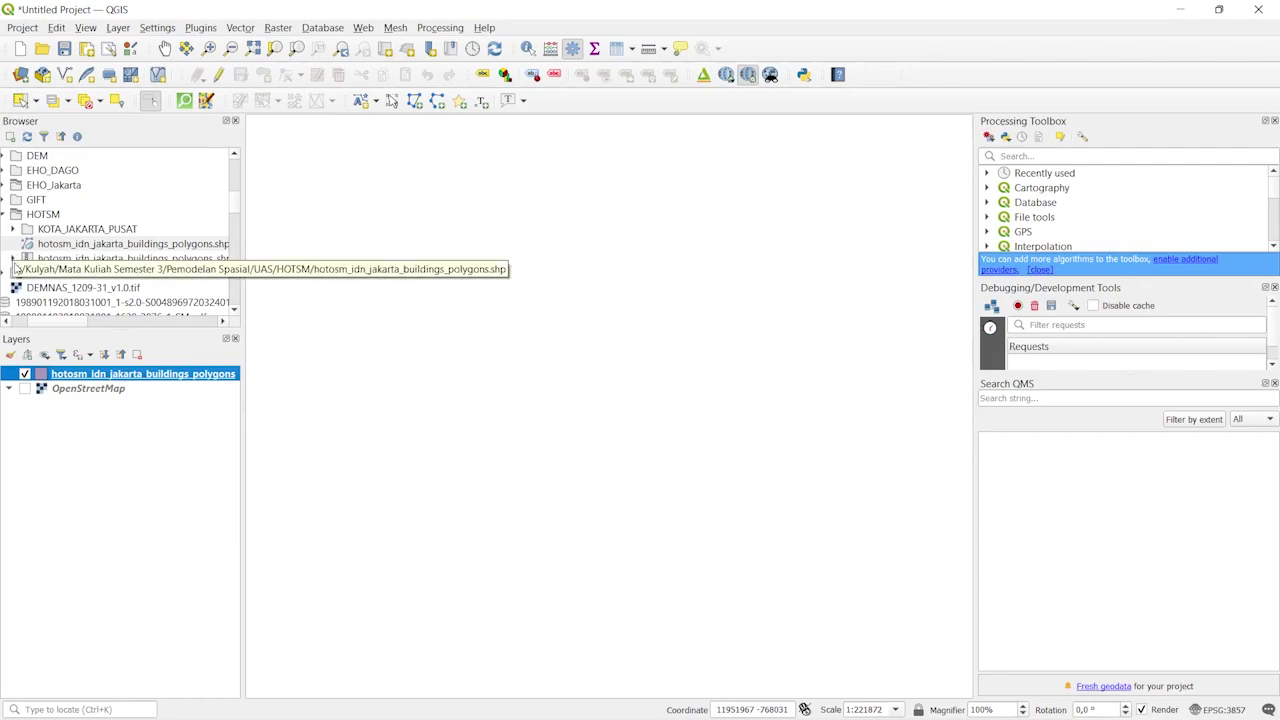
# Add the second building polygons layer from the zipped hotosm_idn_jakarta_buildings archive in the HOTSM folder
pyautogui.click(14, 259)
pyautogui.moveTo(62, 321)
pyautogui.mouseDown()
pyautogui.moveTo(80, 323)
pyautogui.moveTo(60, 328)
pyautogui.mouseUp()
pyautogui.moveTo(104, 290); pyautogui.dragTo(100, 375)
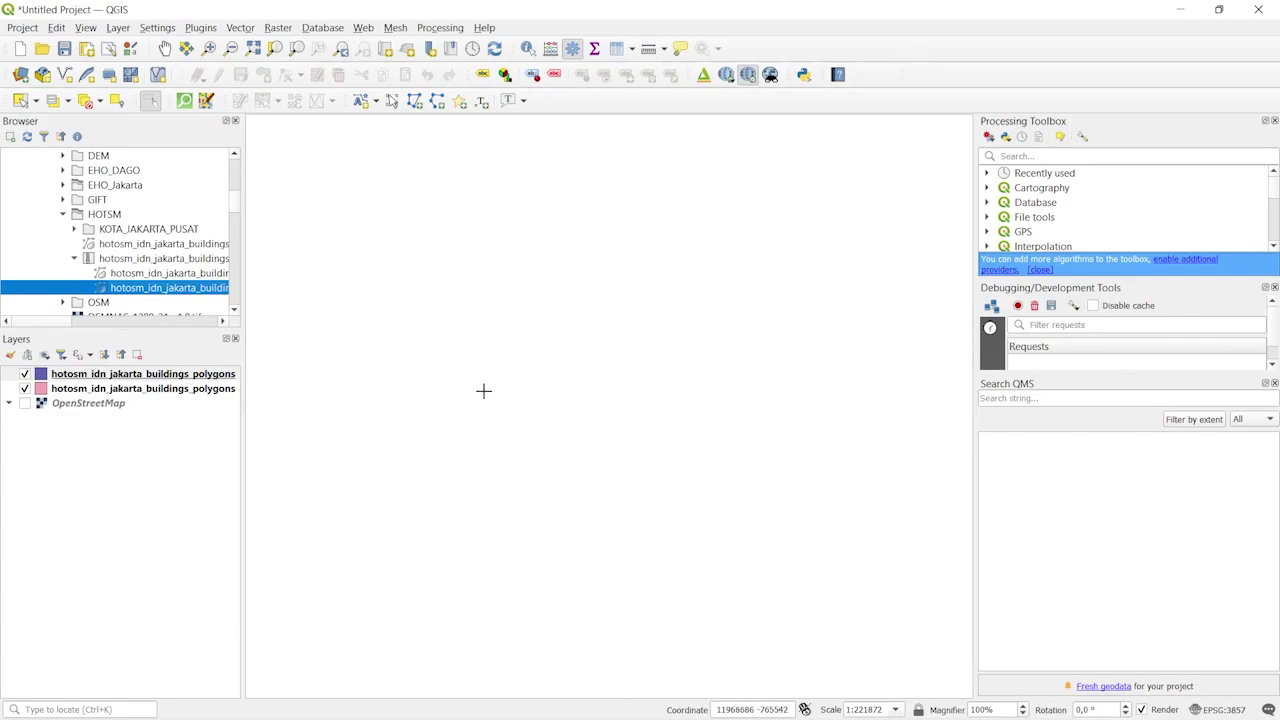
# Add the Google Satellite XYZ tile layer to the project and place it beneath all the other layers
pyautogui.scroll(-5, 115, 287)
pyautogui.scroll(-10, 115, 287)
pyautogui.scroll(-3, 115, 285)
pyautogui.moveTo(91, 234); pyautogui.dragTo(102, 432)
pyautogui.moveTo(100, 376); pyautogui.dragTo(116, 425)
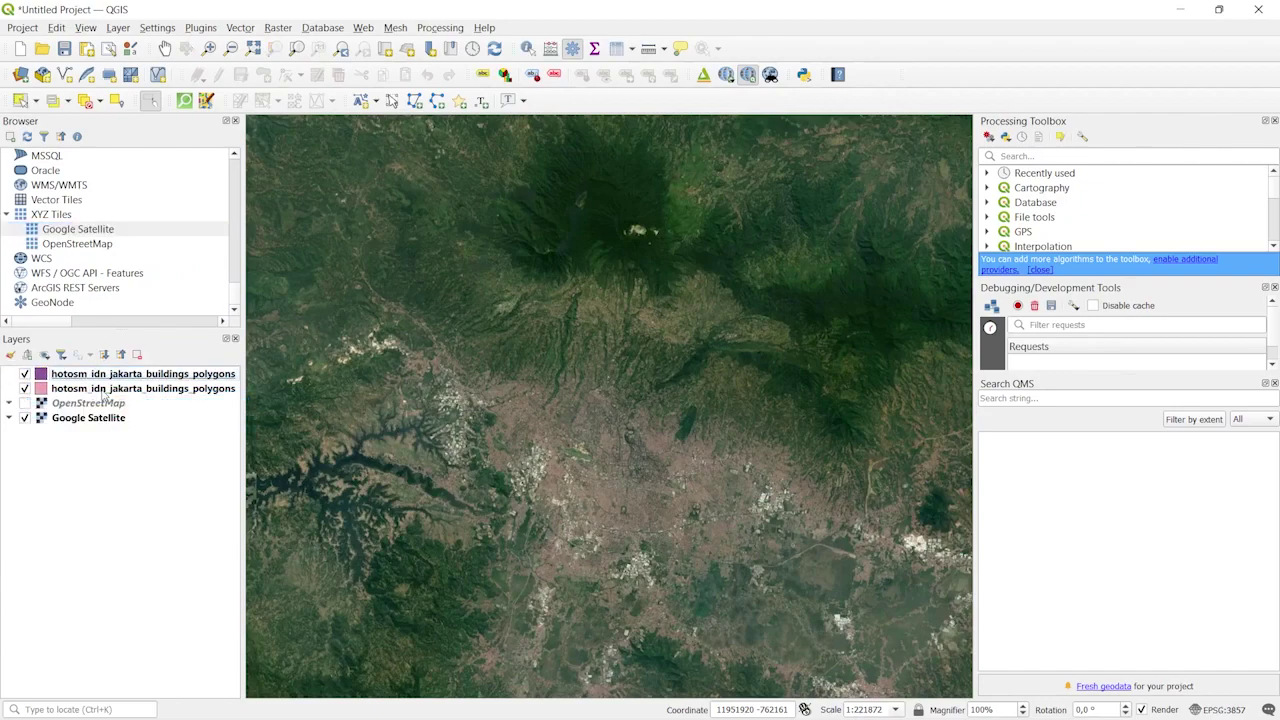
# Examine the building polygons over the Jakarta satellite imagery at several scales, dismissing the stray OSM download rectangle
pyautogui.scroll(-4, 392, 364)
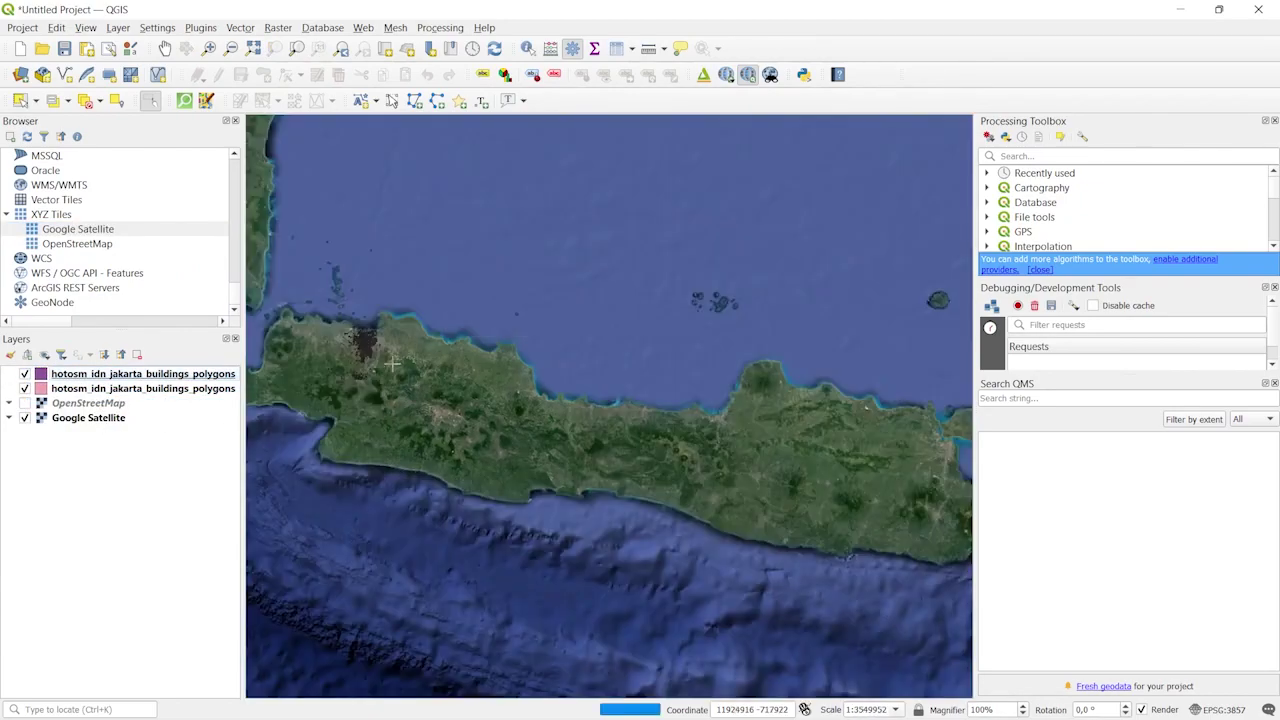
pyautogui.moveTo(392, 364); pyautogui.dragTo(463, 380)
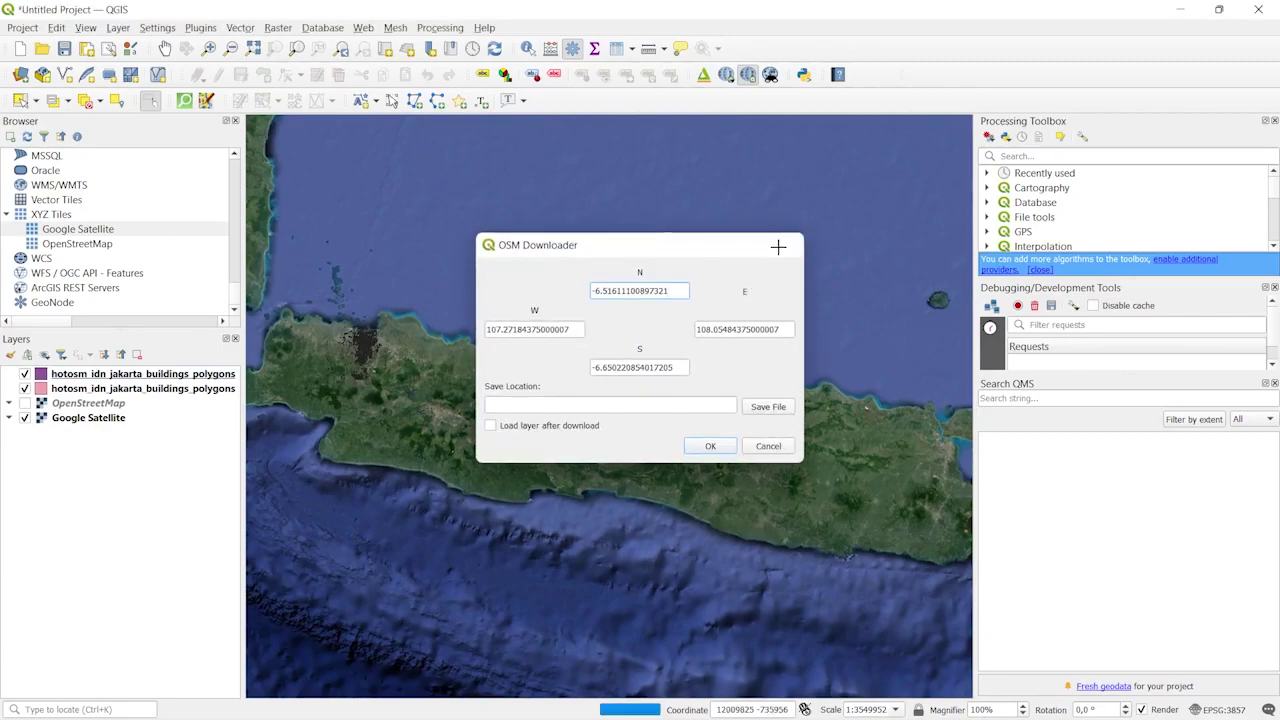
pyautogui.click(788, 247)
pyautogui.scroll(2, 409, 368)
pyautogui.moveTo(380, 379); pyautogui.dragTo(545, 420)
pyautogui.scroll(2, 453, 356)
pyautogui.moveTo(559, 342); pyautogui.dragTo(620, 416)
pyautogui.scroll(1, 581, 357)
pyautogui.scroll(1, 537, 333)
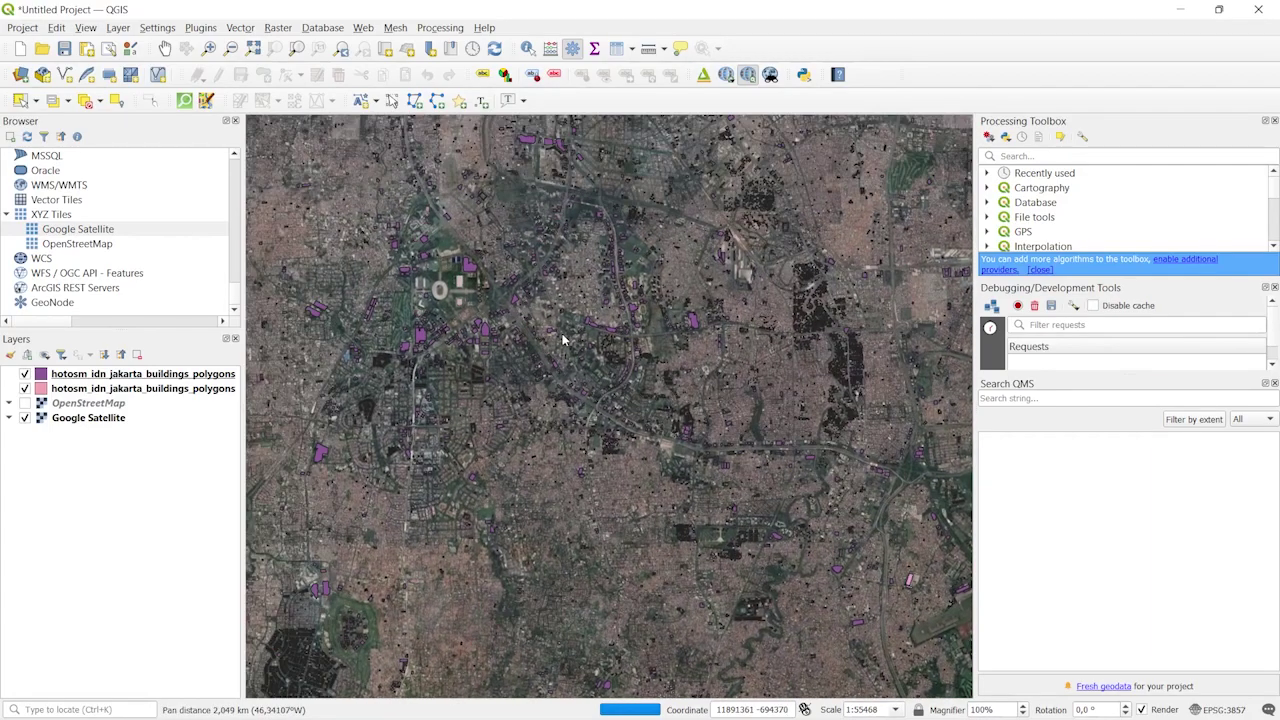
pyautogui.scroll(1, 595, 337)
pyautogui.moveTo(595, 337); pyautogui.dragTo(709, 345)
pyautogui.moveTo(571, 440); pyautogui.dragTo(700, 426)
pyautogui.scroll(-3, 726, 398)
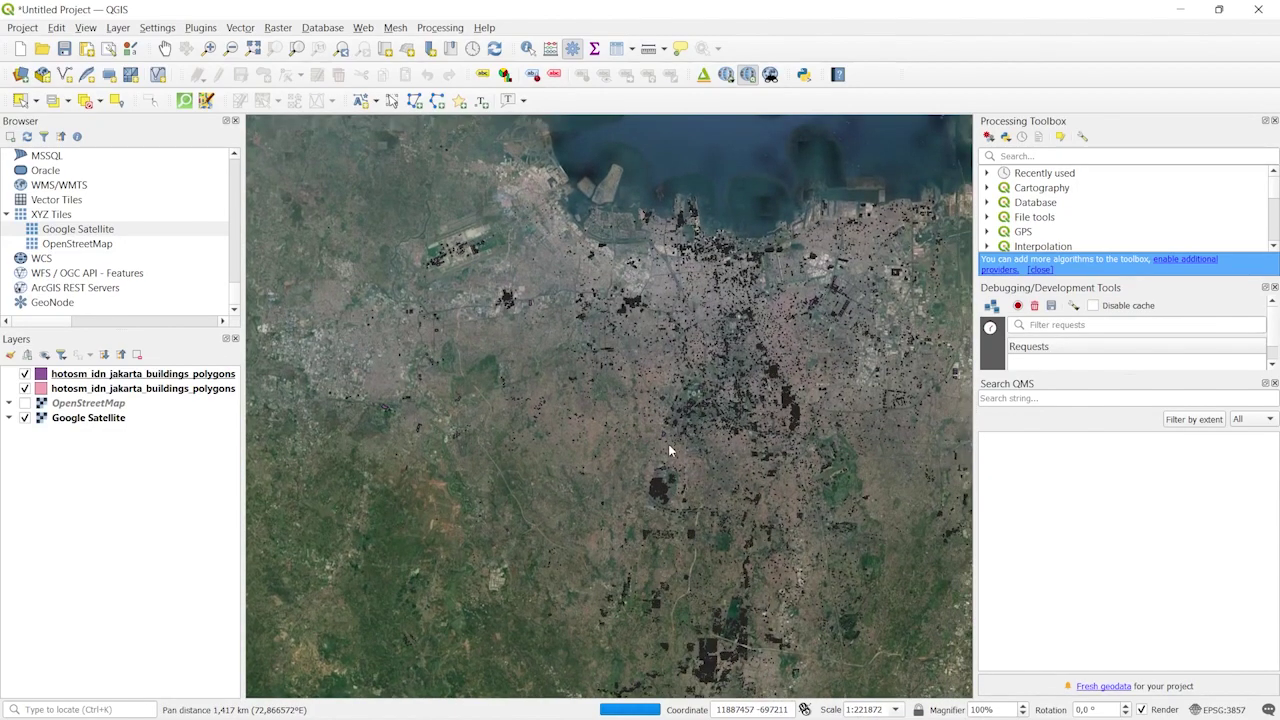
pyautogui.scroll(1, 680, 450)
pyautogui.scroll(1, 686, 455)
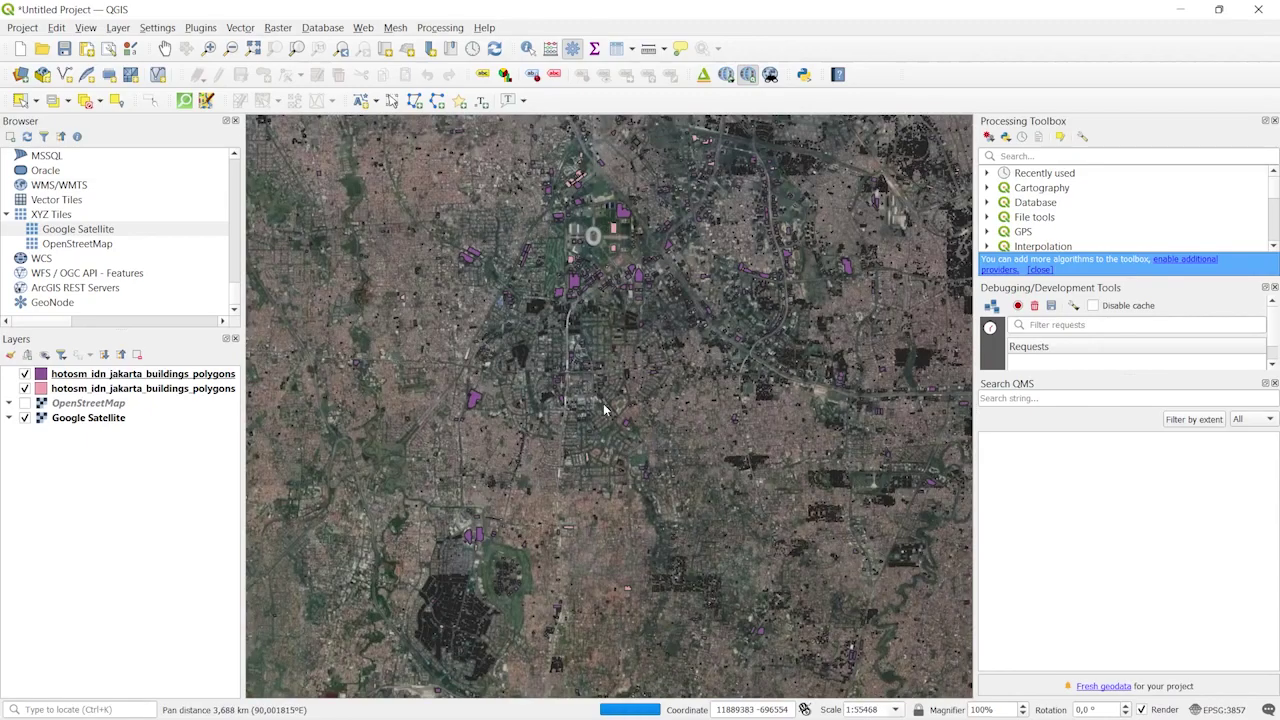
pyautogui.moveTo(608, 410); pyautogui.dragTo(634, 452)
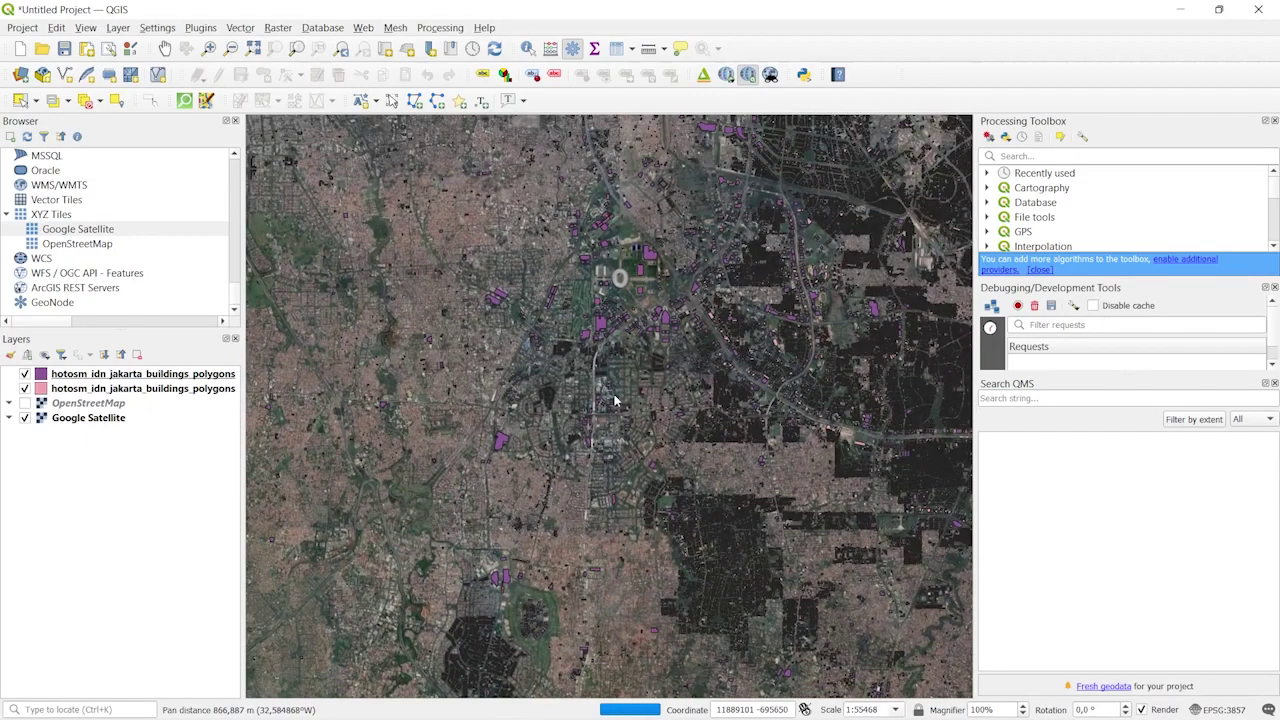
pyautogui.scroll(1, 622, 386)
pyautogui.moveTo(609, 350); pyautogui.dragTo(623, 404)
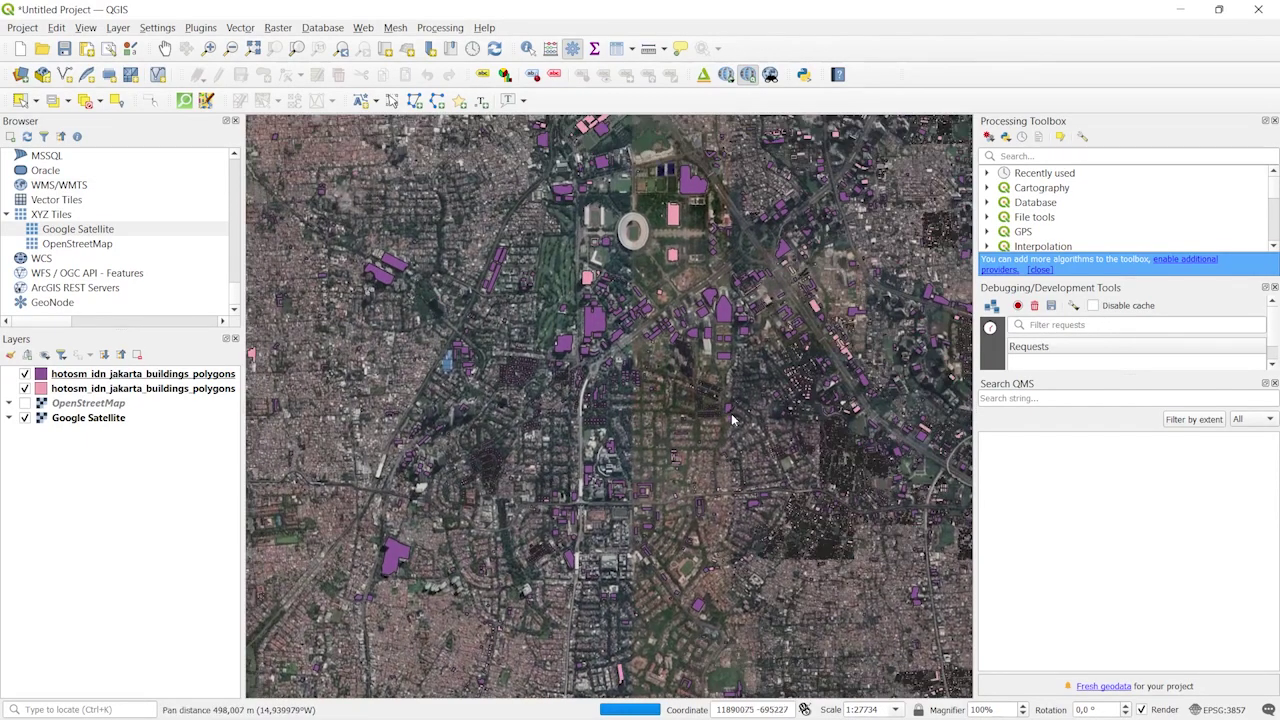
pyautogui.moveTo(451, 348); pyautogui.dragTo(421, 374)
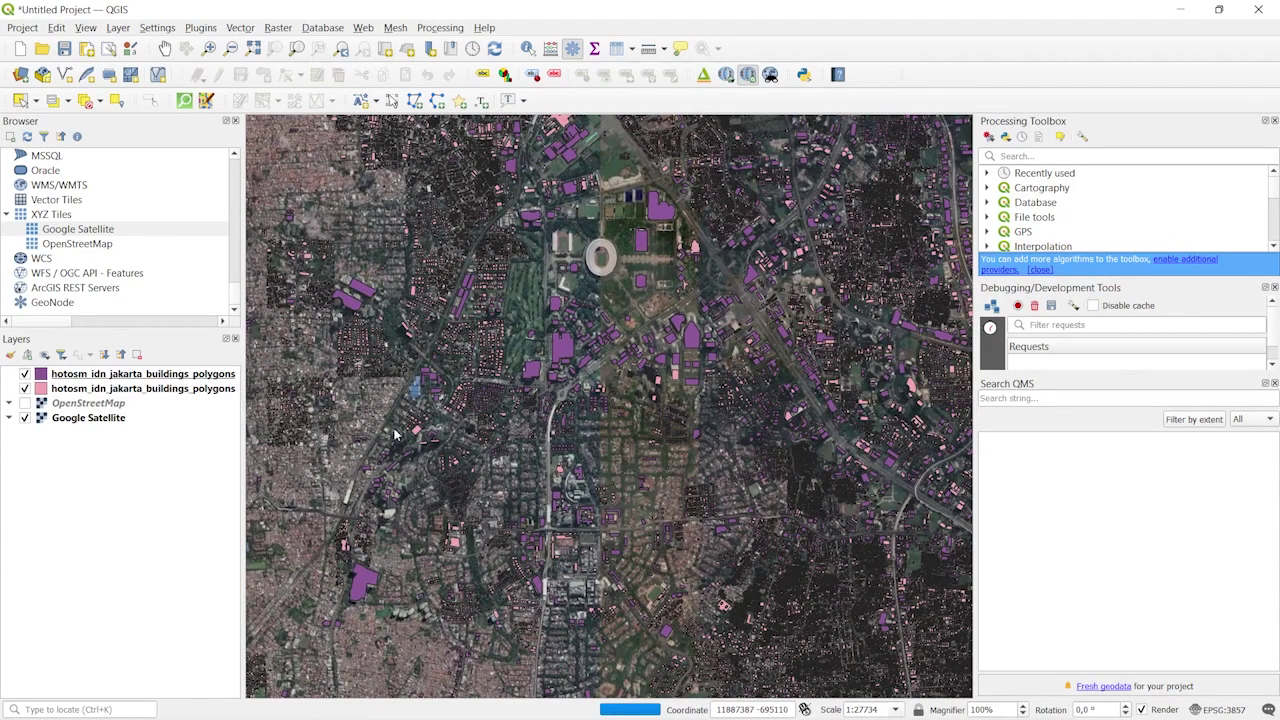
# Expand the nested KOTA_JAKARTA_PUSAT folders inside HOTSM and look through the shapefiles they contain
pyautogui.scroll(6, 60, 250)
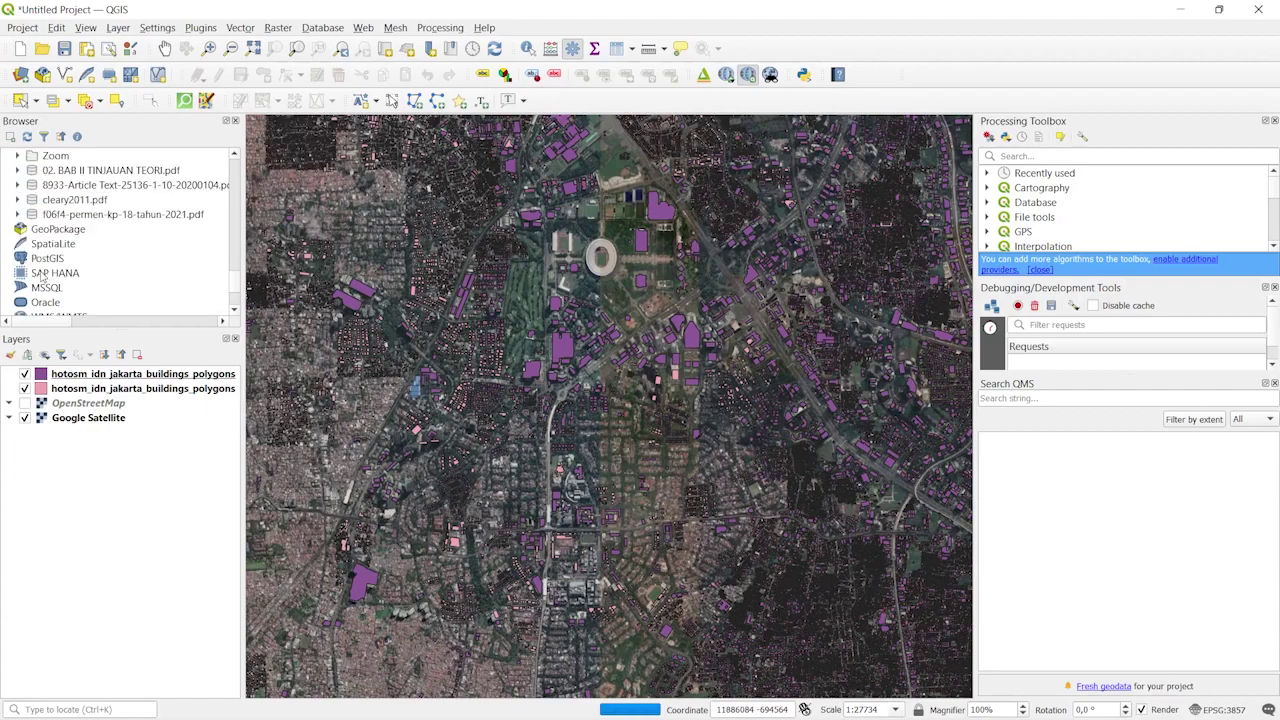
pyautogui.scroll(5, 44, 277)
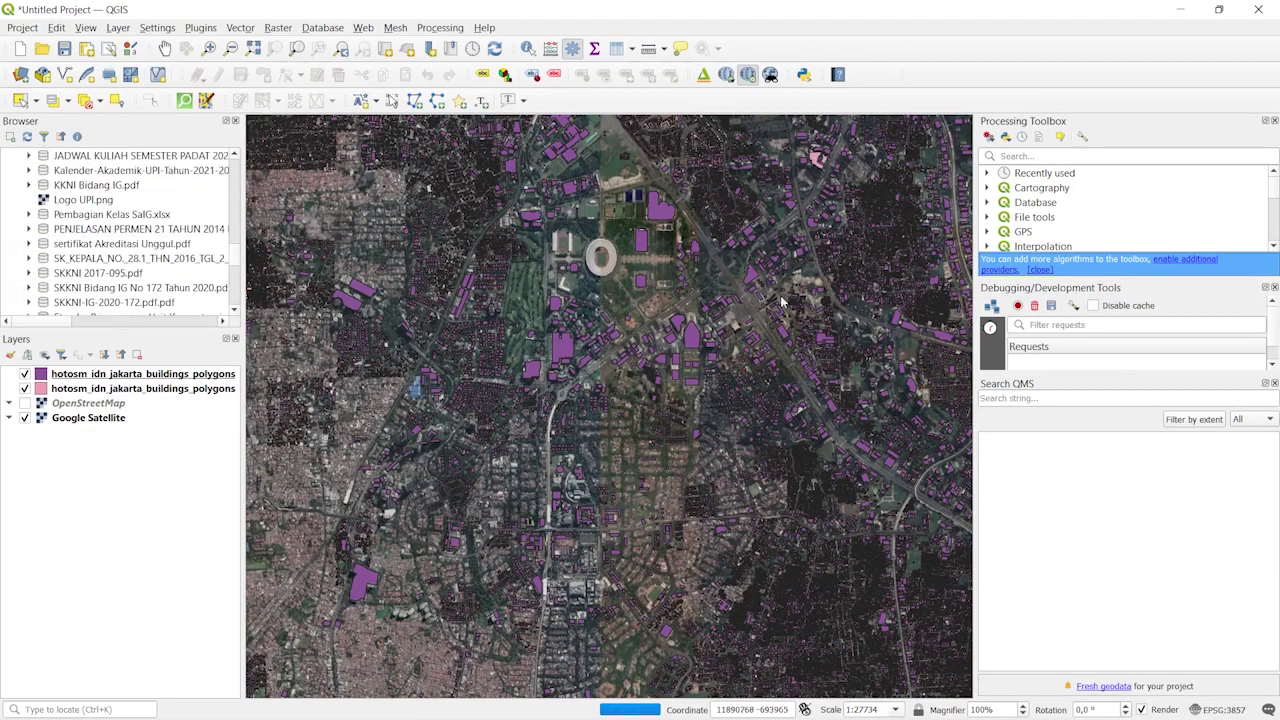
pyautogui.scroll(10, 112, 283)
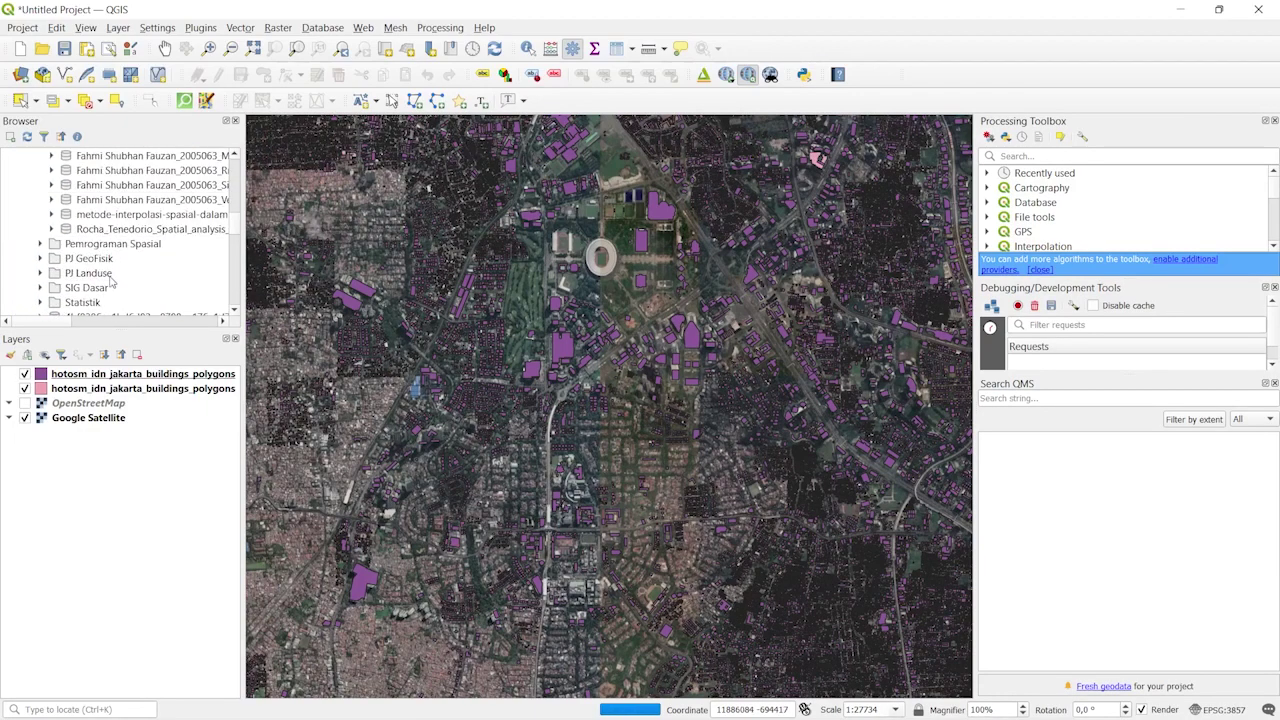
pyautogui.scroll(3, 110, 277)
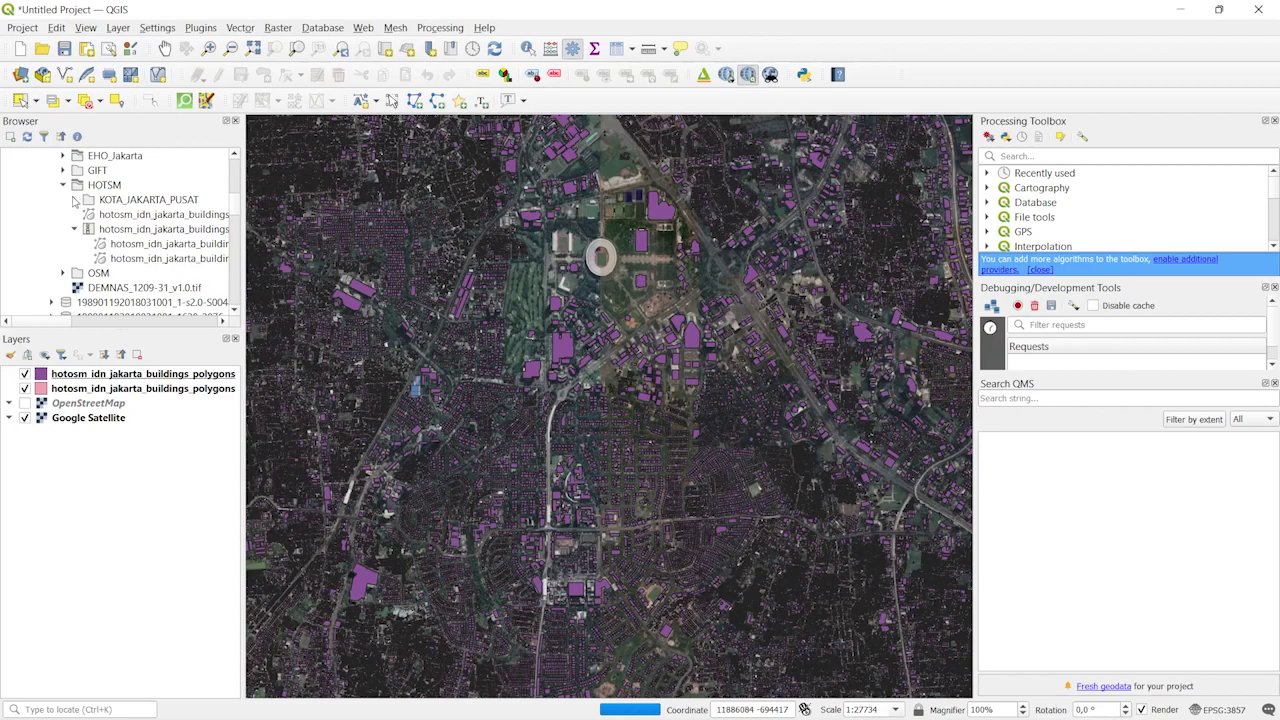
pyautogui.click(75, 200)
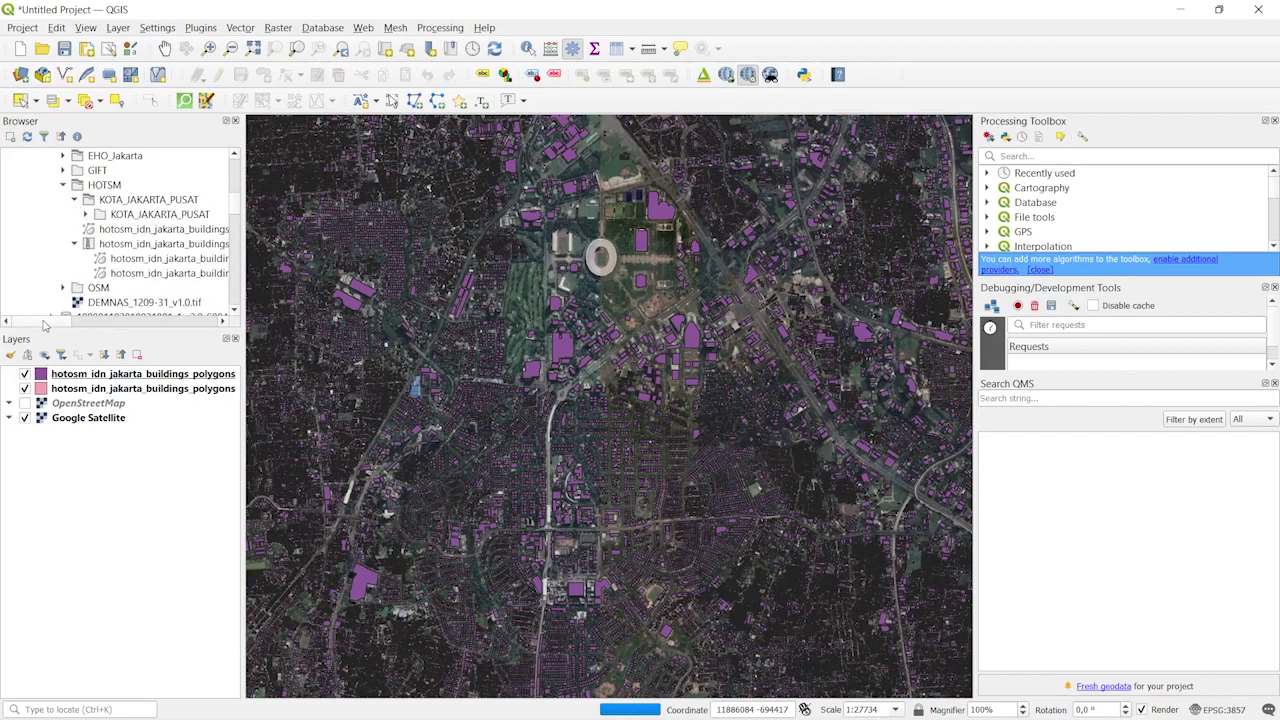
pyautogui.hscroll(2, 44, 321)
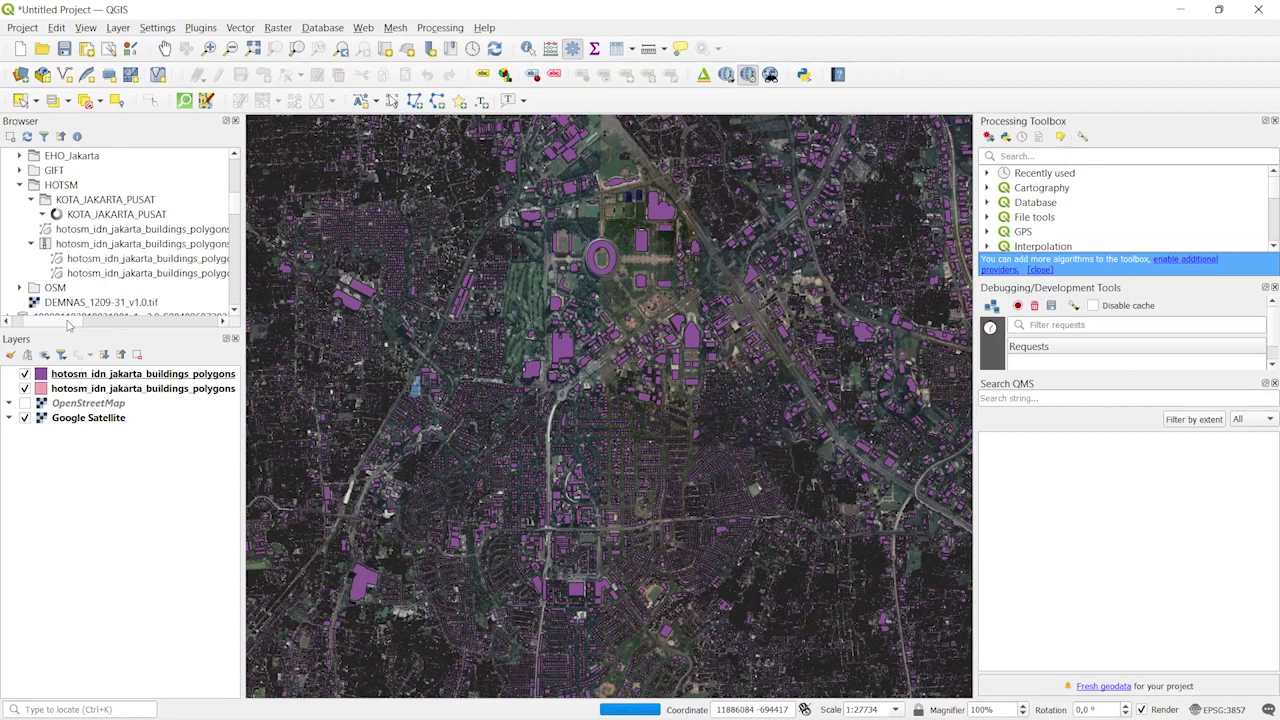
pyautogui.scroll(-1, 20, 275)
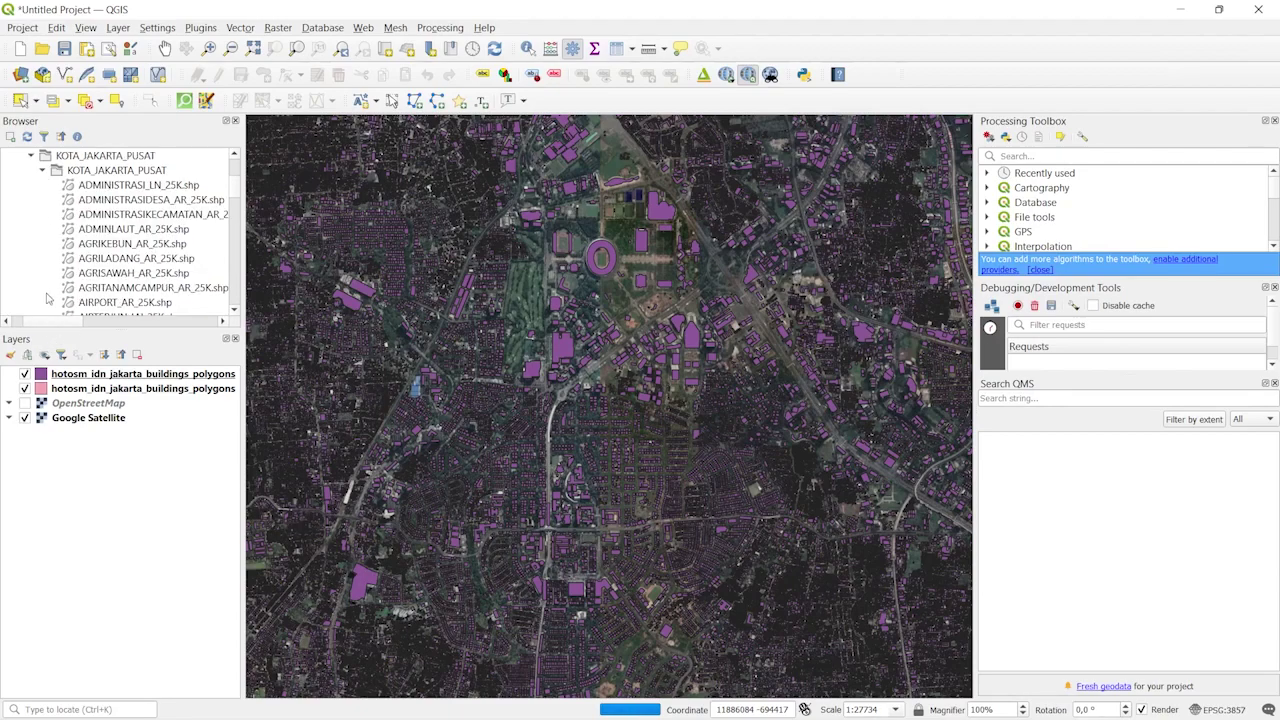
pyautogui.moveTo(60, 320); pyautogui.dragTo(67, 322)
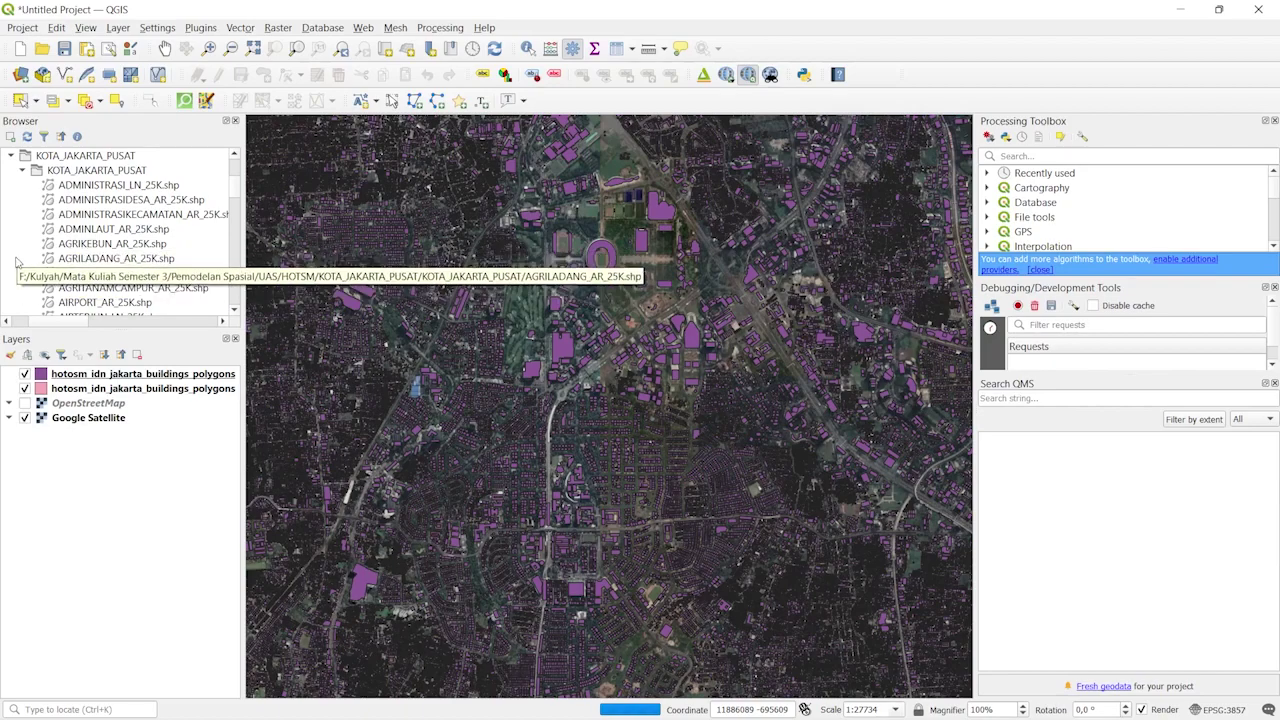
pyautogui.scroll(-1, 17, 260)
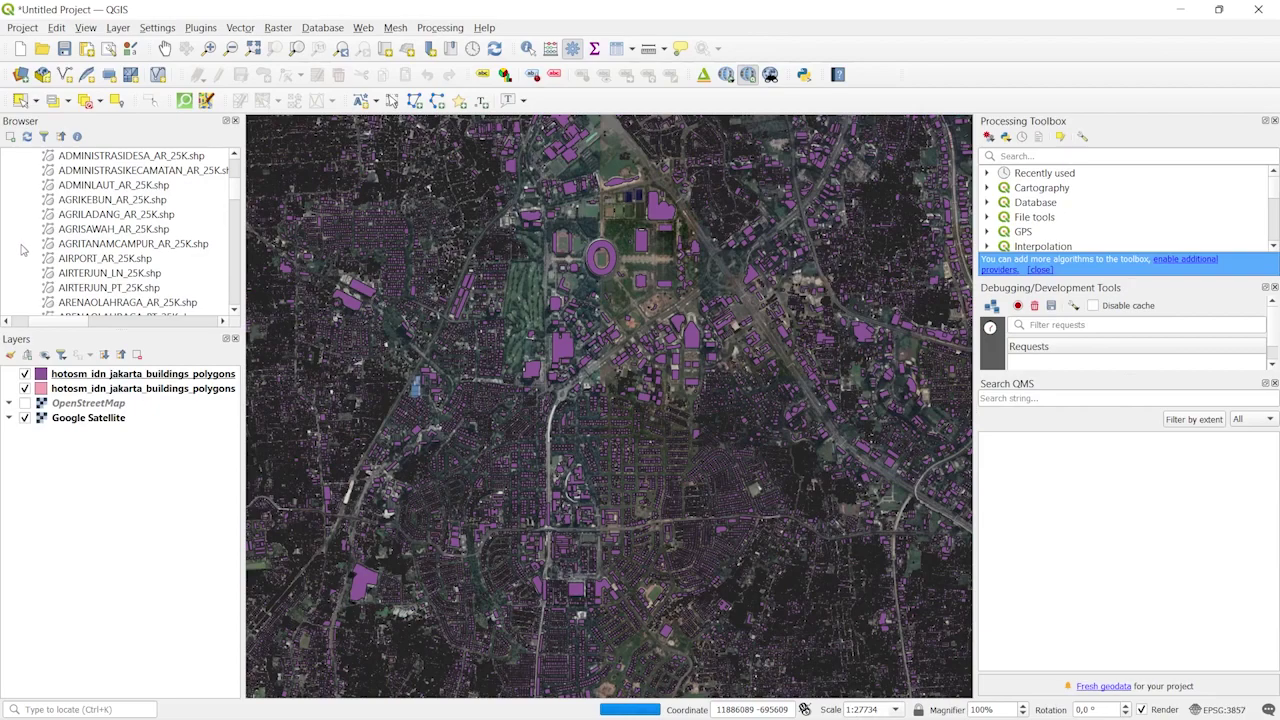
pyautogui.scroll(2, 24, 250)
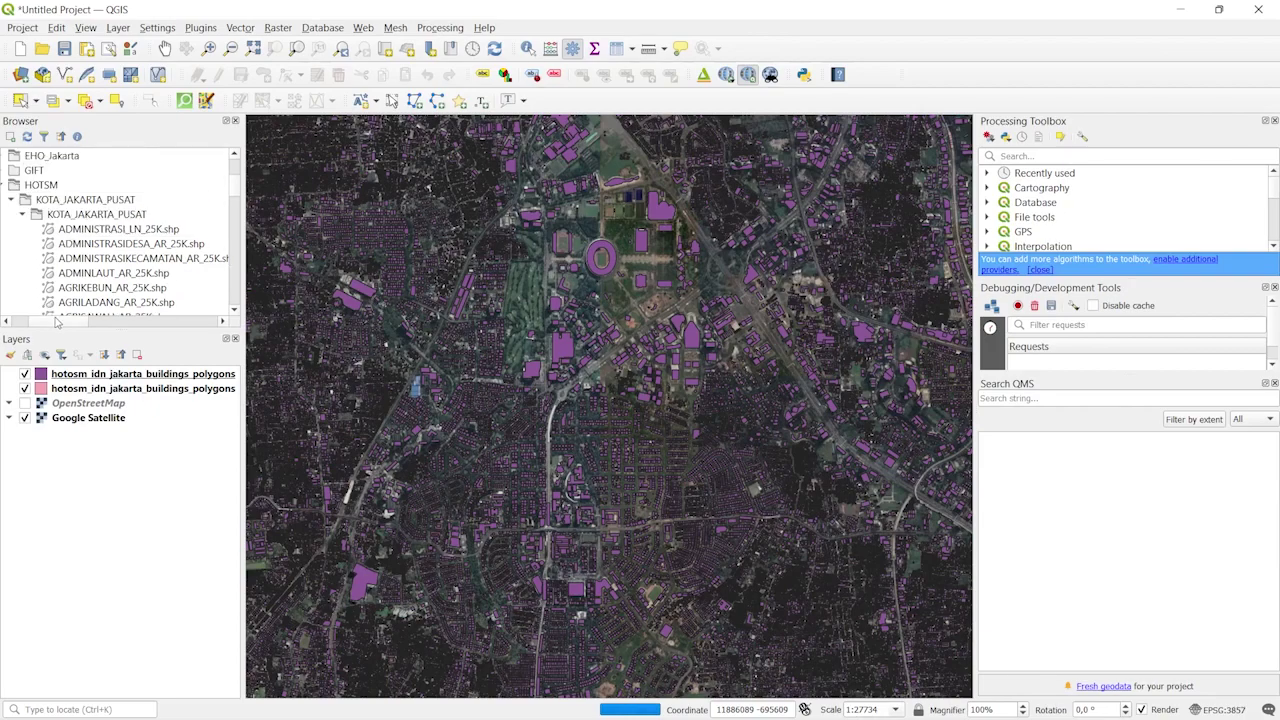
pyautogui.moveTo(60, 323); pyautogui.dragTo(70, 326)
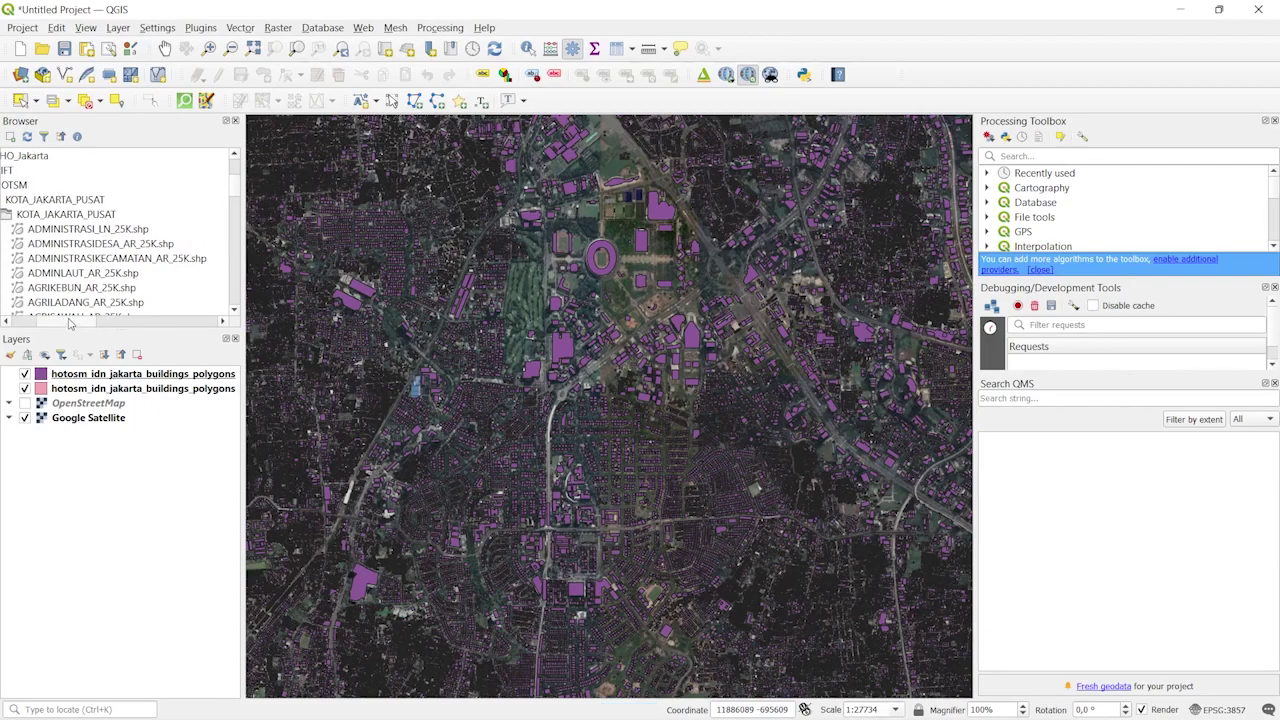
# Add the ADMINISTRASIKECAMATAN_AR_25K shapefile to the project and view the whole extent of its district polygons
pyautogui.doubleClick(113, 262)
pyautogui.moveTo(566, 350); pyautogui.dragTo(632, 415)
pyautogui.scroll(3, 632, 415)
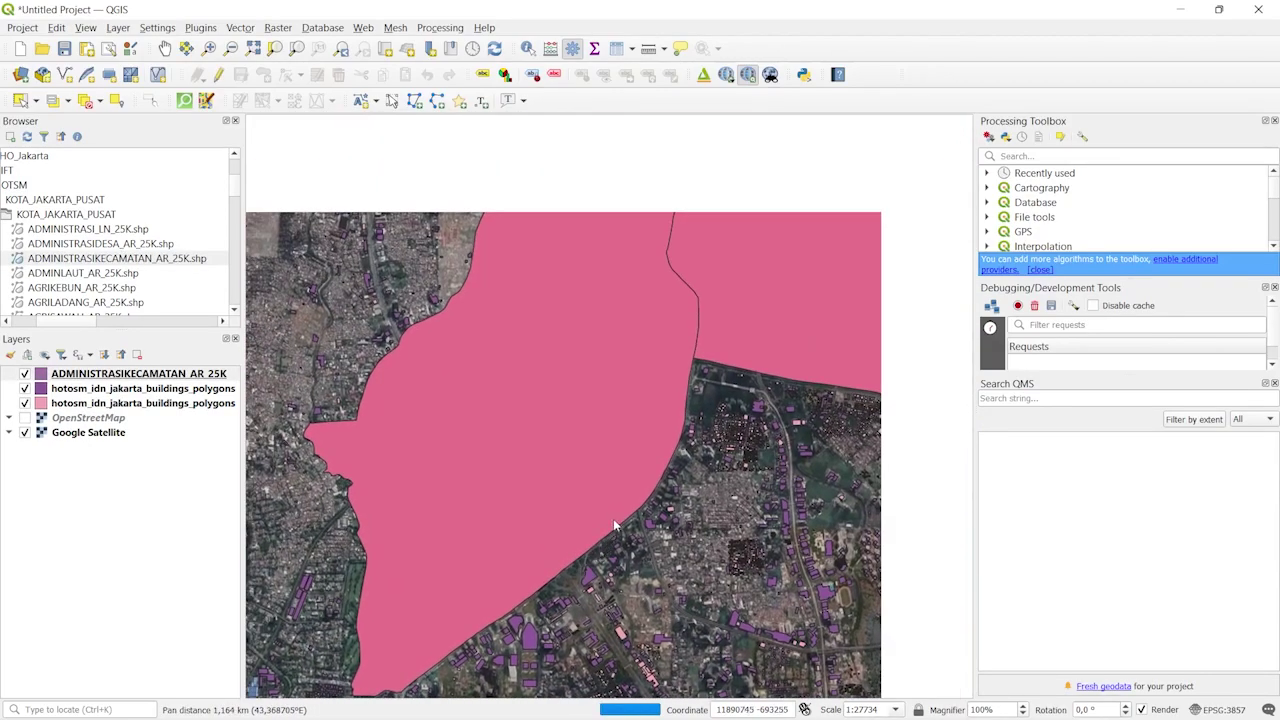
pyautogui.scroll(-4, 613, 518)
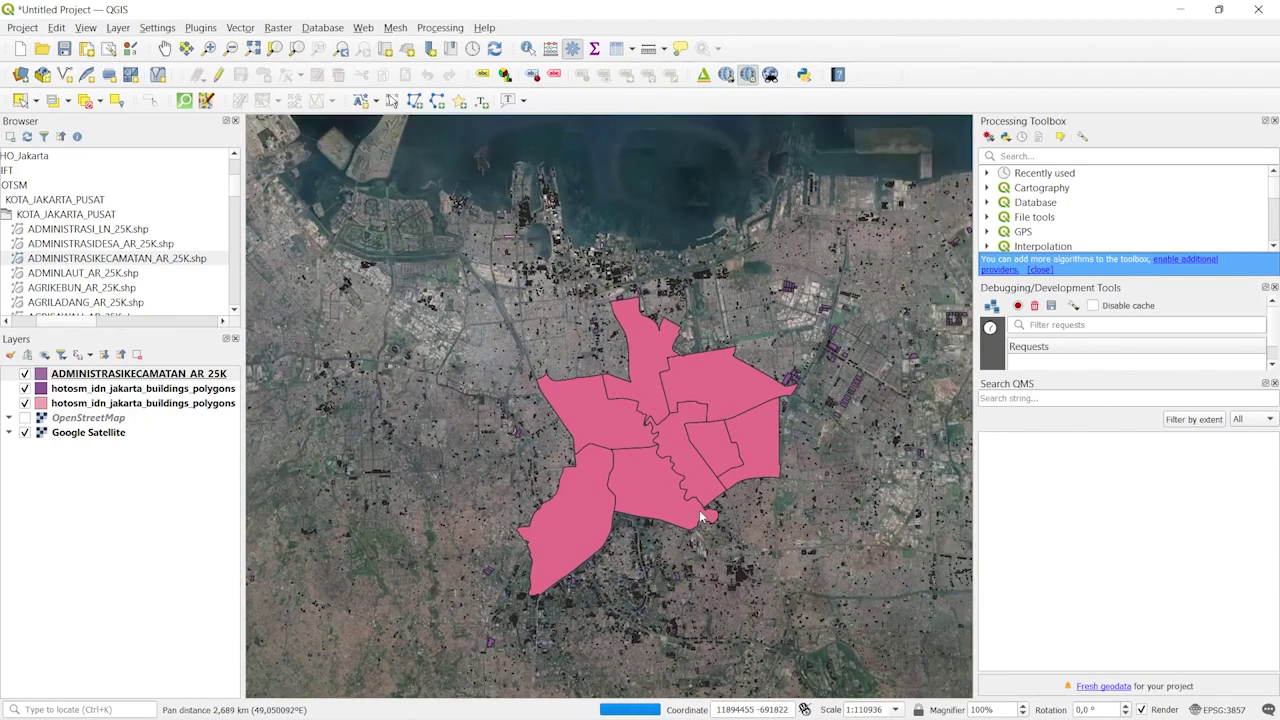
pyautogui.scroll(2, 699, 510)
pyautogui.scroll(-2, 697, 512)
pyautogui.moveTo(685, 510); pyautogui.dragTo(649, 511)
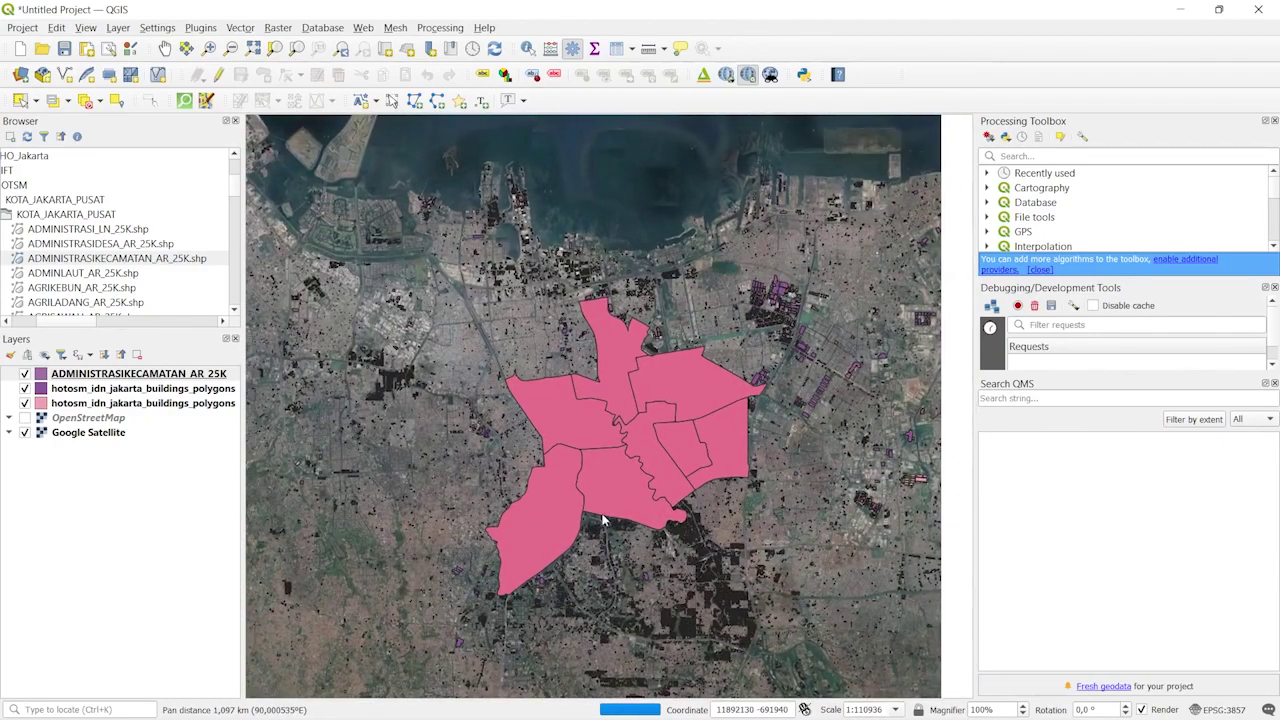
# Hide the purple hotosm_idn_jakarta_buildings_polygons layer and remove it from the project
pyautogui.click(24, 388)
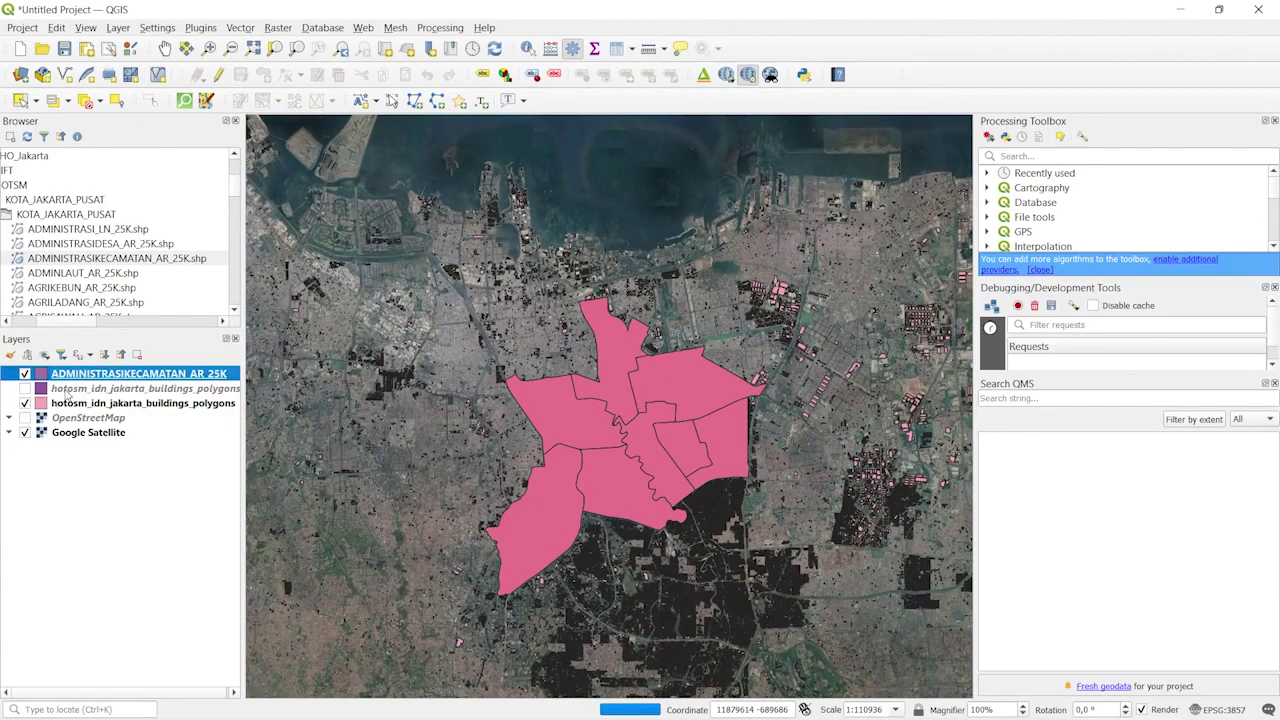
pyautogui.rightClick(70, 393)
pyautogui.click(55, 461)
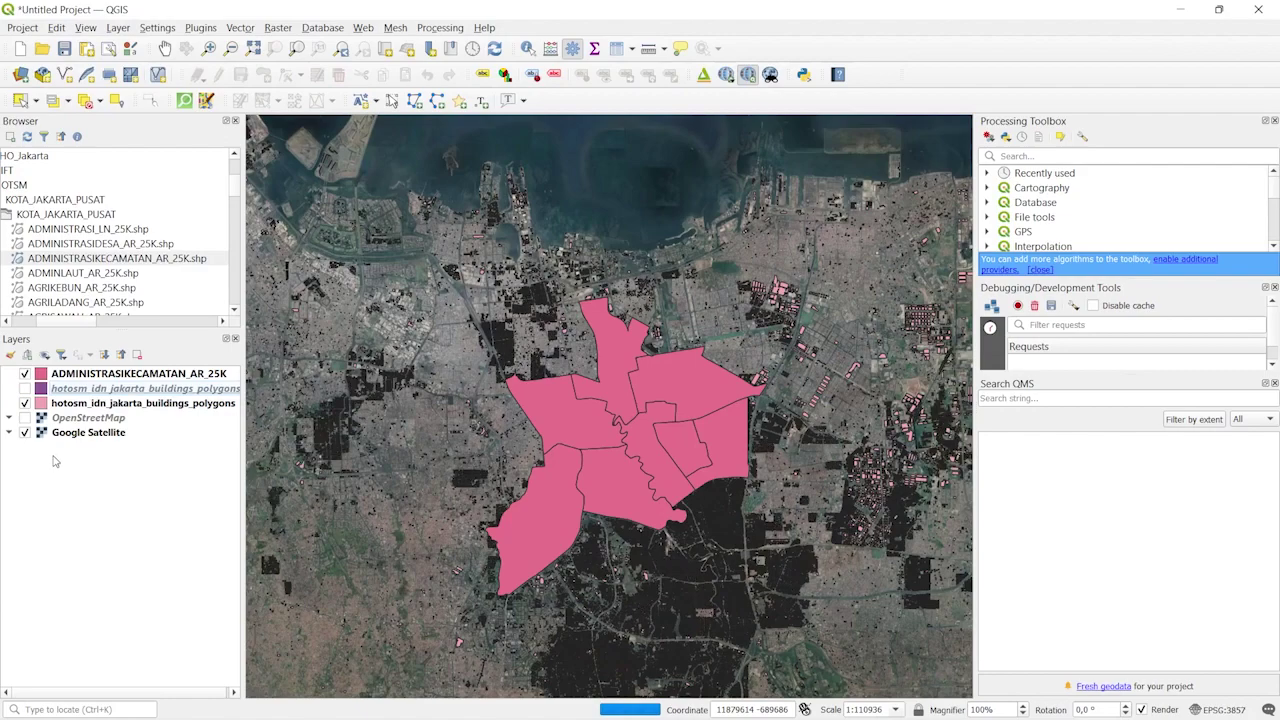
pyautogui.rightClick(105, 389)
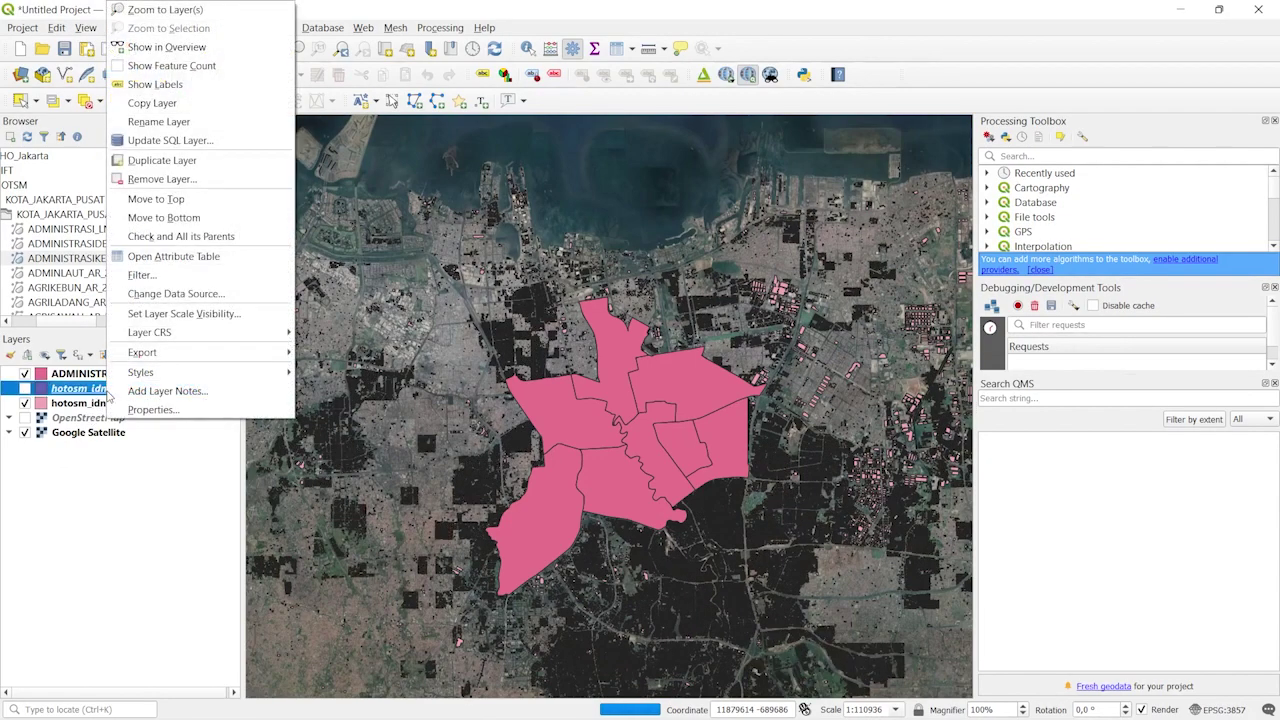
pyautogui.click(160, 179)
pyautogui.click(632, 384)
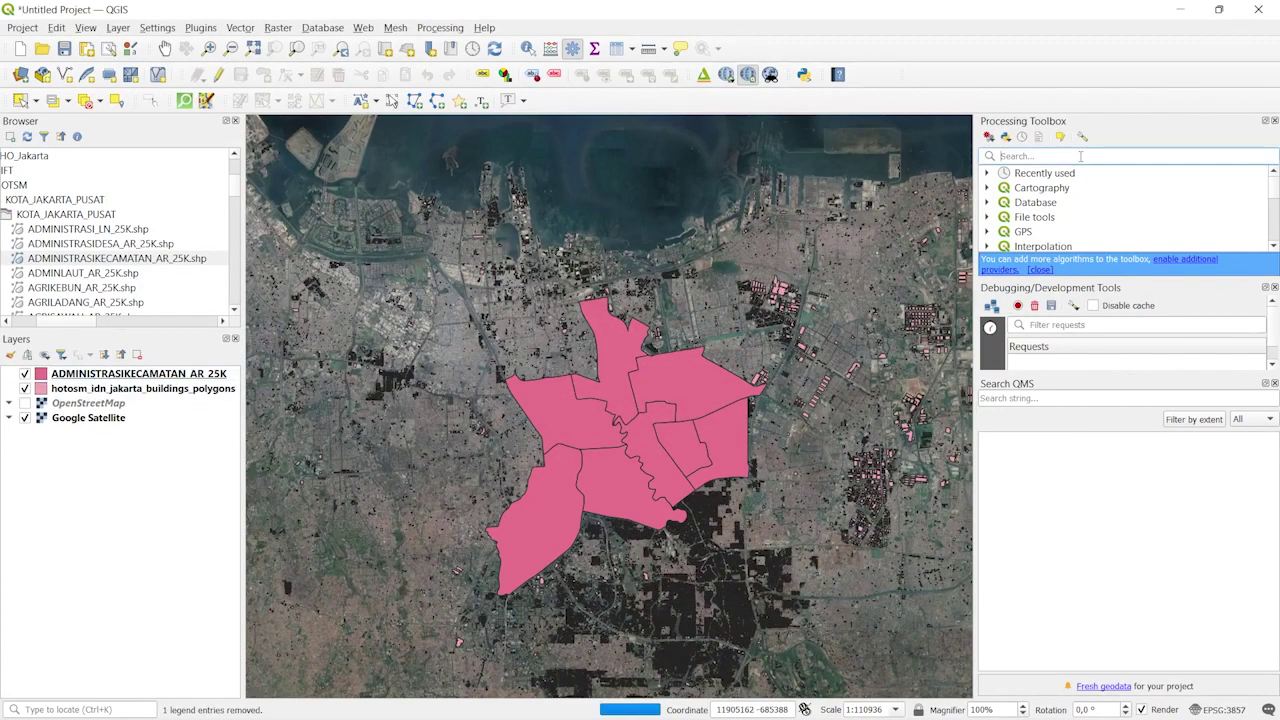
# Clip hotosm_idn_jakarta_buildings_polygons with ADMINISTRASIKECAMATAN_AR_25K as the overlay, outputting to a temporary layer
pyautogui.write('clip')
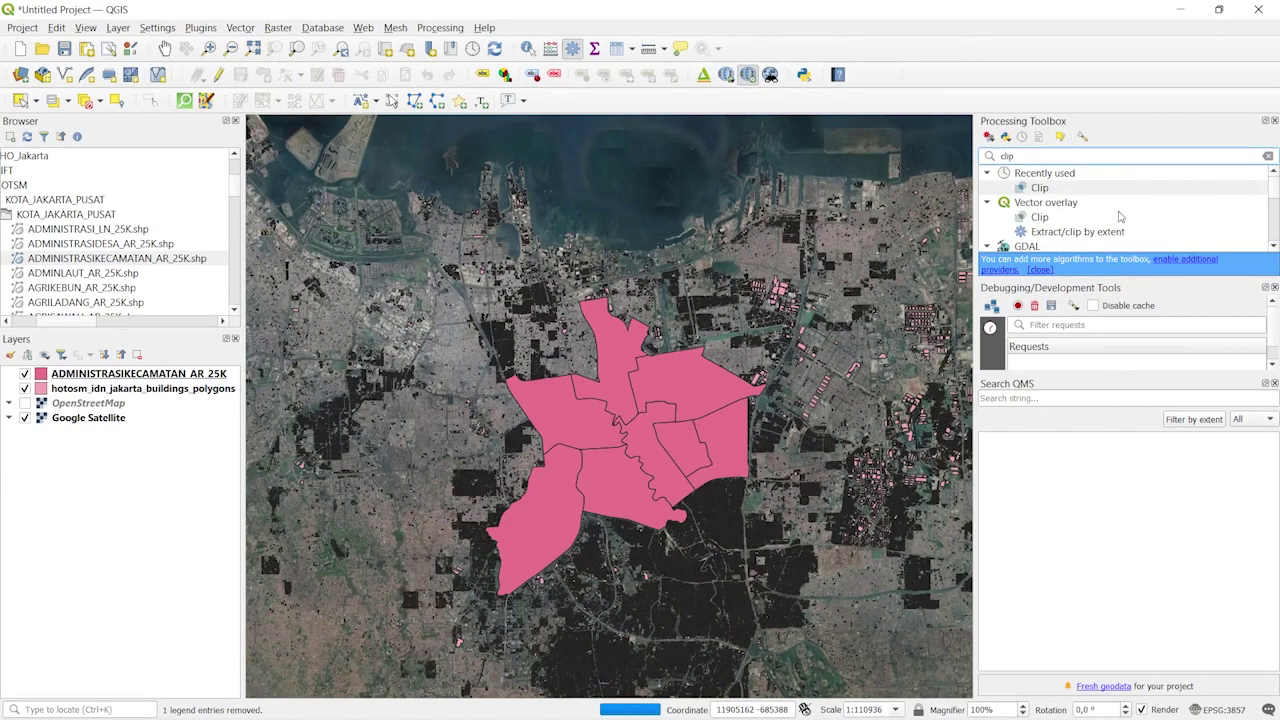
pyautogui.click(1041, 190)
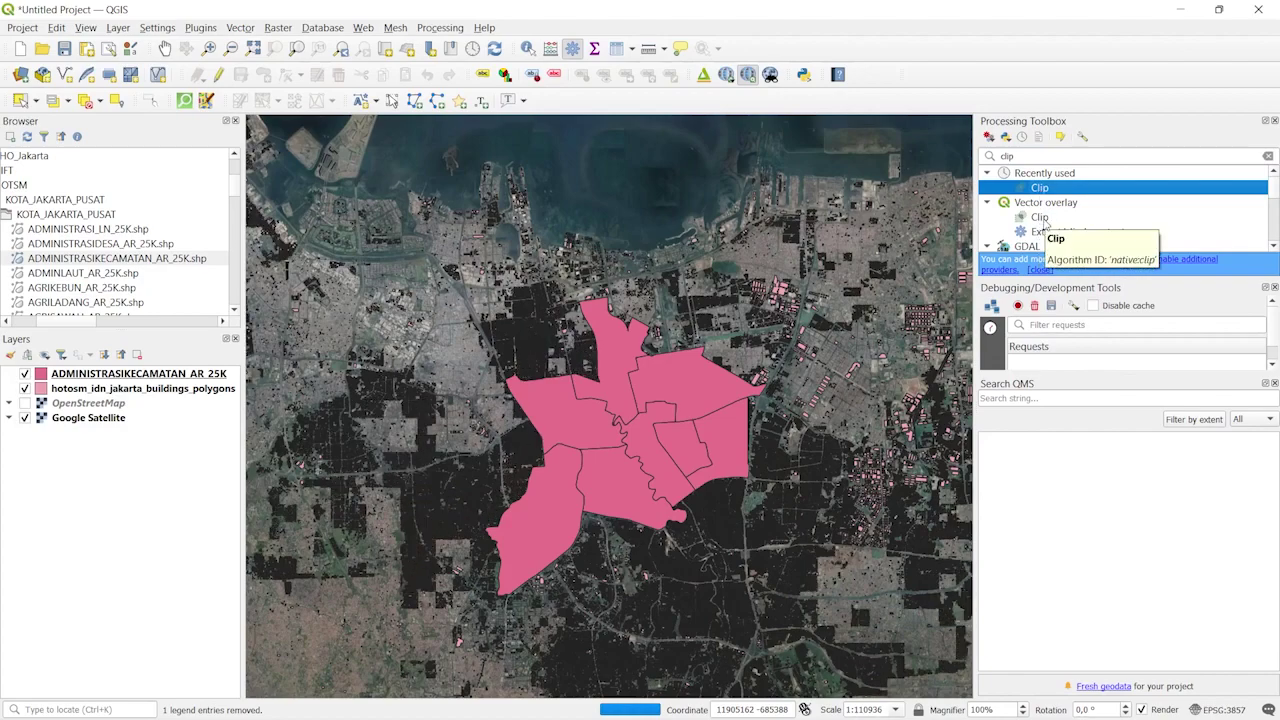
pyautogui.doubleClick(1043, 190)
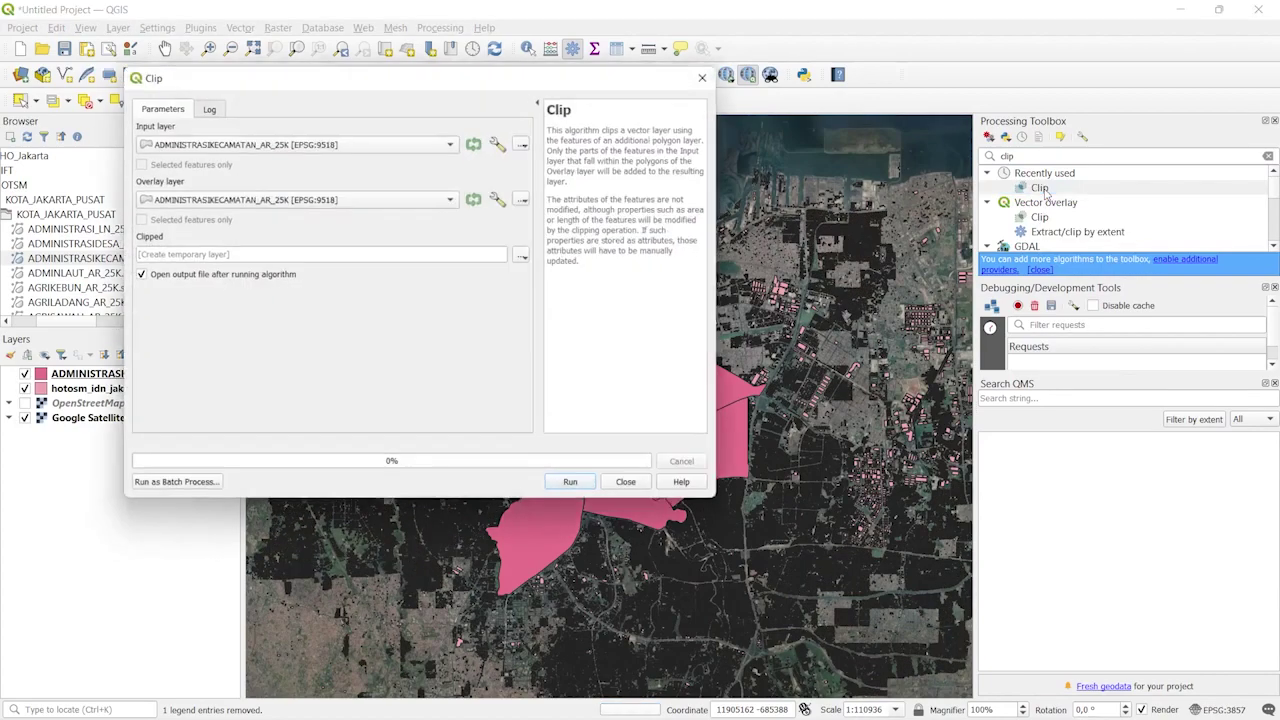
pyautogui.click(441, 147)
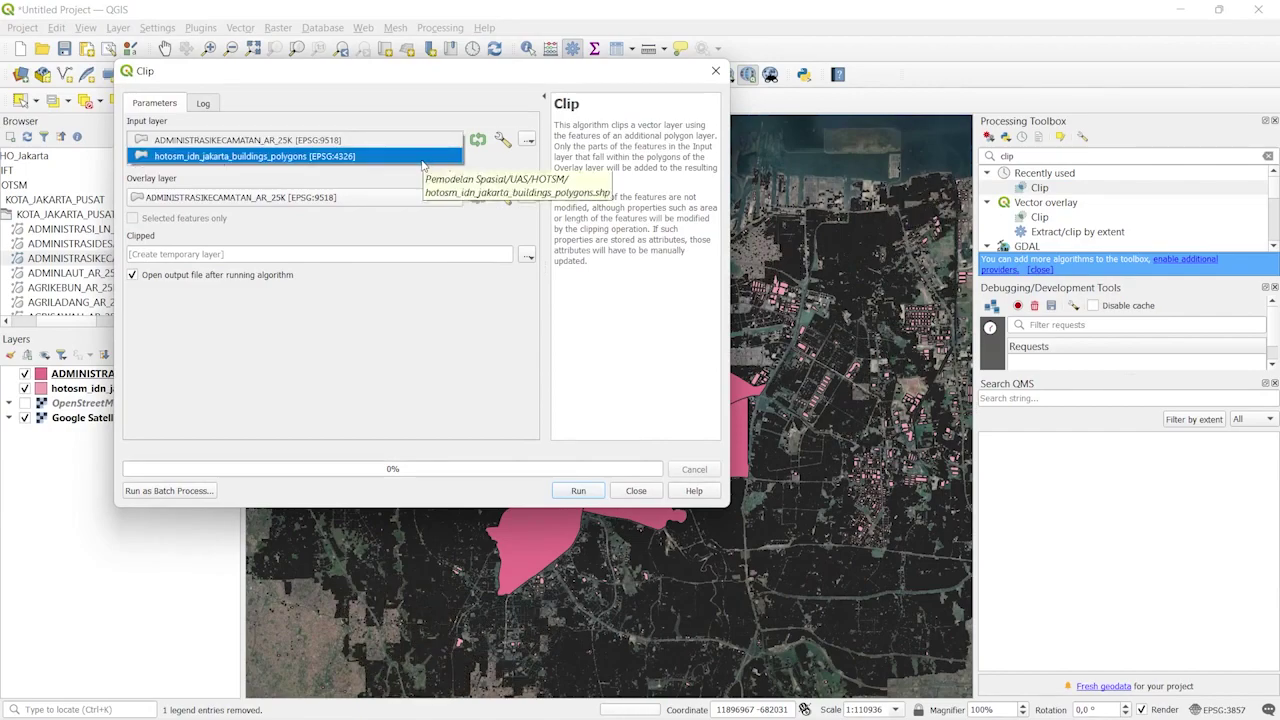
pyautogui.click(422, 158)
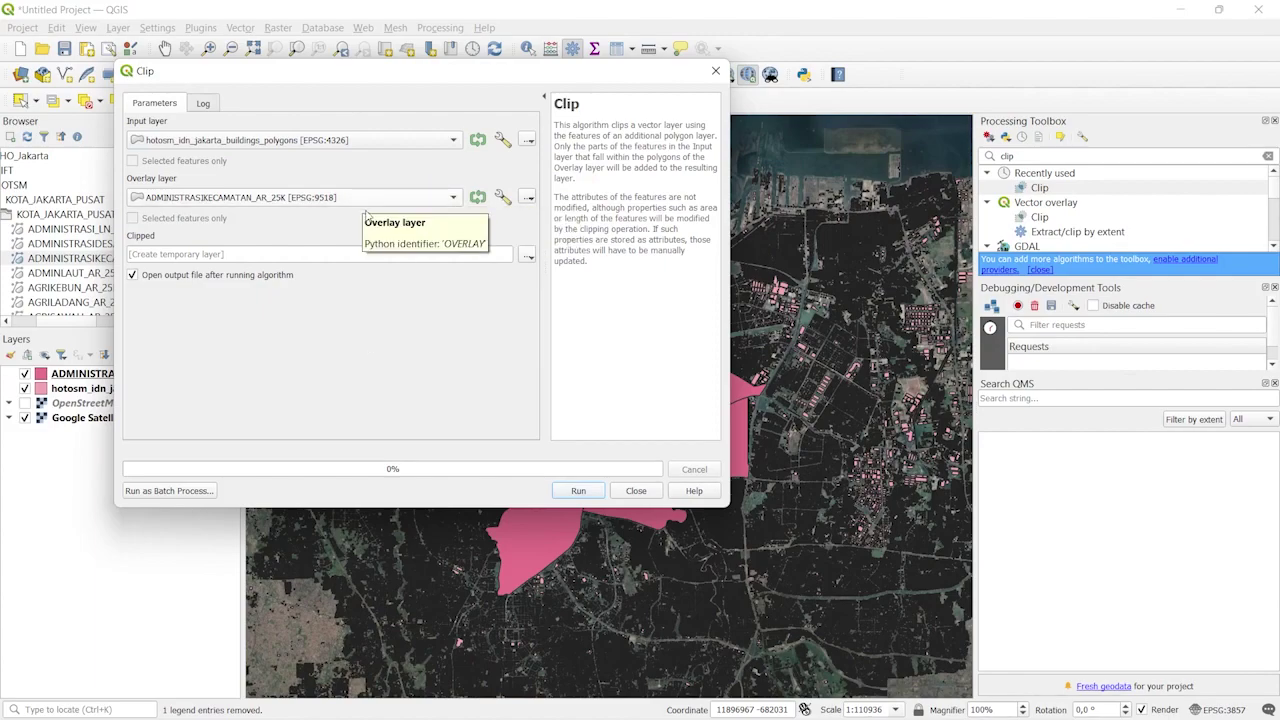
pyautogui.click(572, 490)
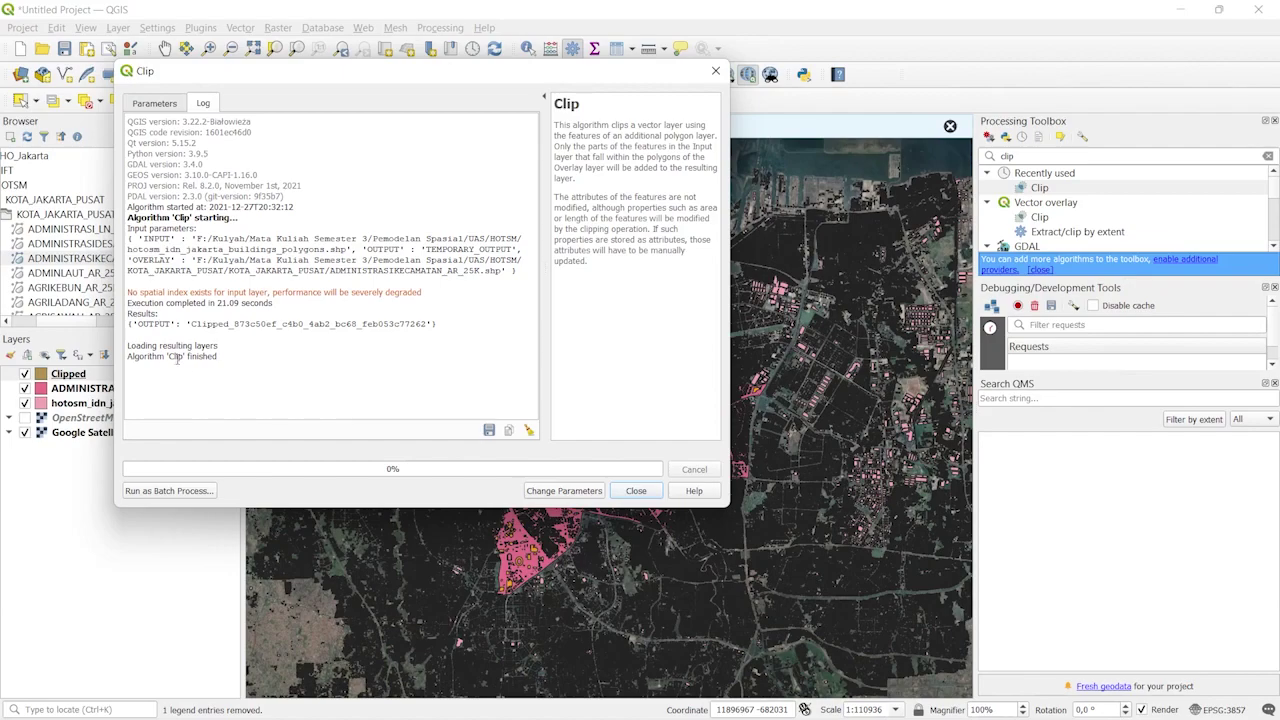
pyautogui.moveTo(169, 357); pyautogui.dragTo(226, 356)
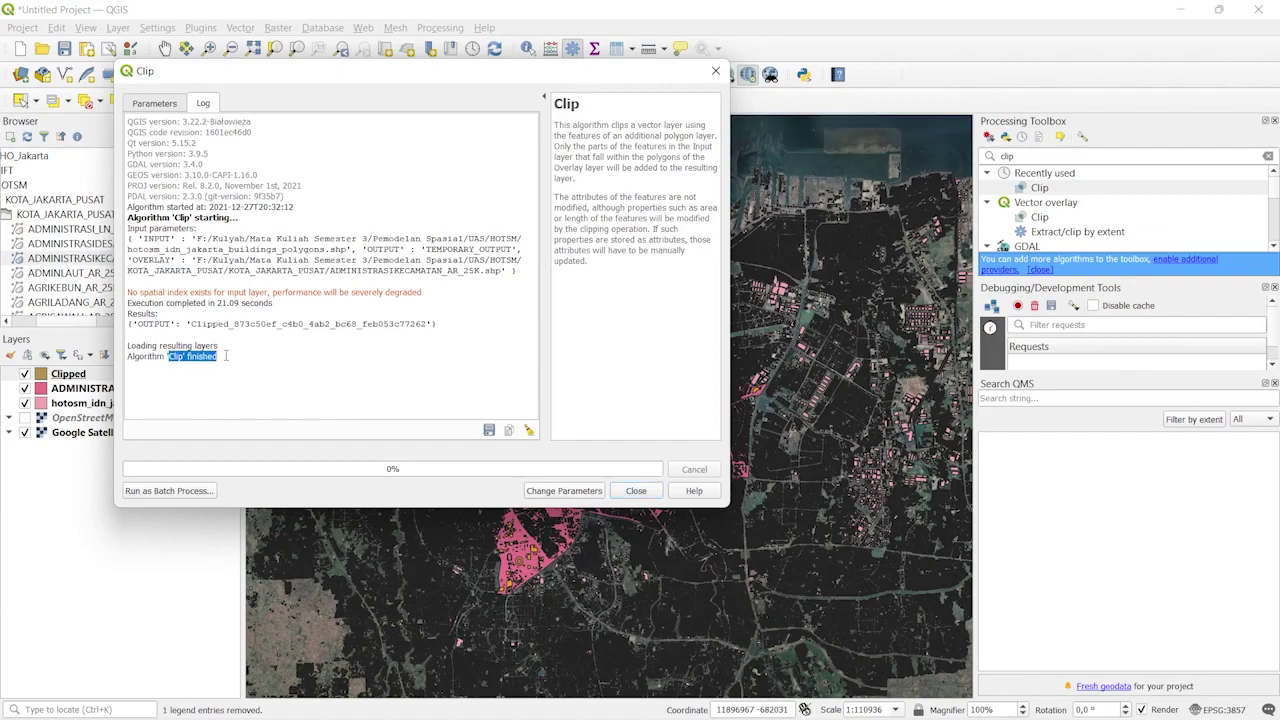
pyautogui.click(636, 490)
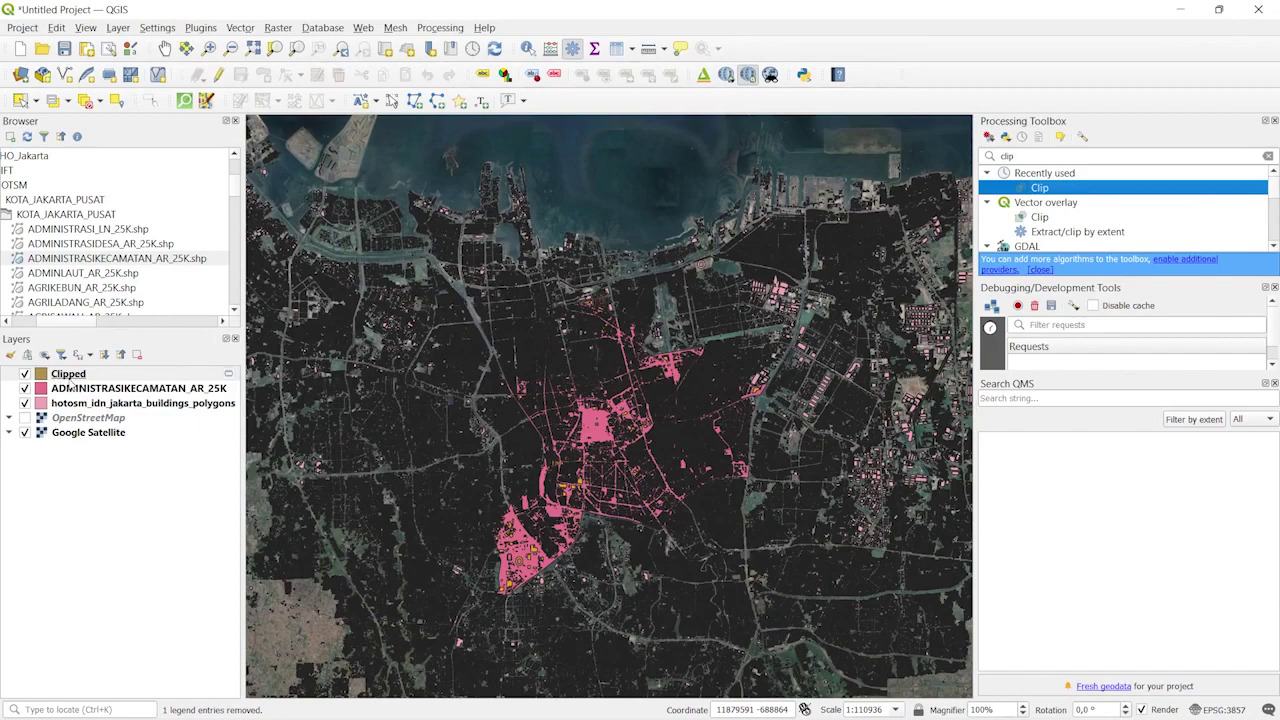
# Hide the hotosm_idn_jakarta_buildings_polygons and ADMINISTRASIKECAMATAN_AR_25K layers so only the clipped buildings are drawn over the satellite imagery
pyautogui.click(25, 404)
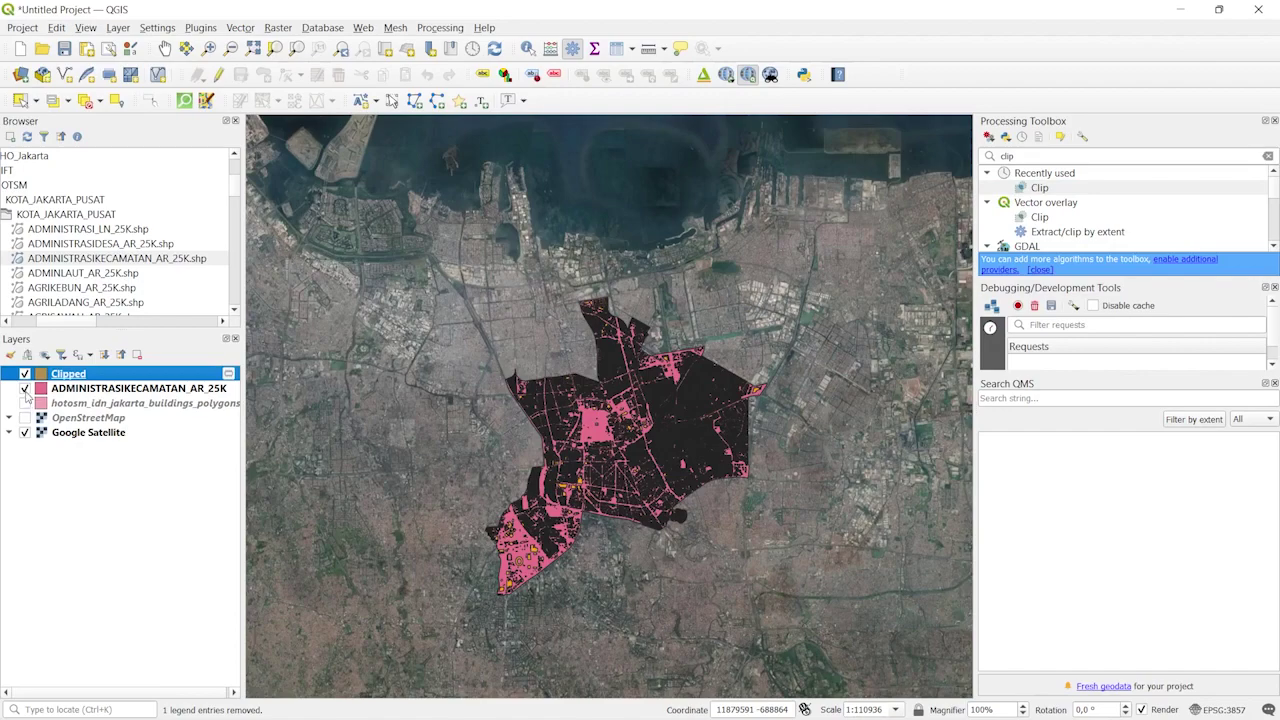
pyautogui.click(25, 389)
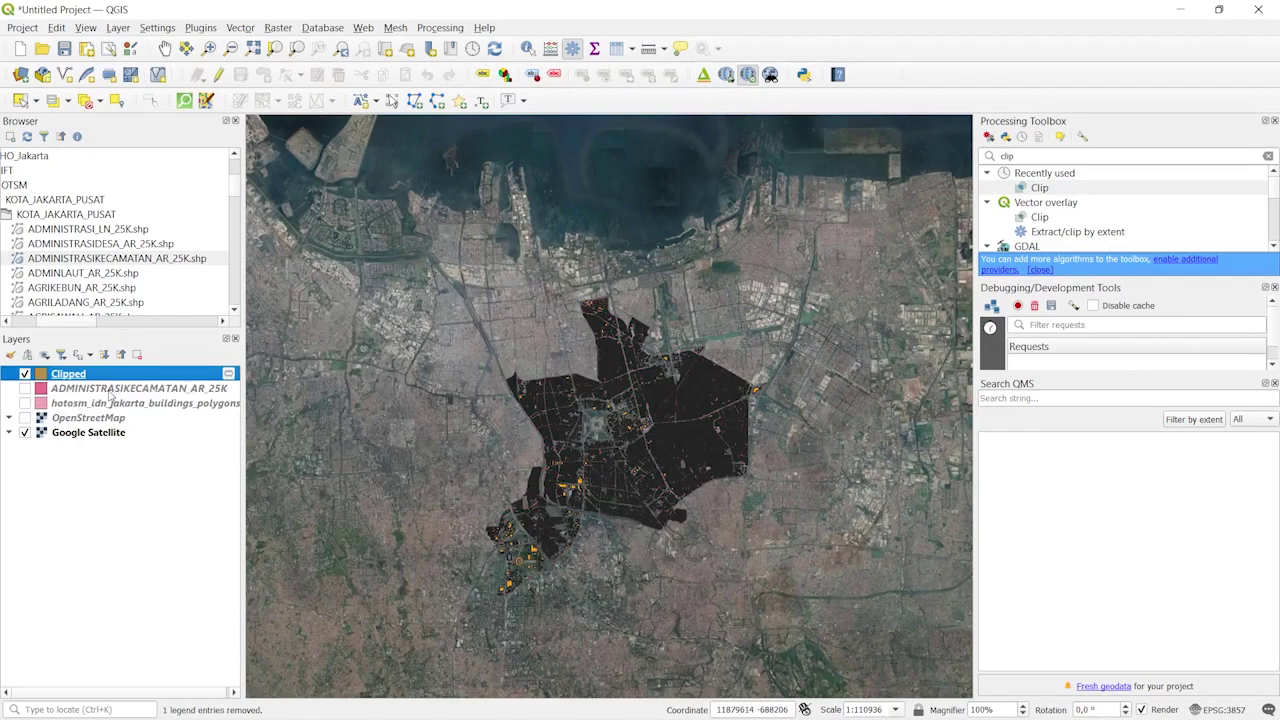
# Examine the clipped building polygons over the Central Jakarta satellite imagery at several scales
pyautogui.scroll(2, 630, 458)
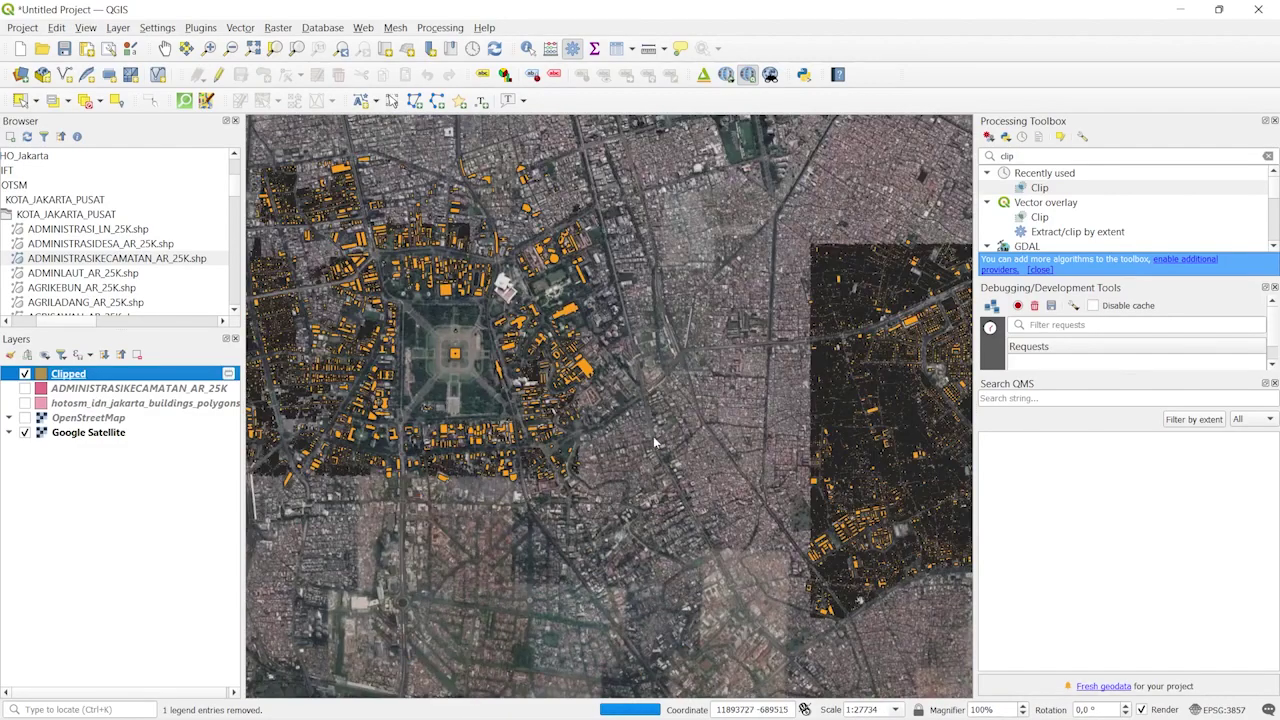
pyautogui.moveTo(615, 447); pyautogui.dragTo(852, 479)
pyautogui.scroll(1, 686, 425)
pyautogui.moveTo(470, 328); pyautogui.dragTo(518, 456)
pyautogui.moveTo(763, 333); pyautogui.dragTo(597, 424)
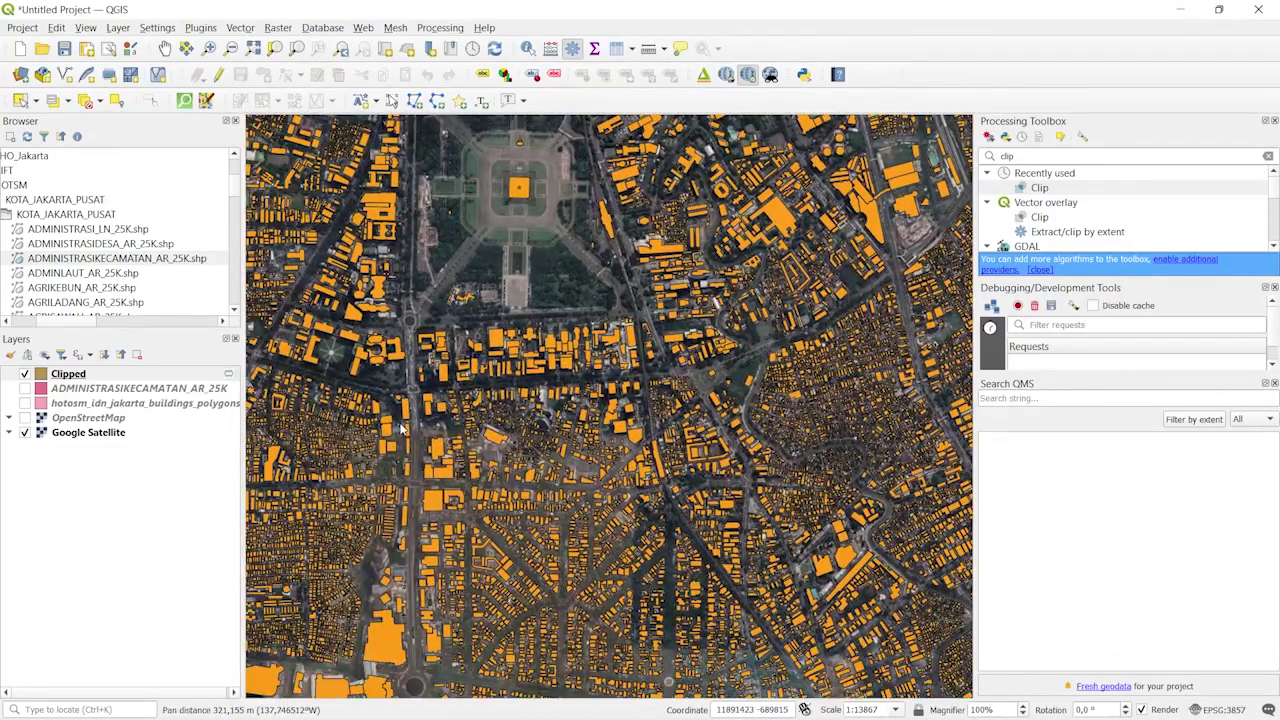
pyautogui.scroll(-2, 560, 400)
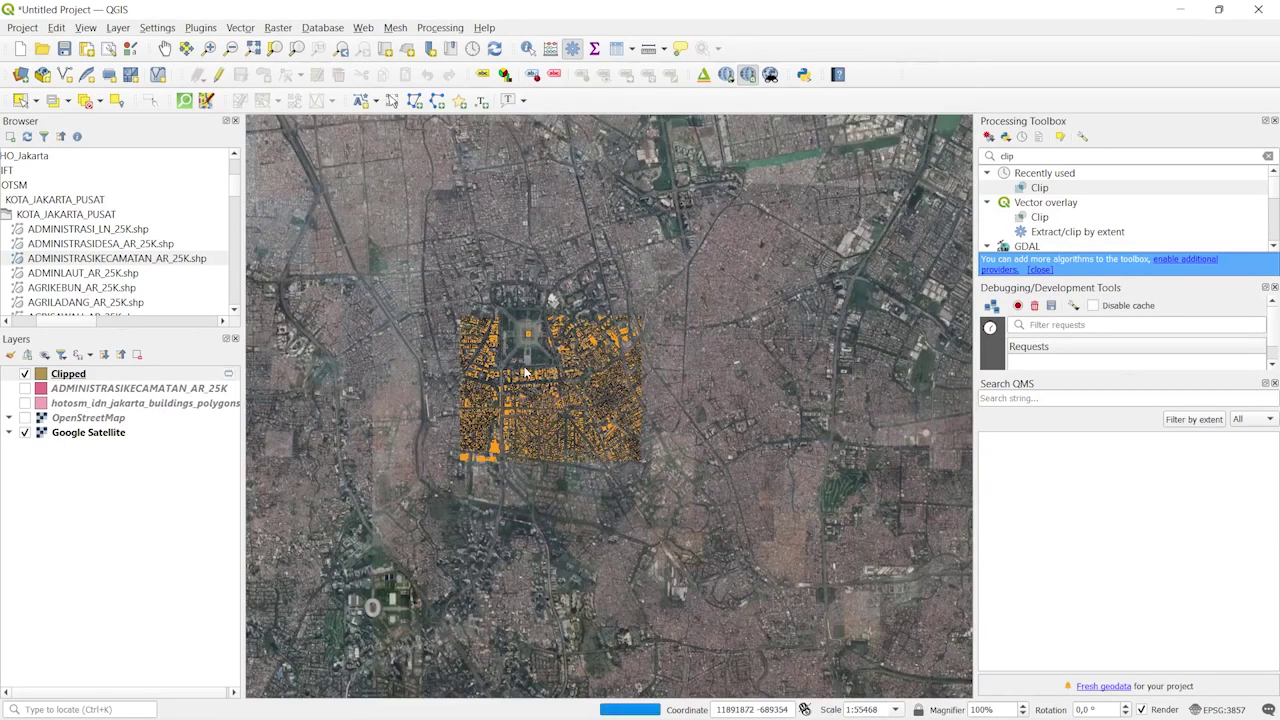
pyautogui.moveTo(540, 378); pyautogui.dragTo(585, 402)
pyautogui.scroll(1, 615, 404)
pyautogui.scroll(-1, 620, 402)
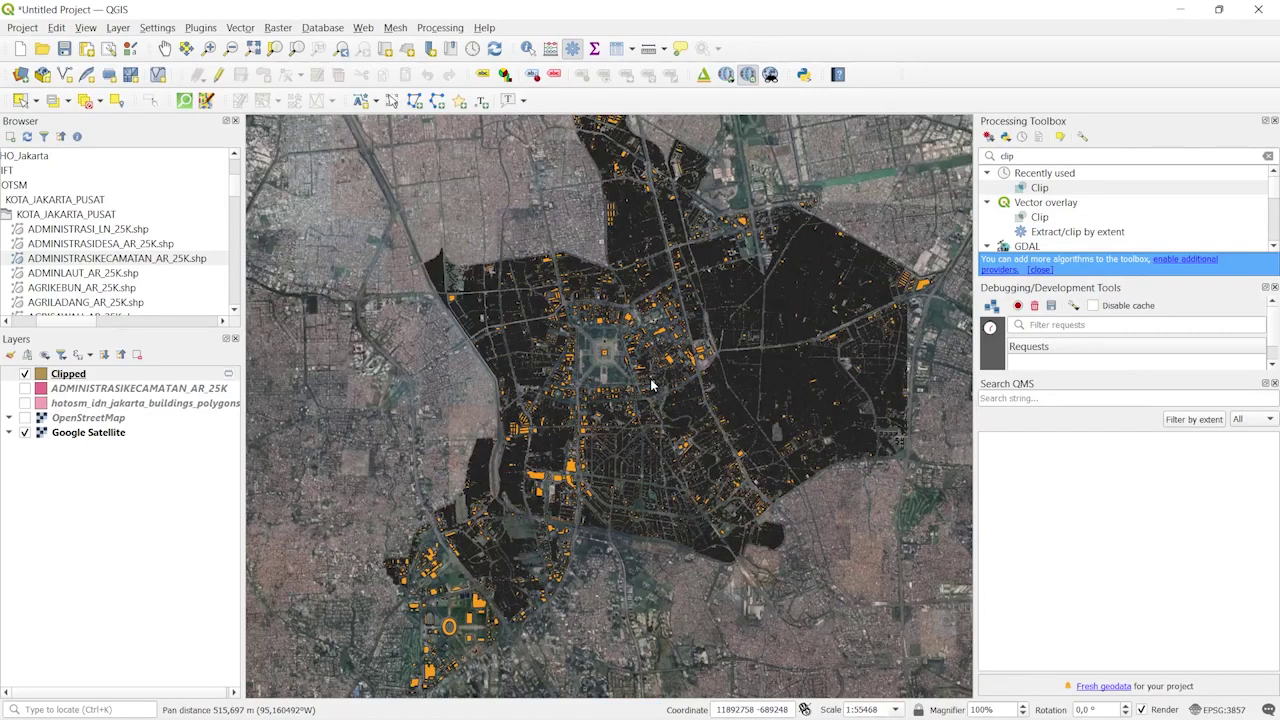
pyautogui.scroll(-1, 630, 385)
pyautogui.scroll(1, 640, 382)
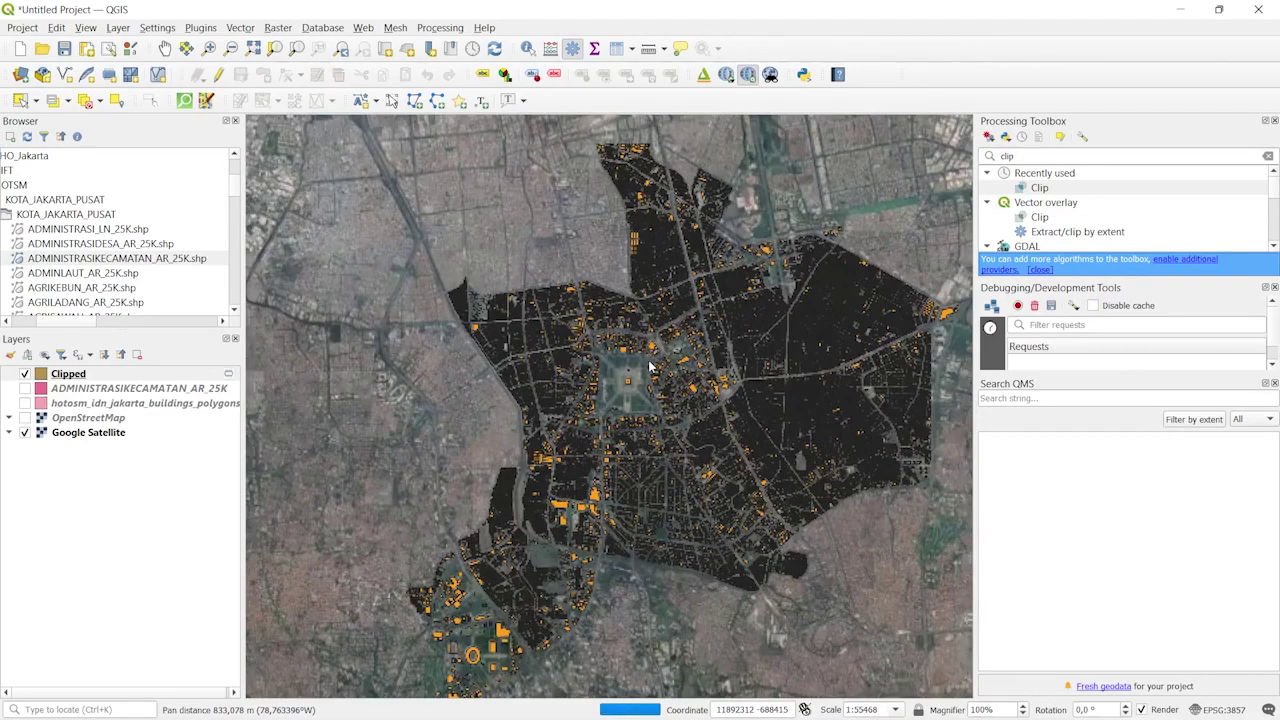
pyautogui.moveTo(658, 388); pyautogui.dragTo(654, 366)
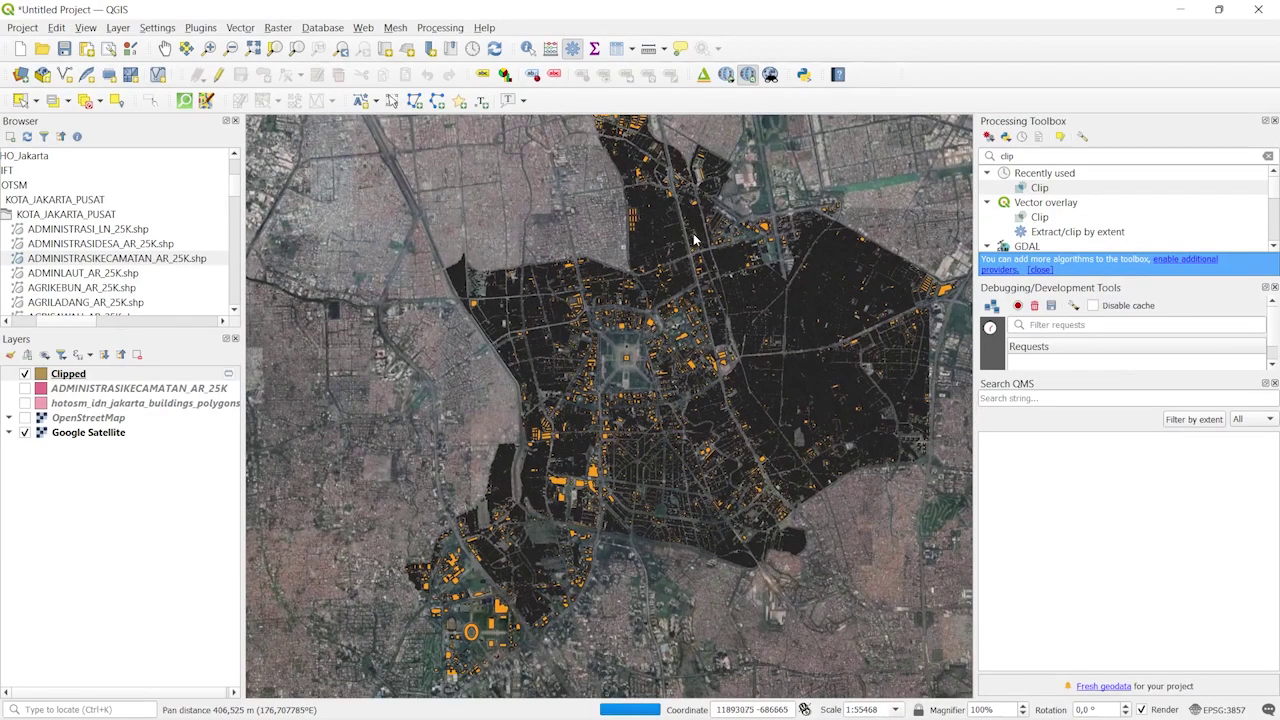
# Check the installed plugins for Qgis2threejs and review its details
pyautogui.click(201, 29)
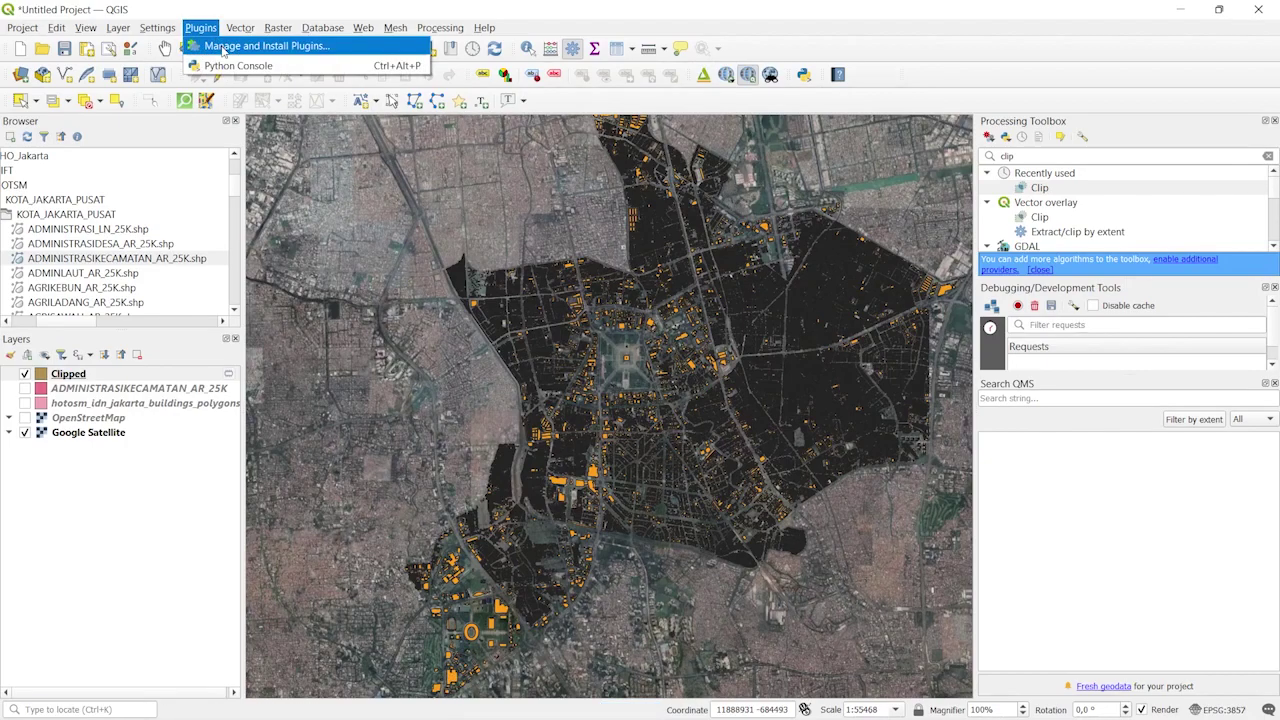
pyautogui.click(224, 49)
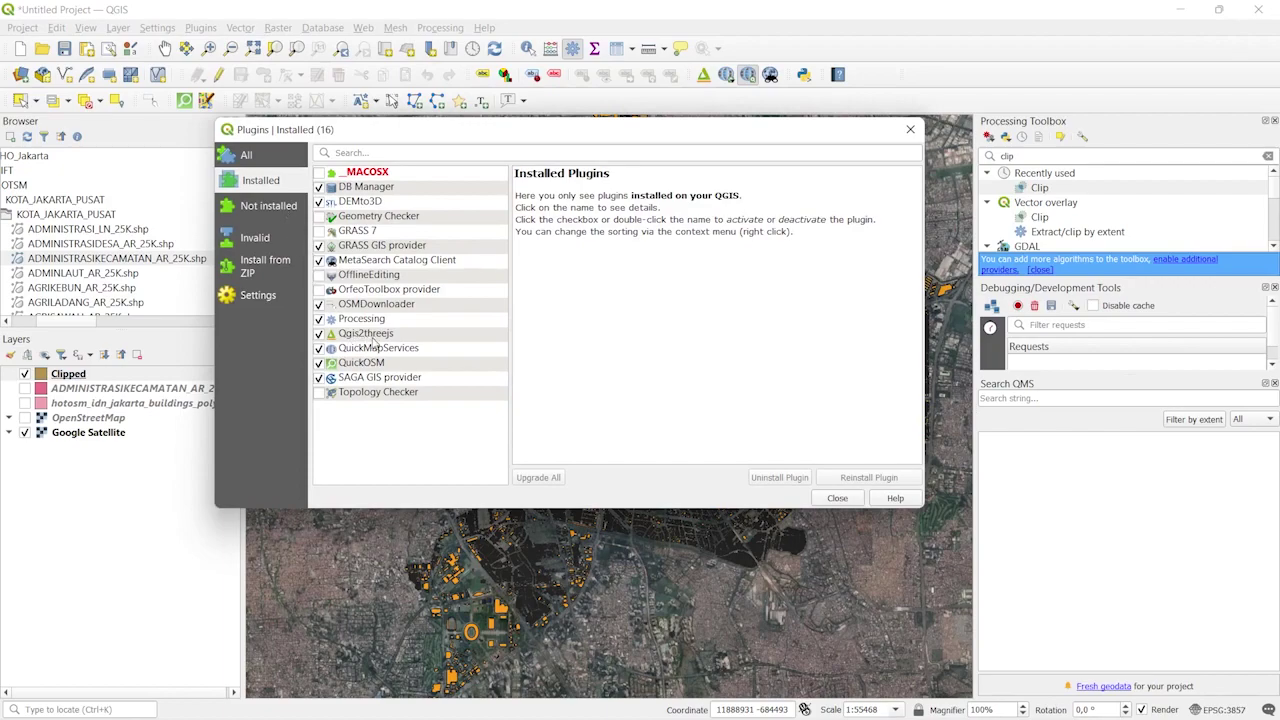
pyautogui.click(270, 207)
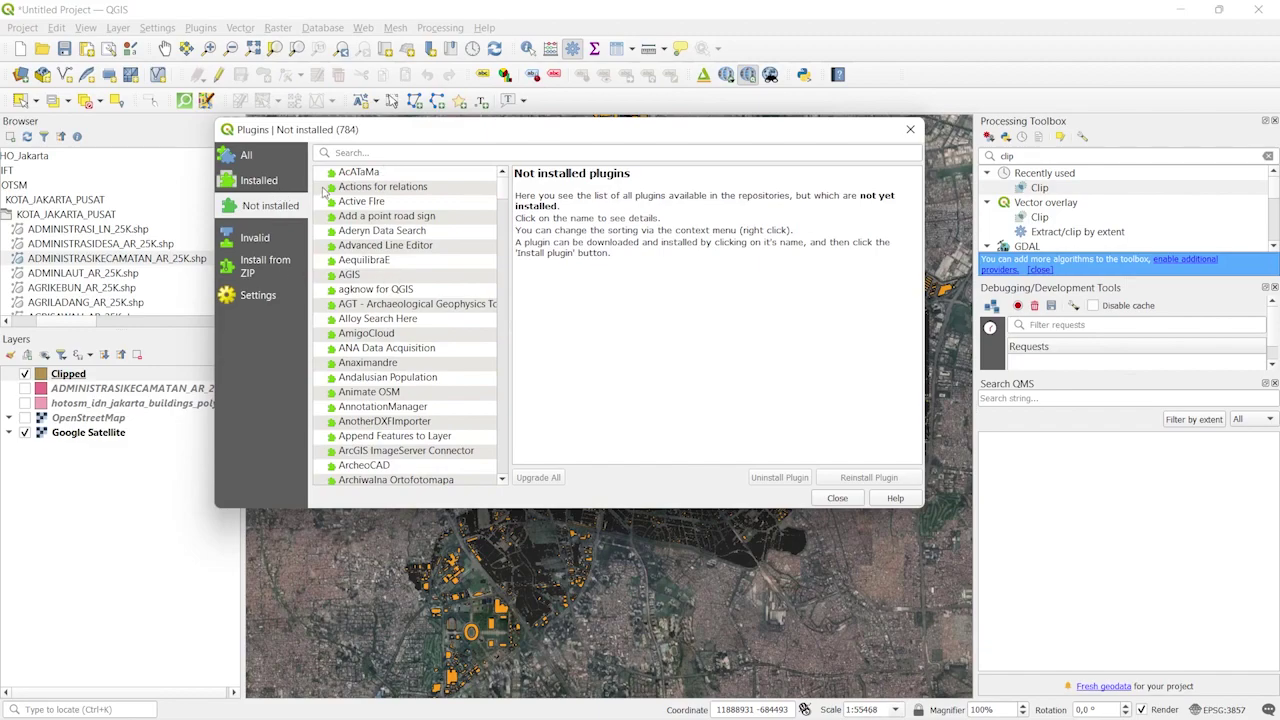
pyautogui.click(258, 181)
pyautogui.click(380, 336)
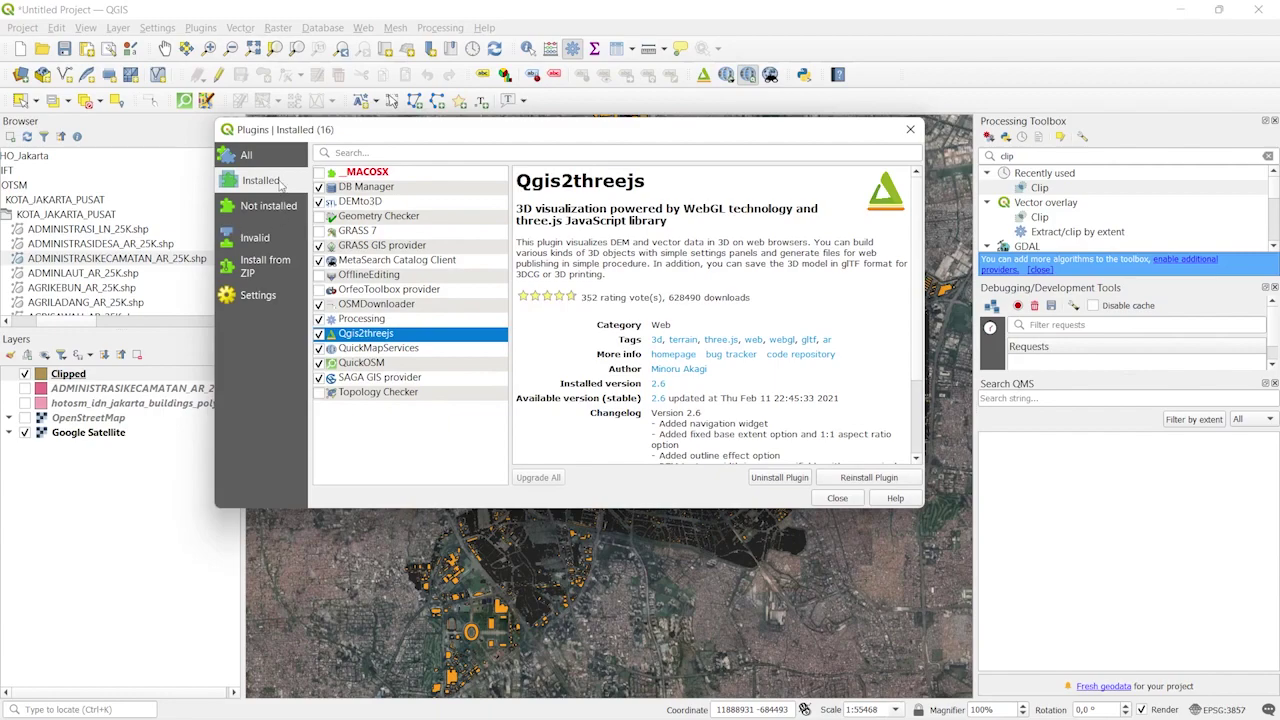
pyautogui.click(375, 153)
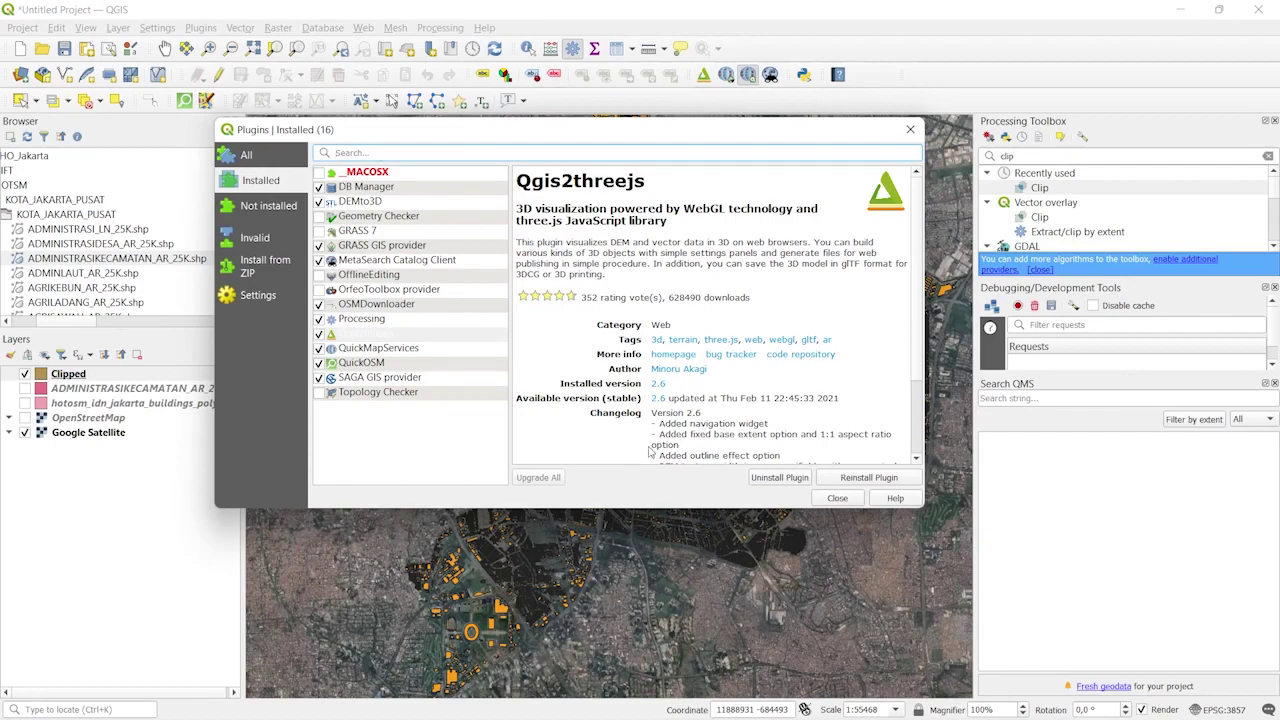
pyautogui.click(836, 498)
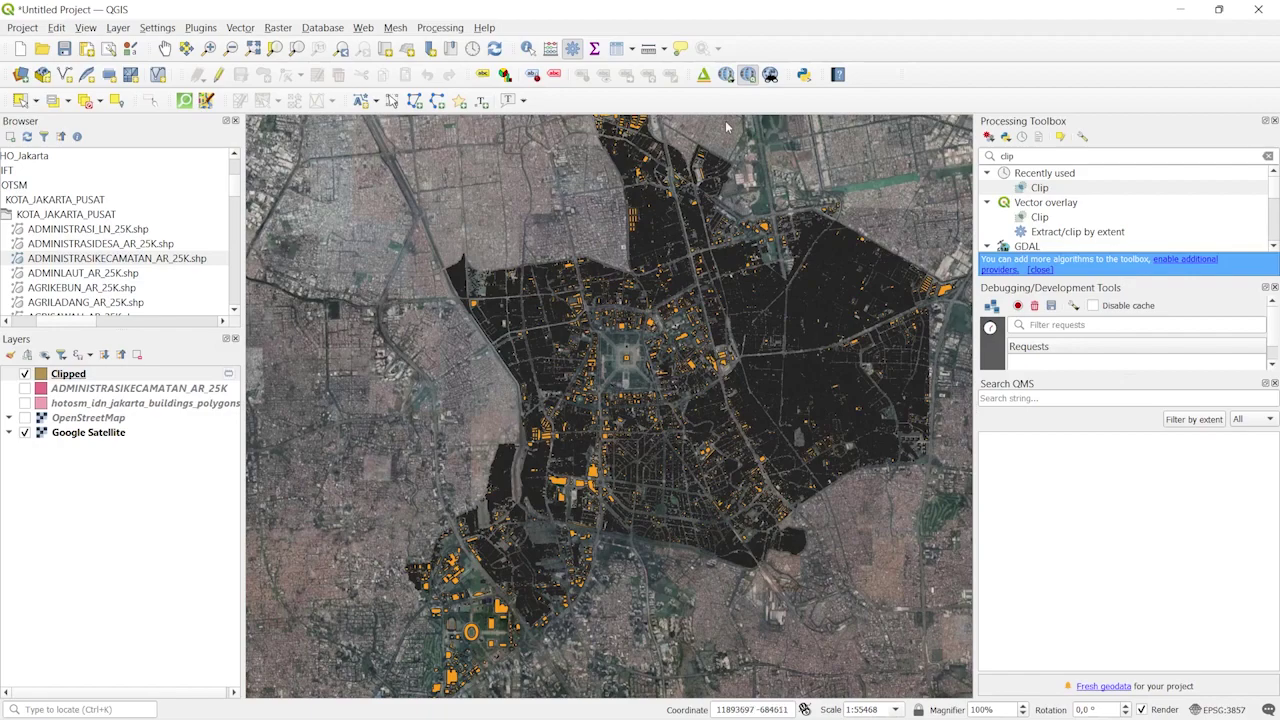
# Frame the clipped buildings on the map and preview the Clipped polygons with the Flat Plane in the Qgis2threejs Exporter
pyautogui.scroll(-2, 718, 210)
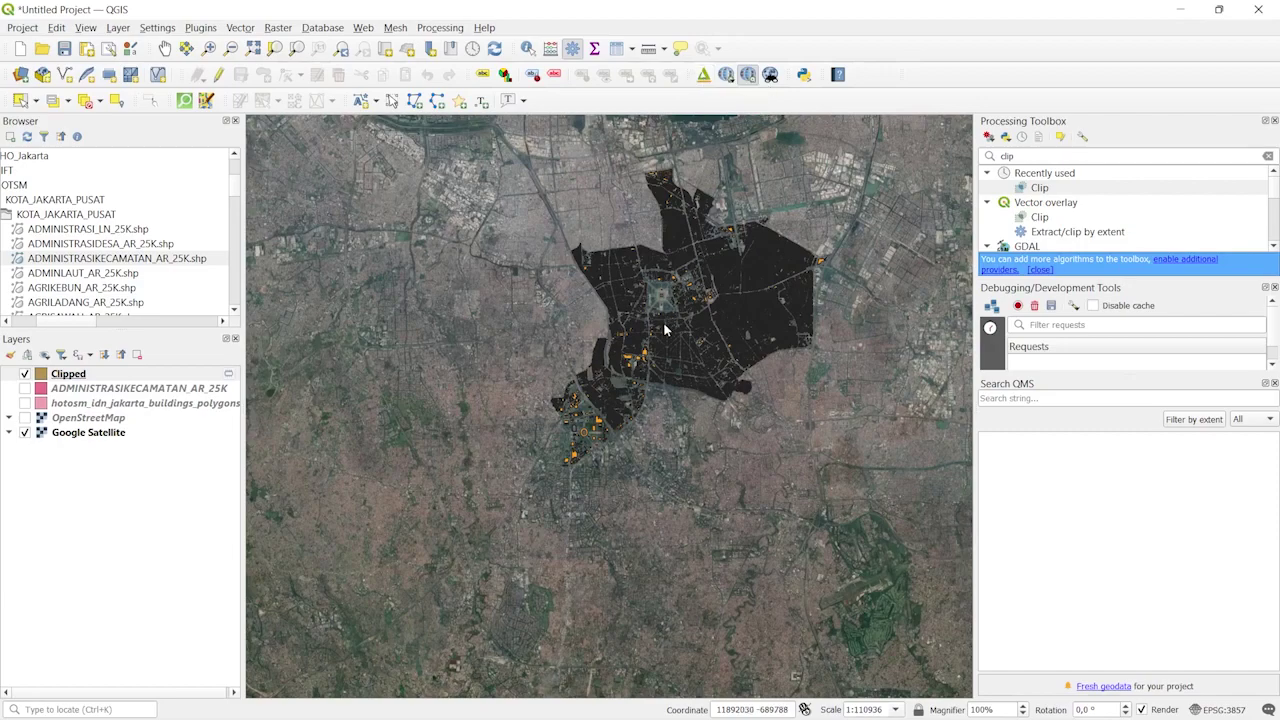
pyautogui.moveTo(847, 249); pyautogui.dragTo(884, 323)
pyautogui.scroll(1, 830, 293)
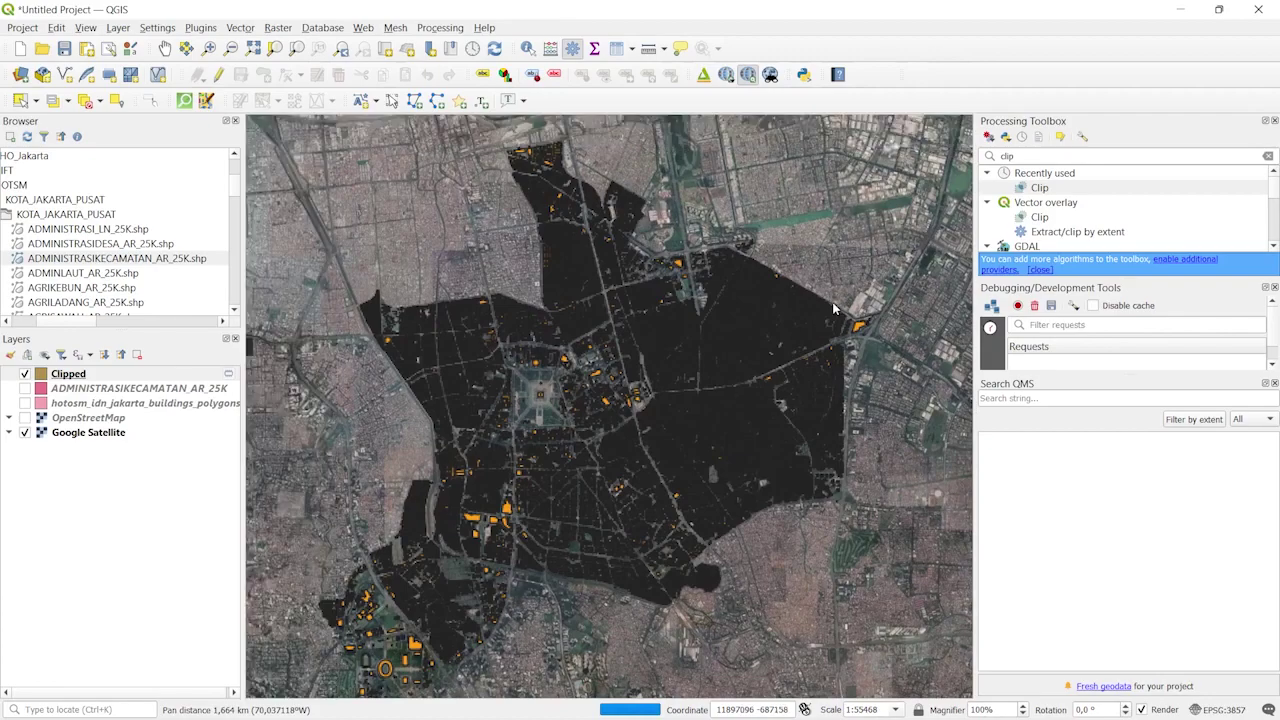
pyautogui.moveTo(827, 290); pyautogui.dragTo(822, 233)
pyautogui.click(704, 80)
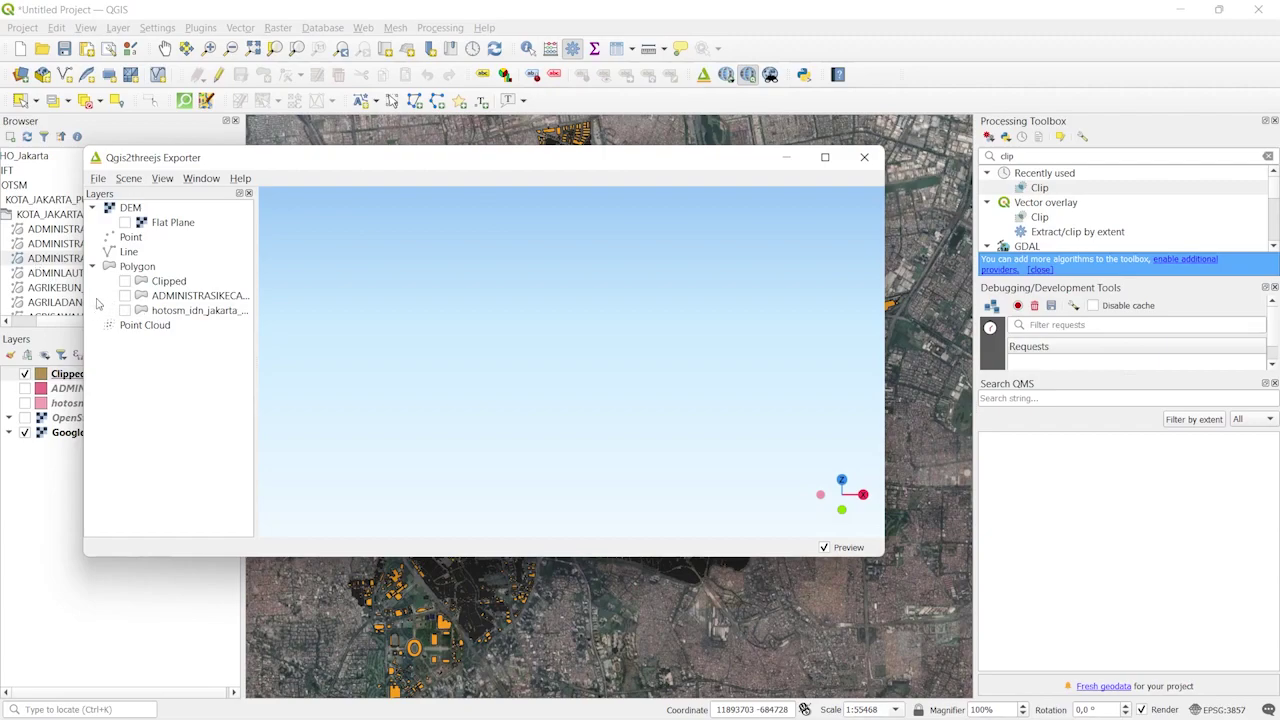
pyautogui.click(125, 282)
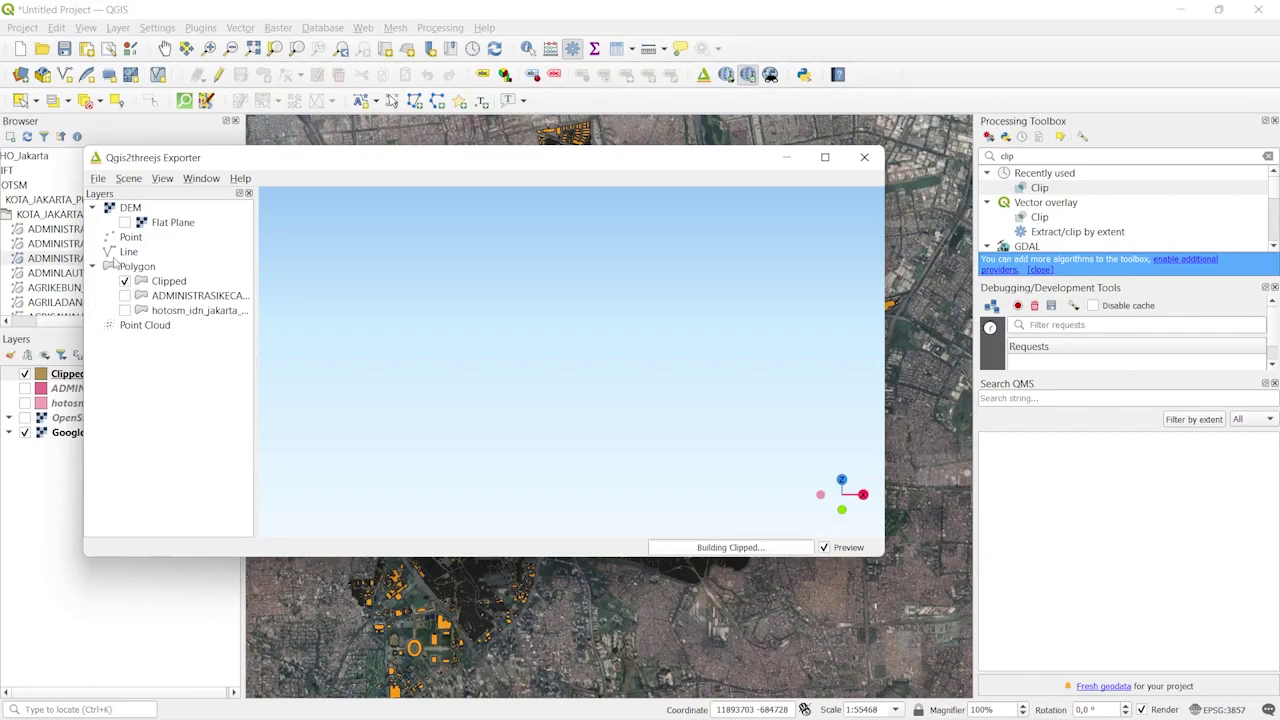
pyautogui.click(124, 223)
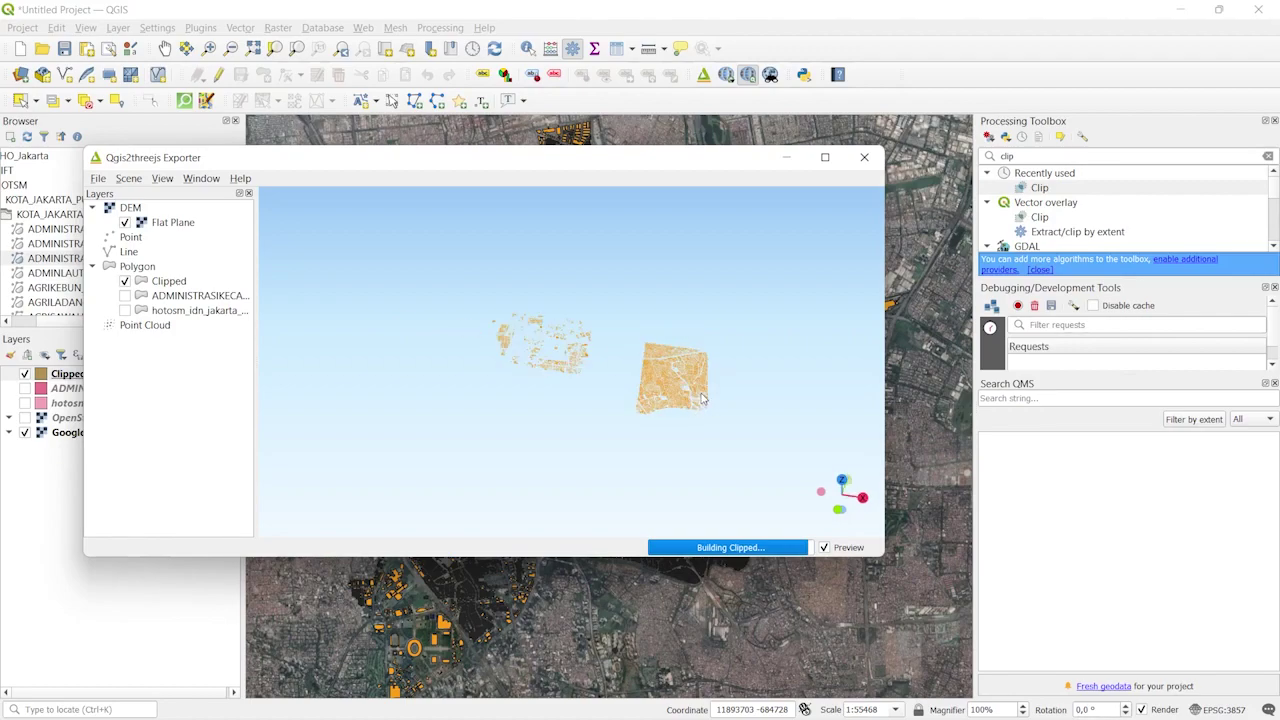
pyautogui.moveTo(702, 399); pyautogui.dragTo(700, 399)
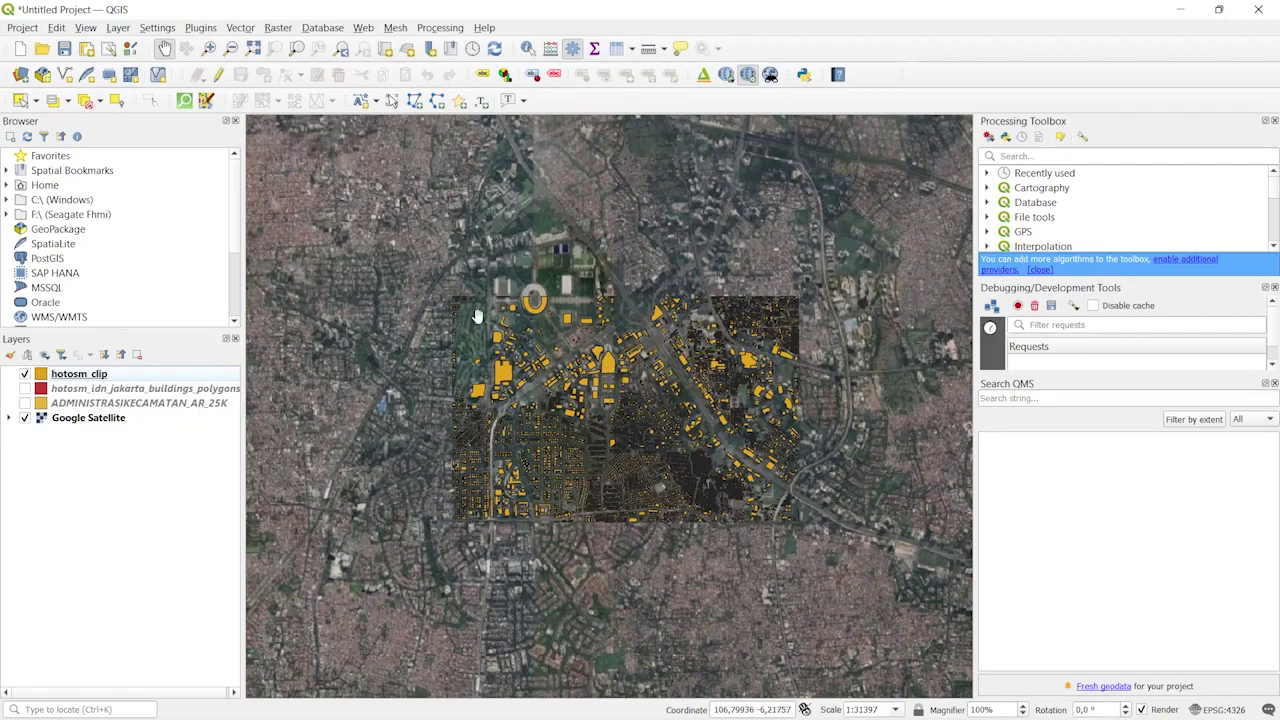
# Preview the hotosm_clip polygons together with the Flat Plane in the Qgis2threejs Exporter, seen from a low oblique angle
pyautogui.click(703, 75)
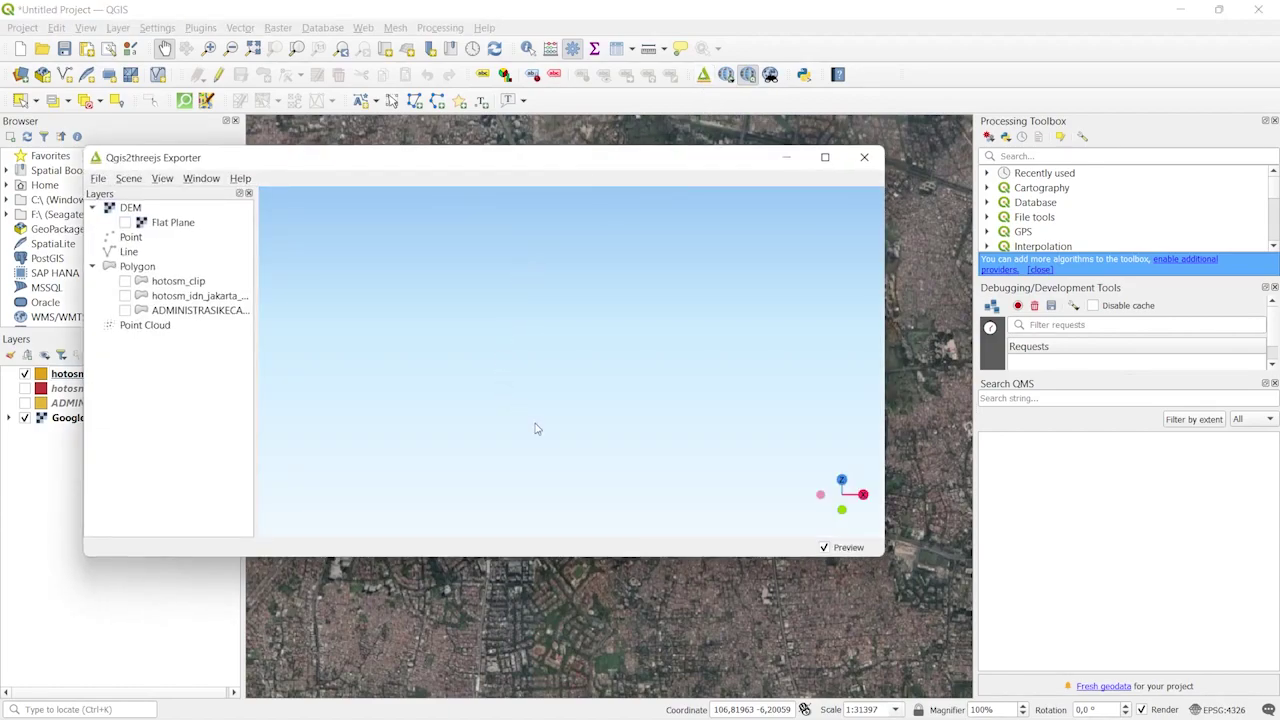
pyautogui.click(125, 282)
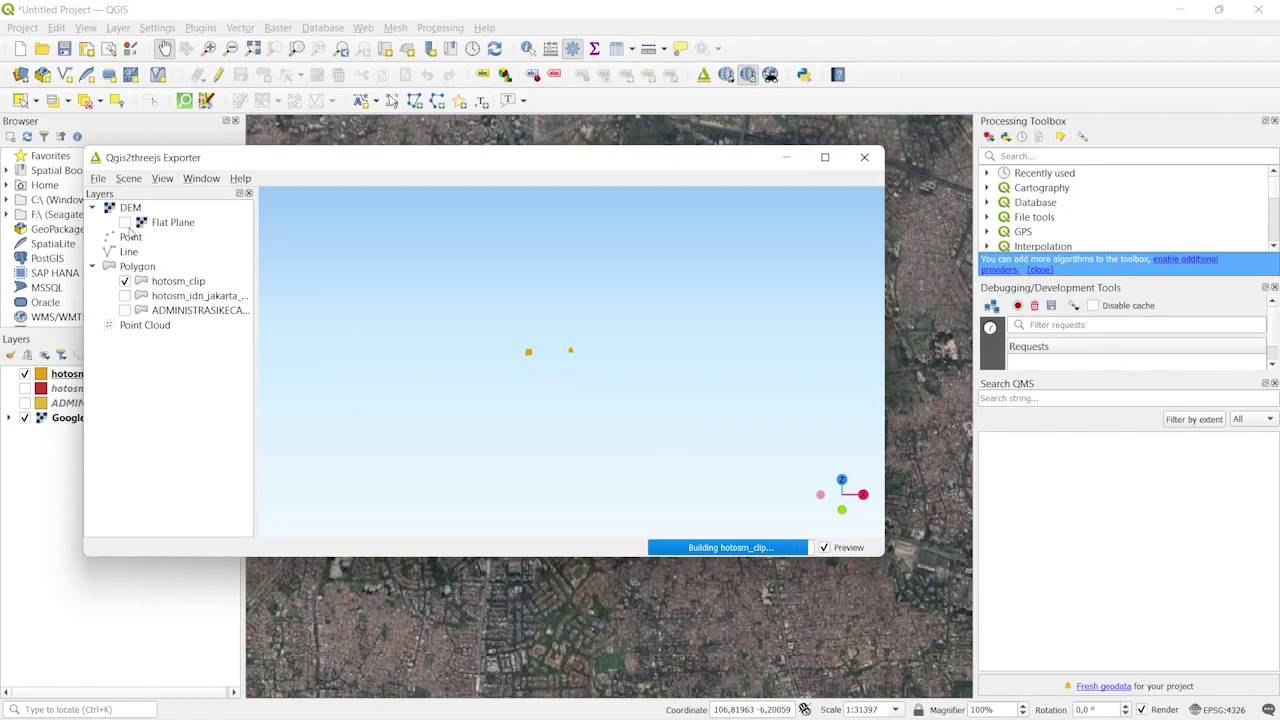
pyautogui.click(125, 223)
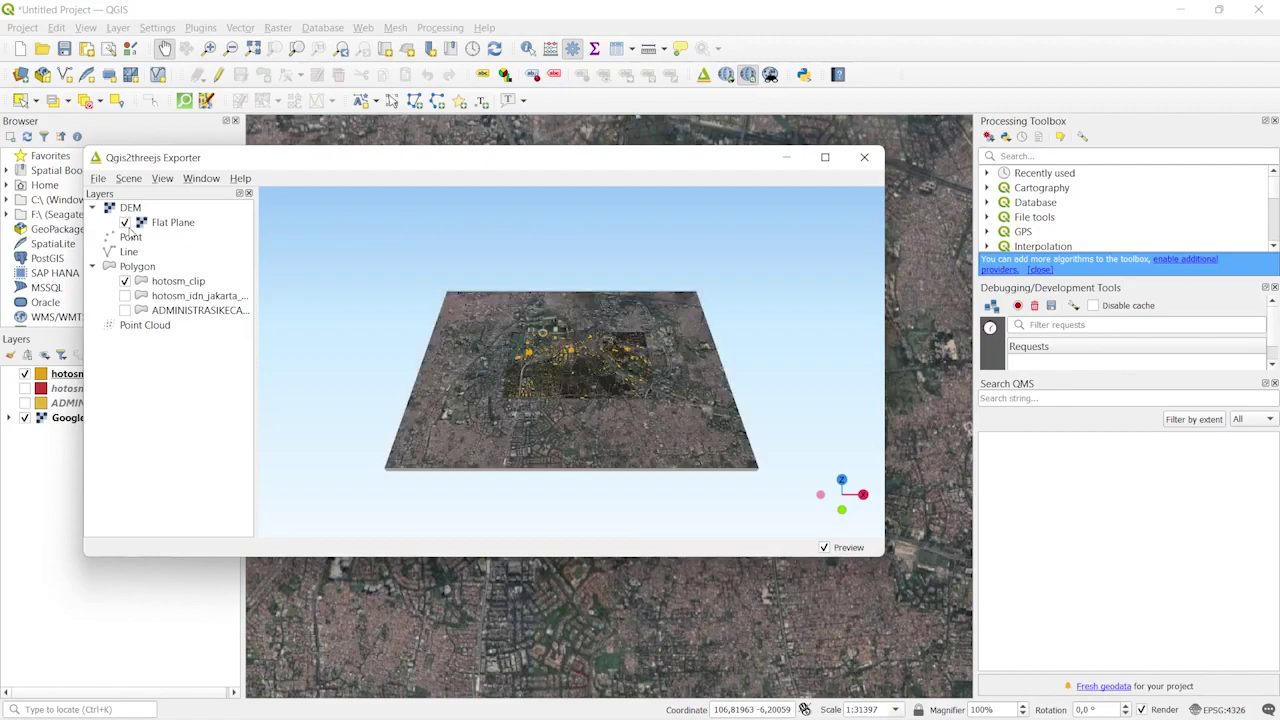
pyautogui.scroll(5, 602, 392)
pyautogui.moveTo(621, 436)
pyautogui.mouseDown()
pyautogui.moveTo(640, 378)
pyautogui.moveTo(633, 420)
pyautogui.mouseUp()
pyautogui.scroll(3, 600, 412)
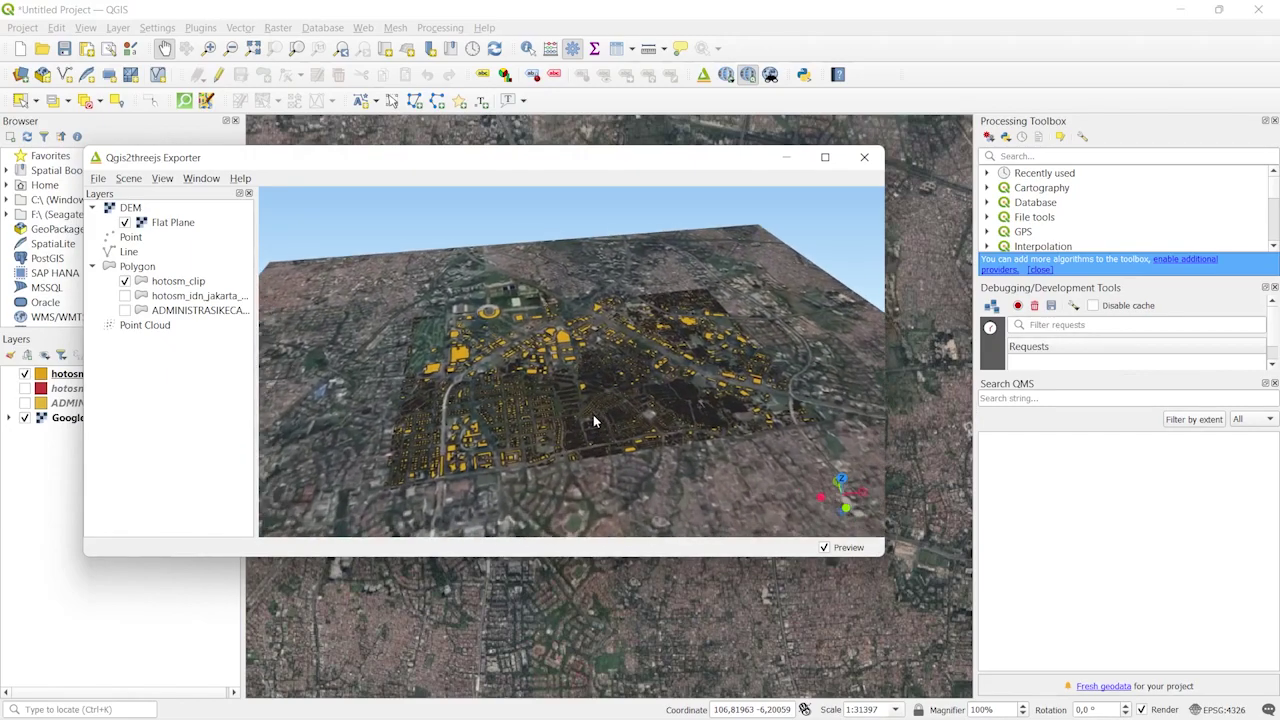
pyautogui.moveTo(615, 457); pyautogui.dragTo(632, 406)
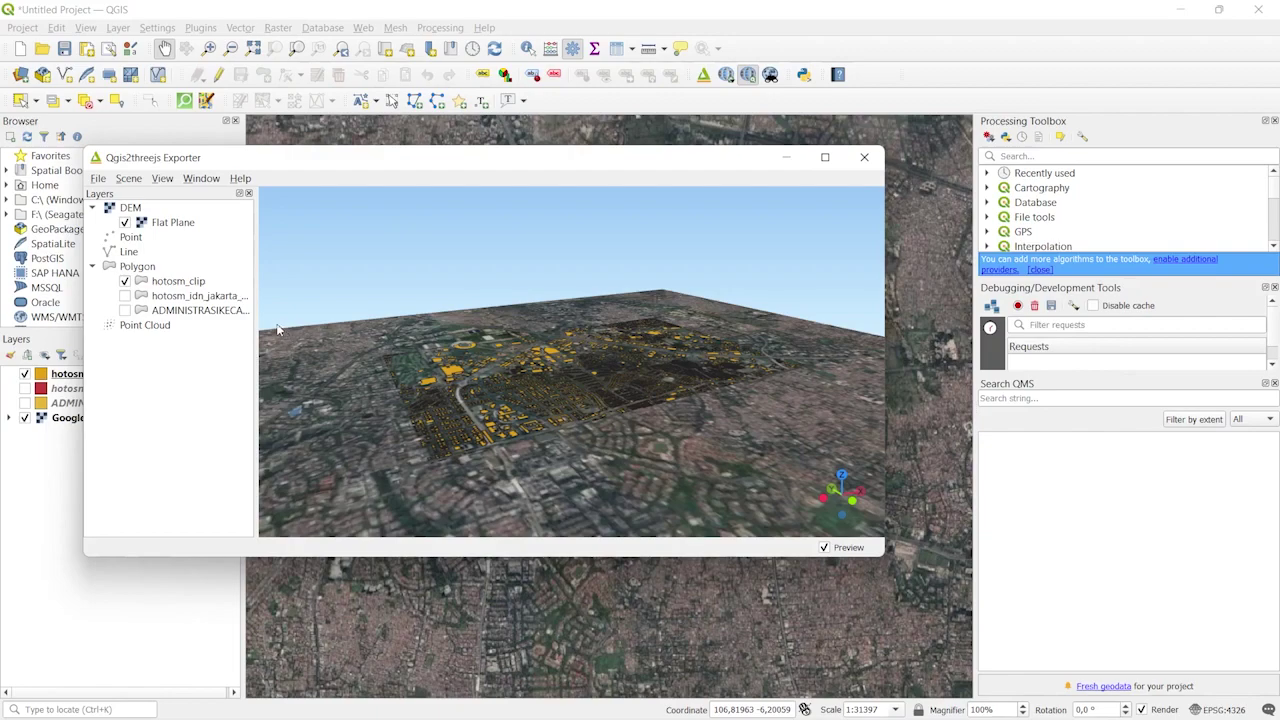
# Change the hotosm_clip layer's 3D object type from flat polygons to Extruded and apply it to the scene
pyautogui.rightClick(166, 284)
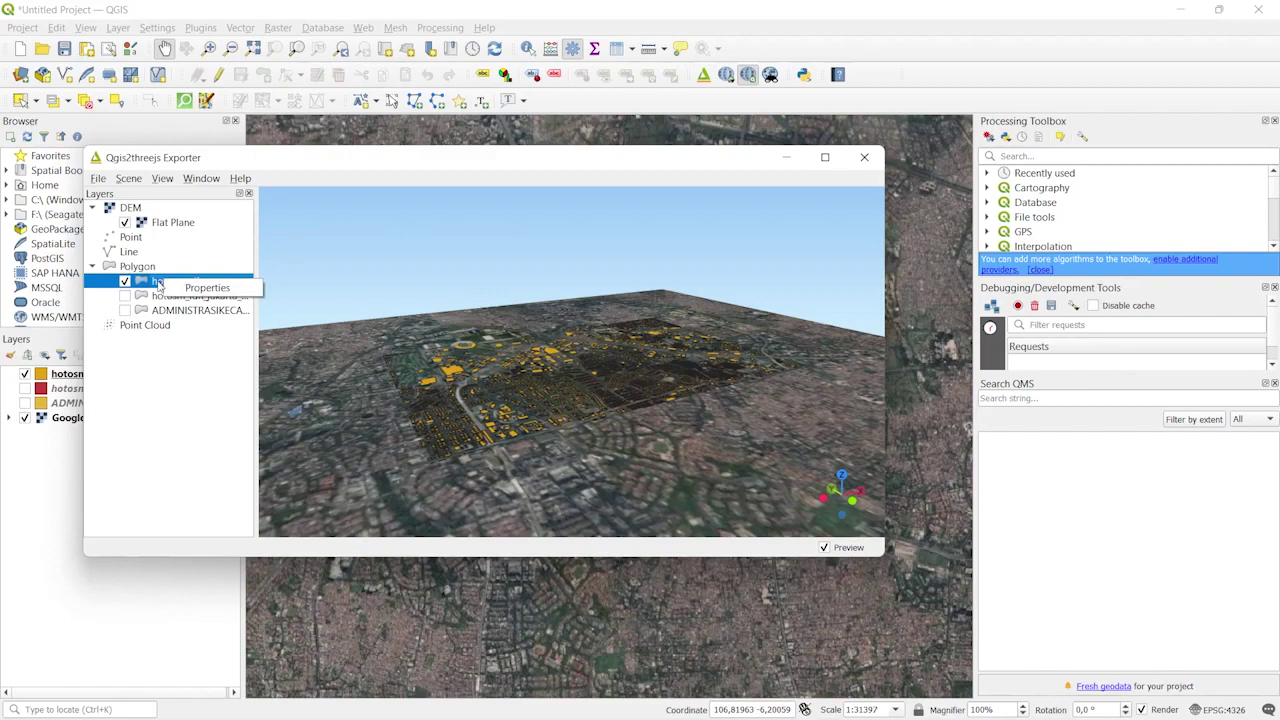
pyautogui.click(221, 290)
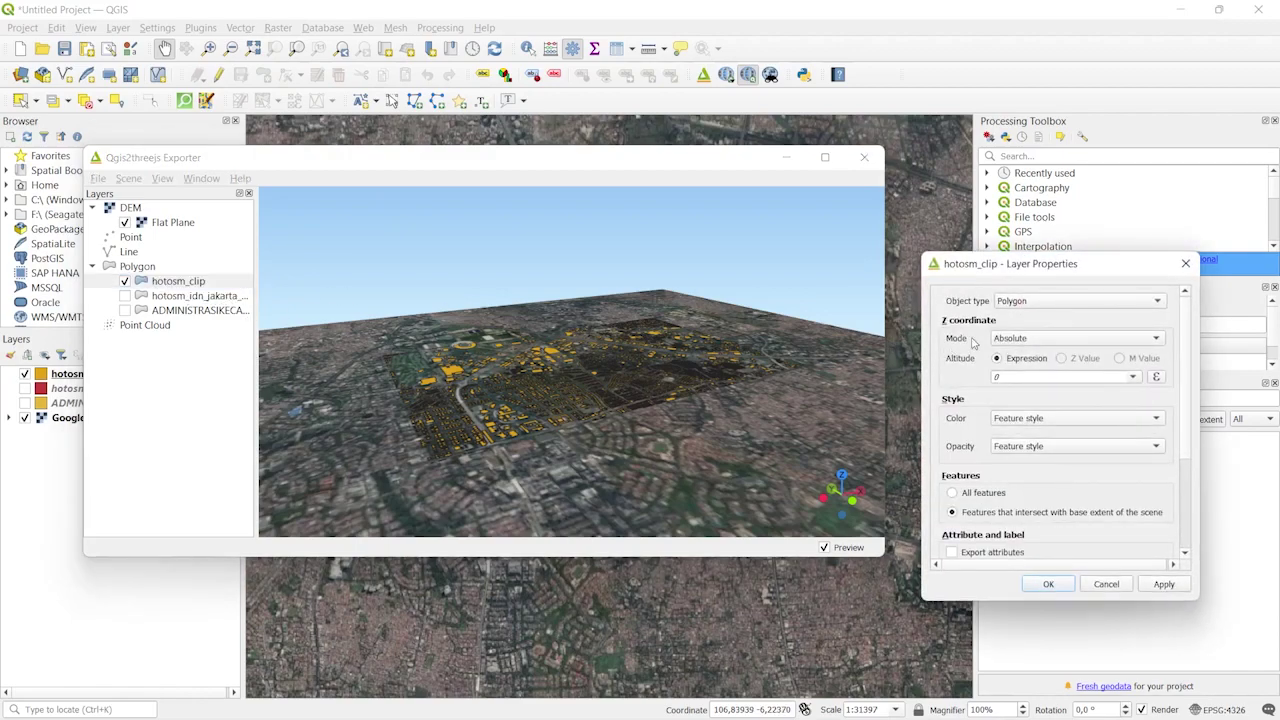
pyautogui.click(1056, 301)
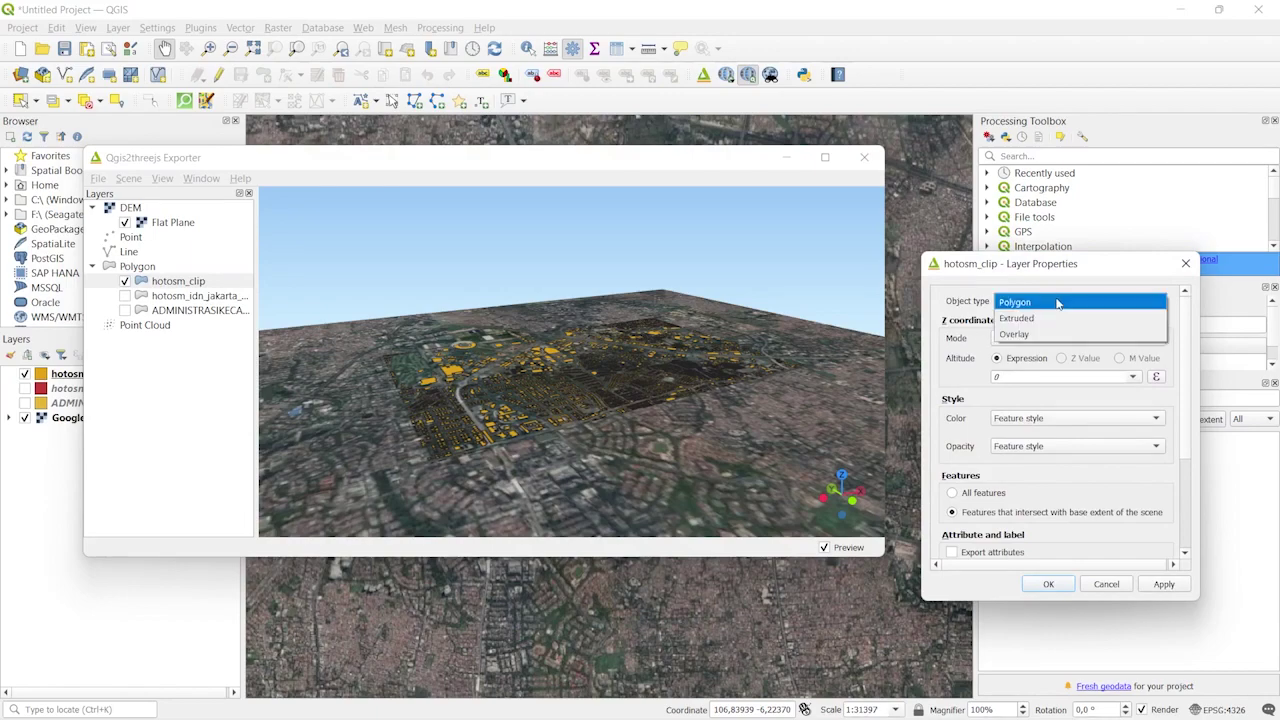
pyautogui.click(1090, 318)
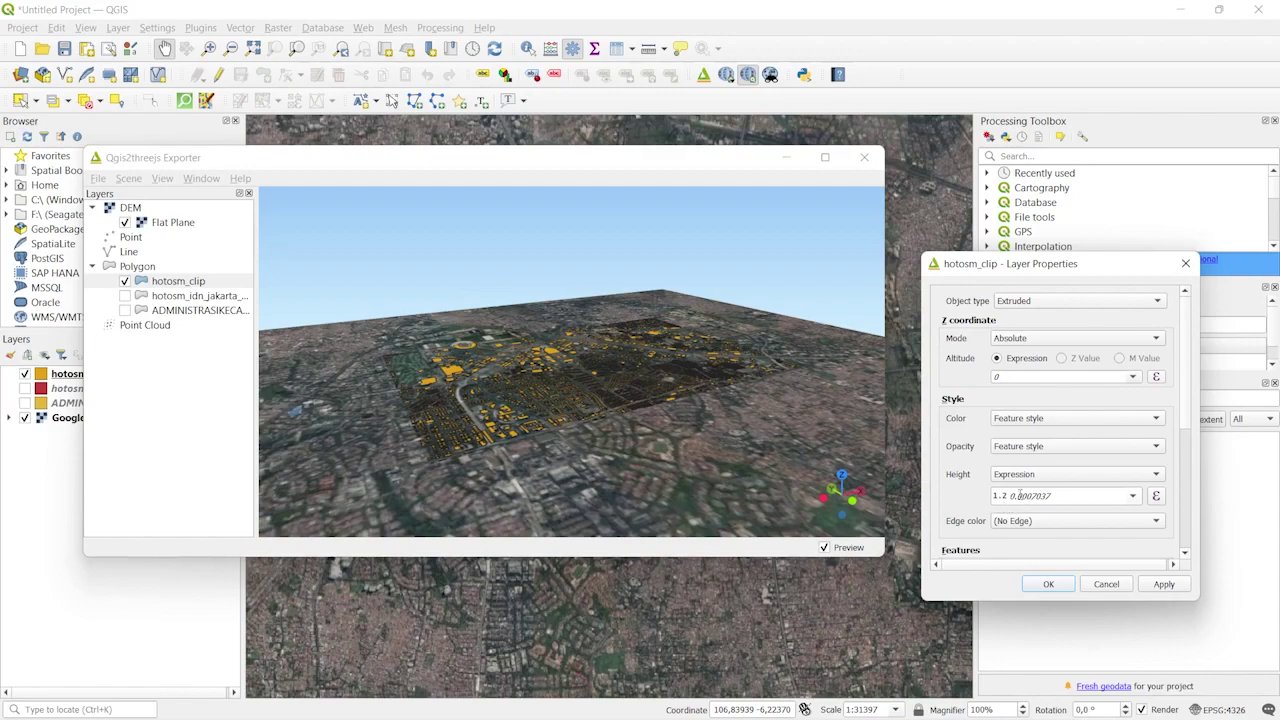
pyautogui.click(1166, 588)
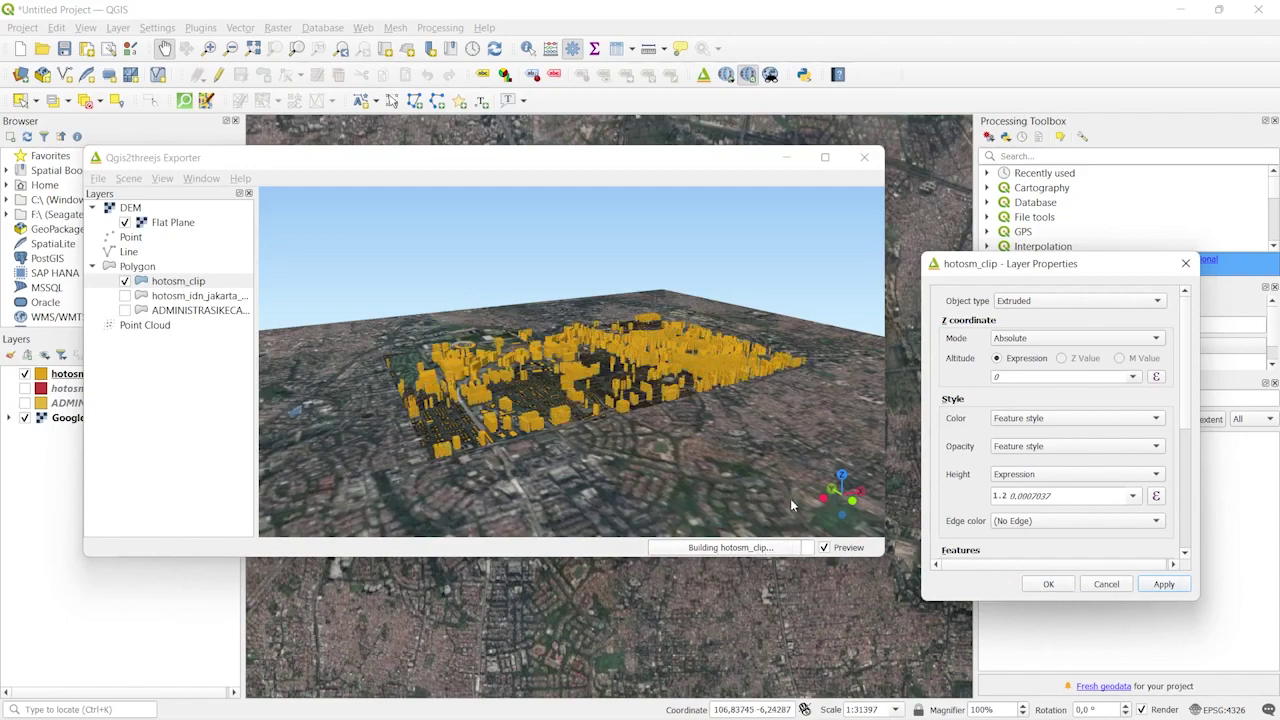
pyautogui.click(1038, 579)
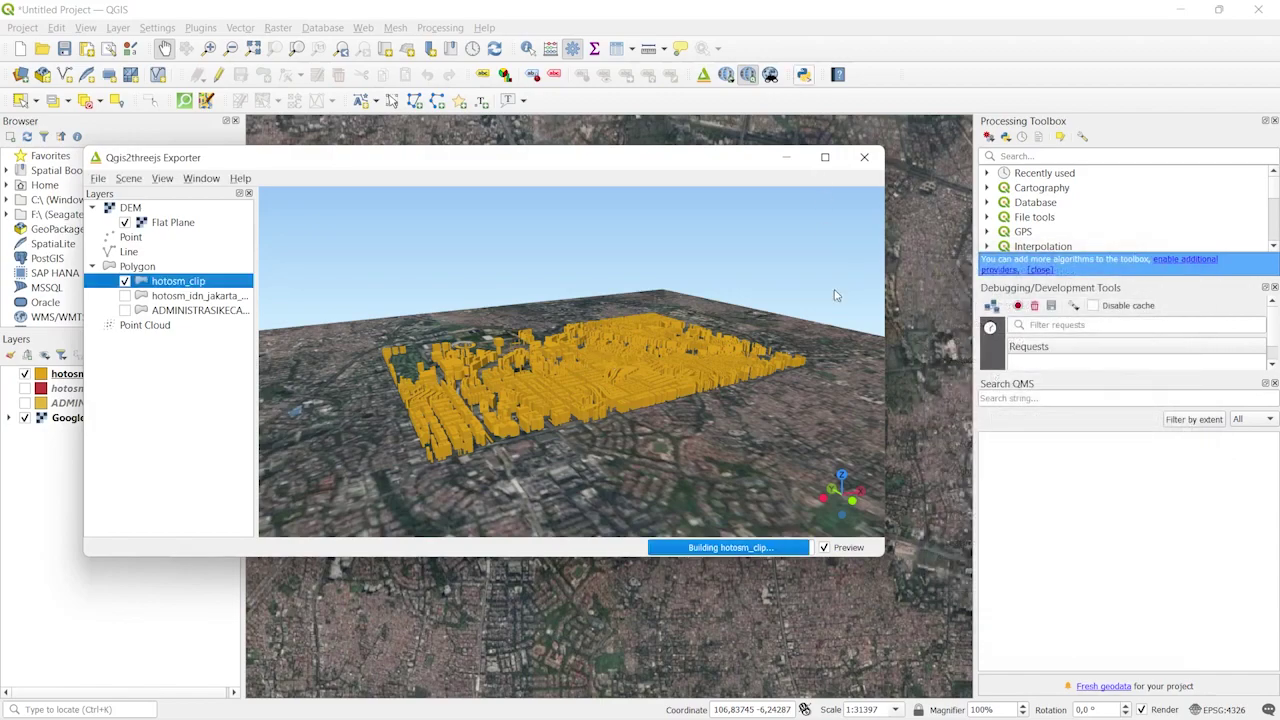
# Enlarge and reposition the exporter window, and examine the extruded Central Jakarta buildings up close from the opposite side
pyautogui.moveTo(886, 369); pyautogui.dragTo(1001, 369)
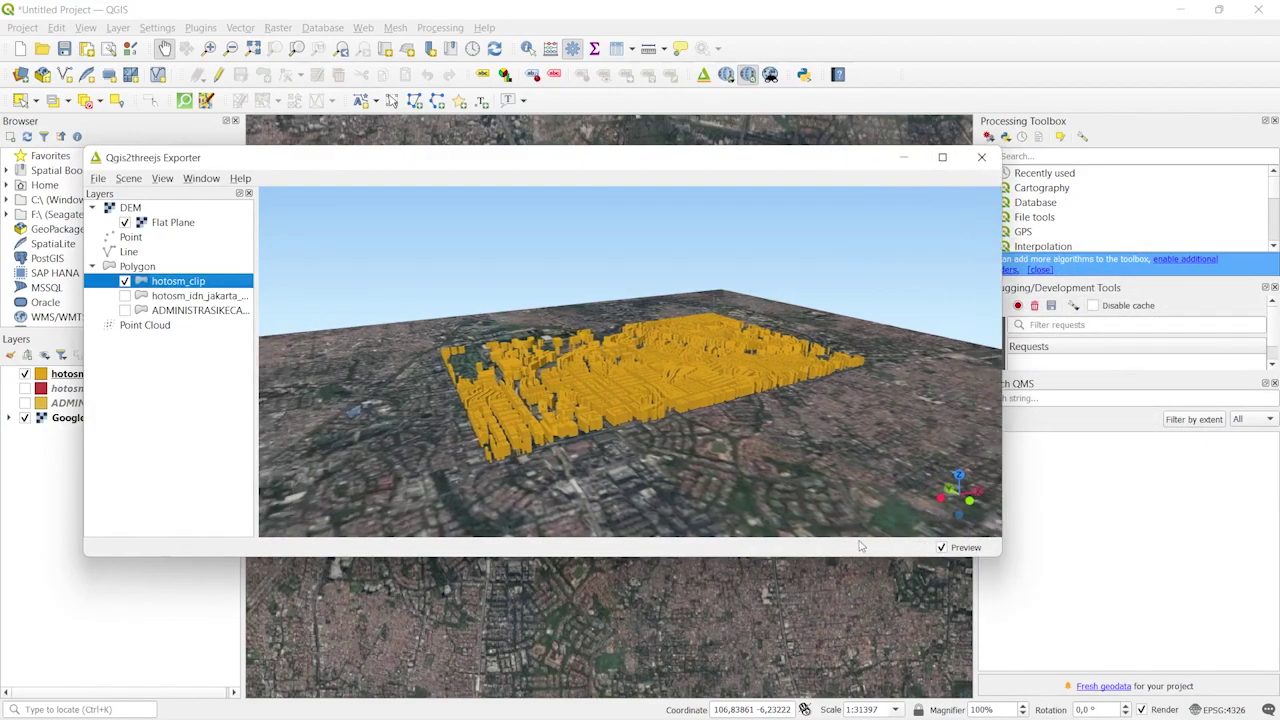
pyautogui.moveTo(870, 557); pyautogui.dragTo(877, 628)
pyautogui.scroll(5, 761, 462)
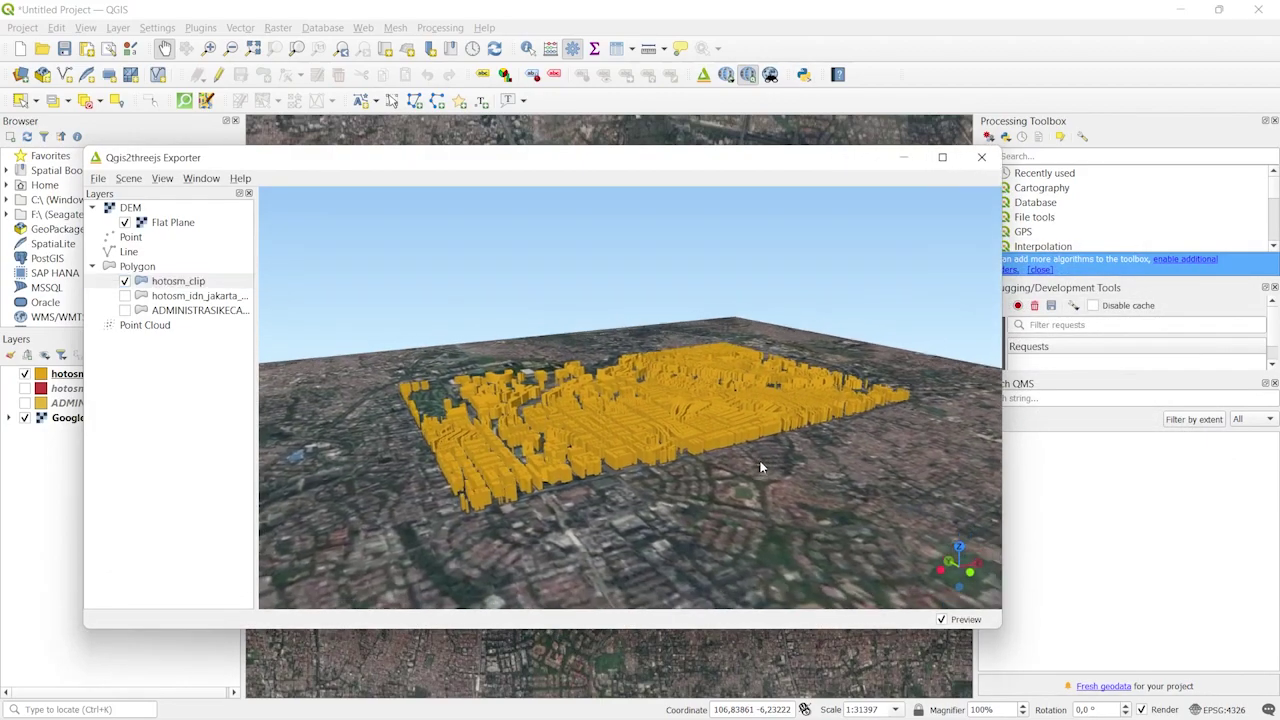
pyautogui.scroll(-2, 710, 468)
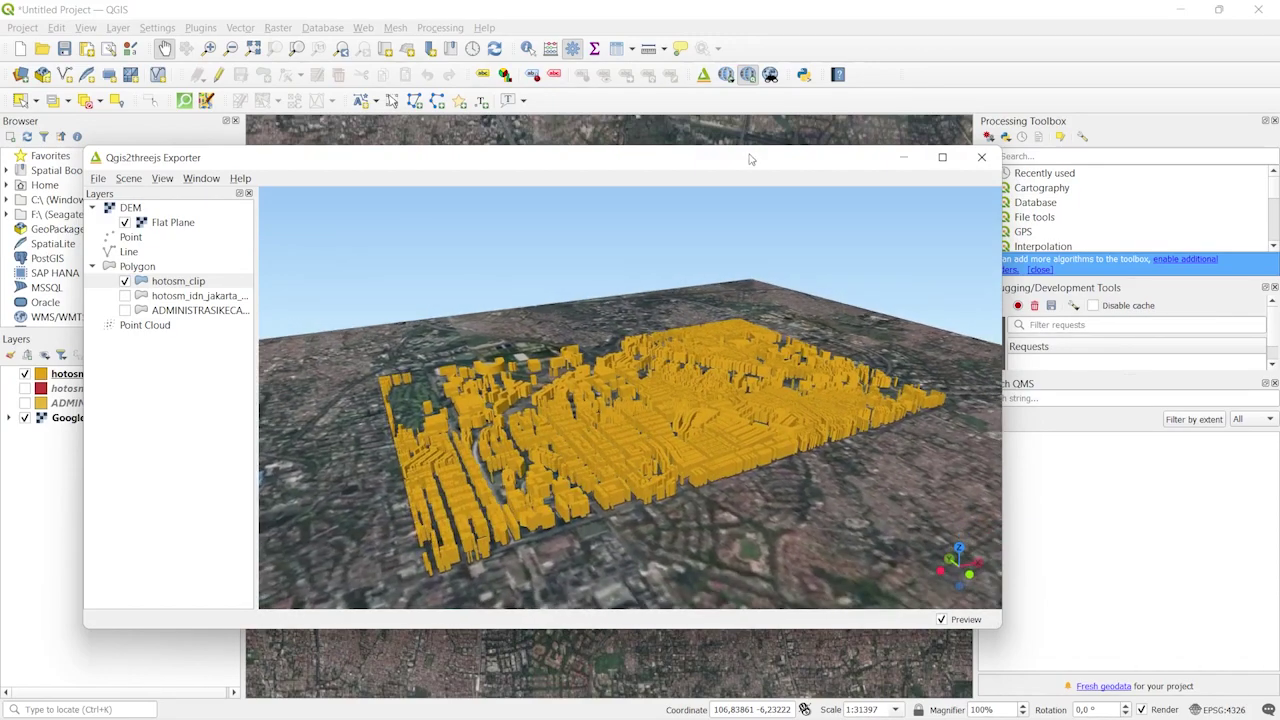
pyautogui.moveTo(750, 155); pyautogui.dragTo(878, 142)
pyautogui.moveTo(894, 497); pyautogui.dragTo(592, 470)
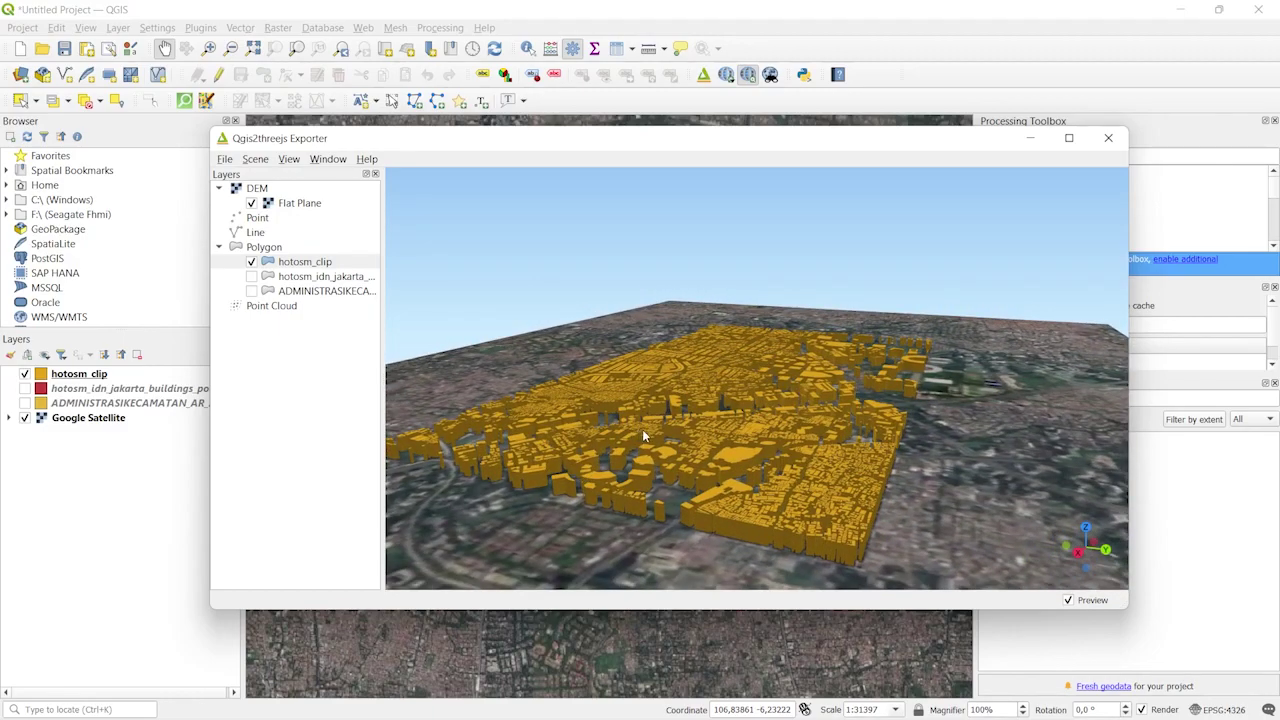